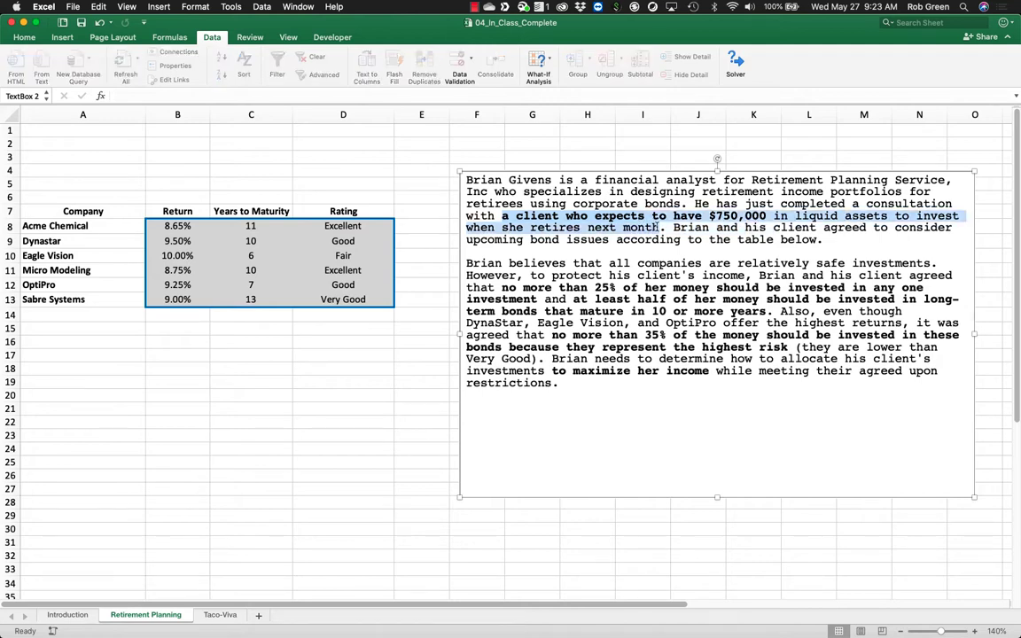
Add a dashed note below the case text copying "a client who expects to have $750,000 in liquid assets to invest when she retires next month".
left_click(719, 390)
type("a client who expects to have $750,000 in liquid assets to invest when she retires next month")
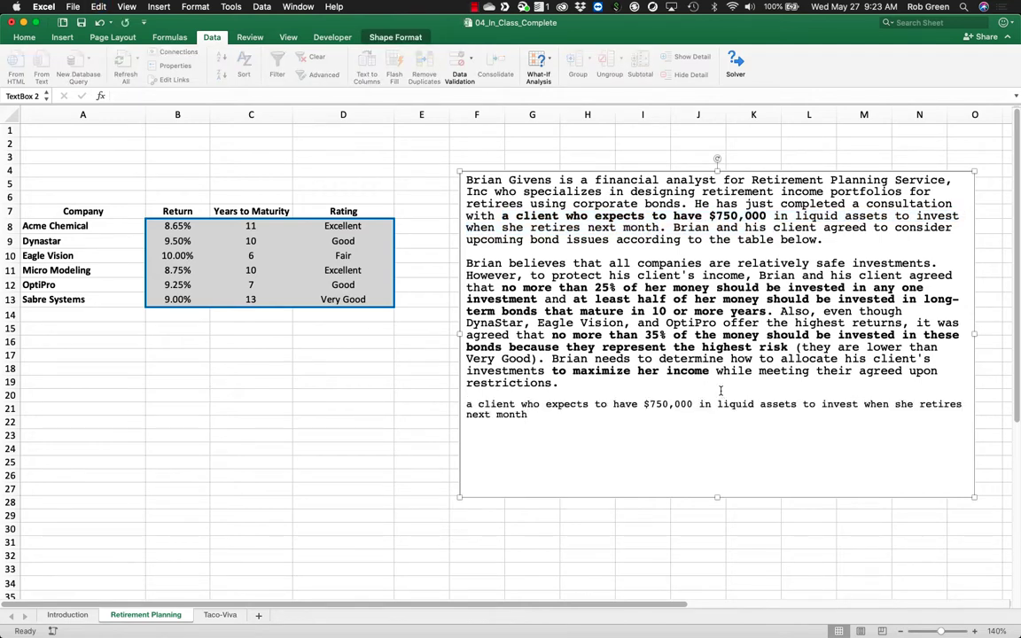
type("-")
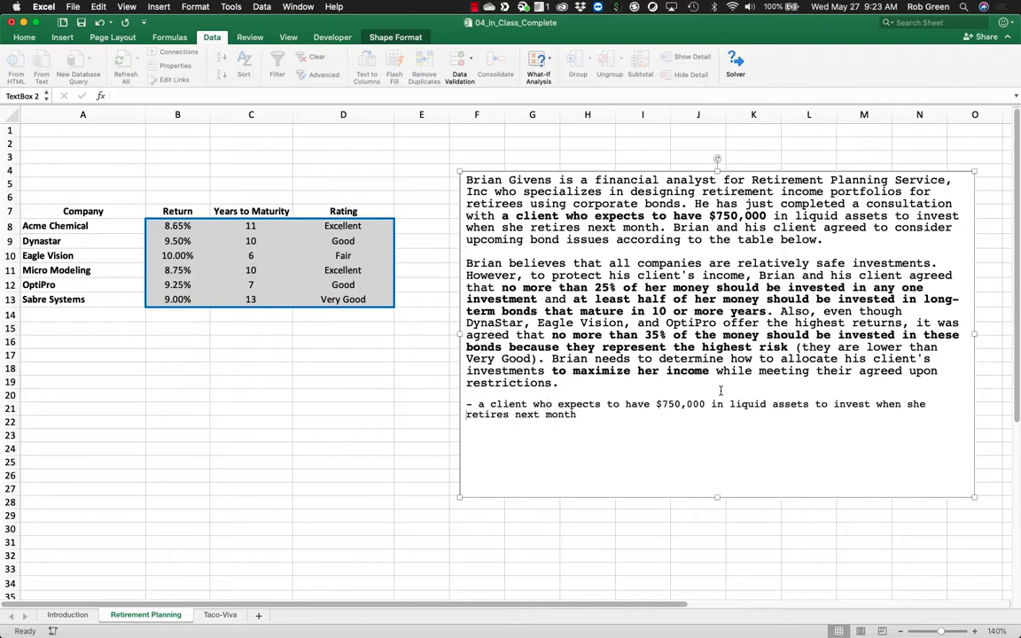
key("Return")
left_click(306, 270)
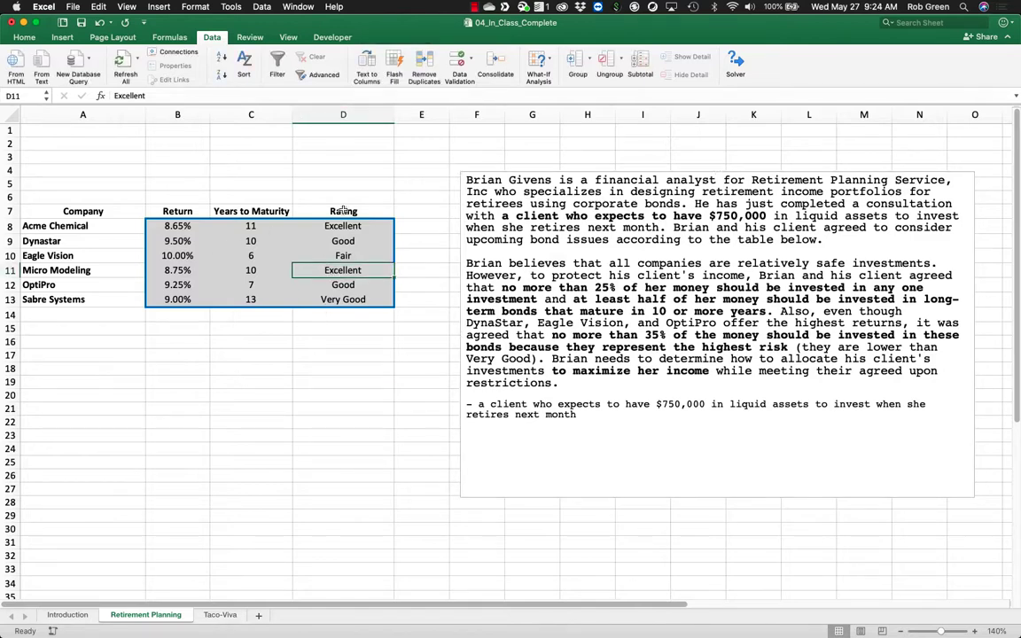
left_click_drag(343, 211, 175, 238)
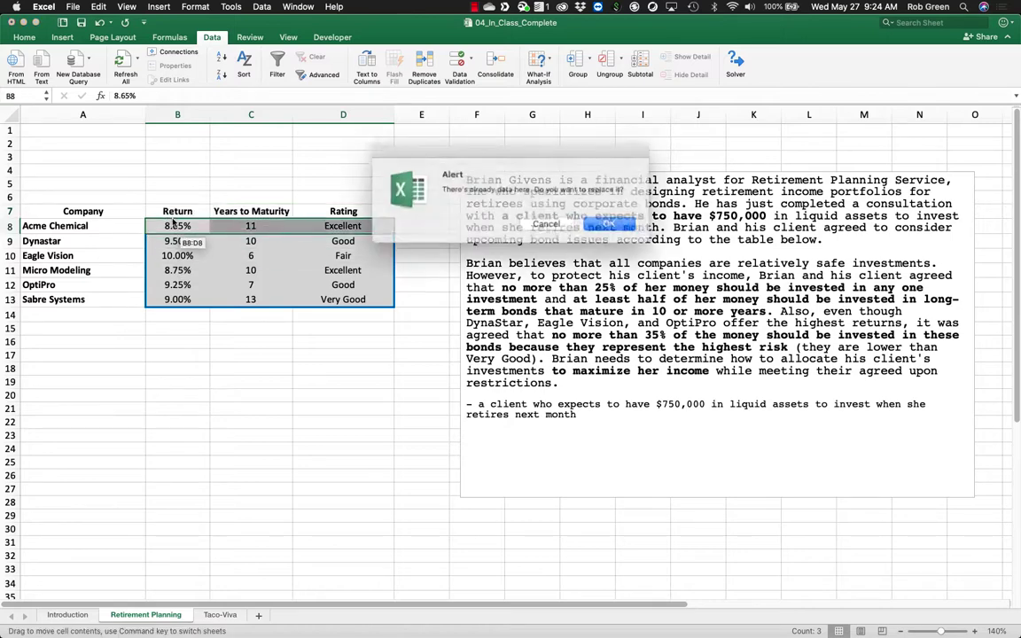
left_click(552, 225)
Copy "no more than 25% of her money should be invested in any one investment" into a second dashed note.
left_click(524, 274)
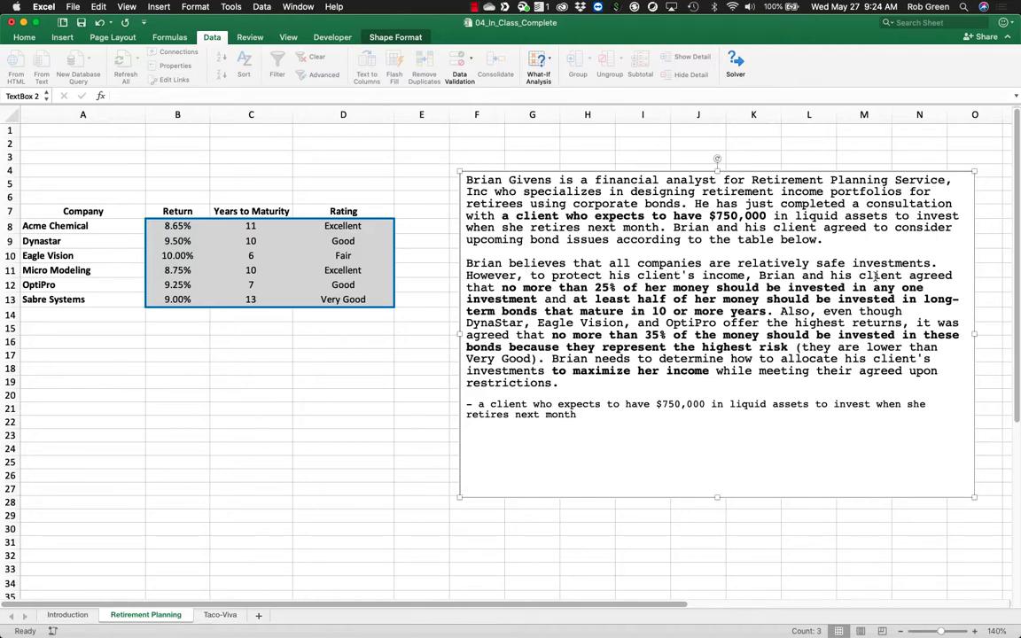
left_click_drag(502, 287, 536, 302)
key("super+c")
left_click(597, 423)
key("Return")
key("super+v")
type("-")
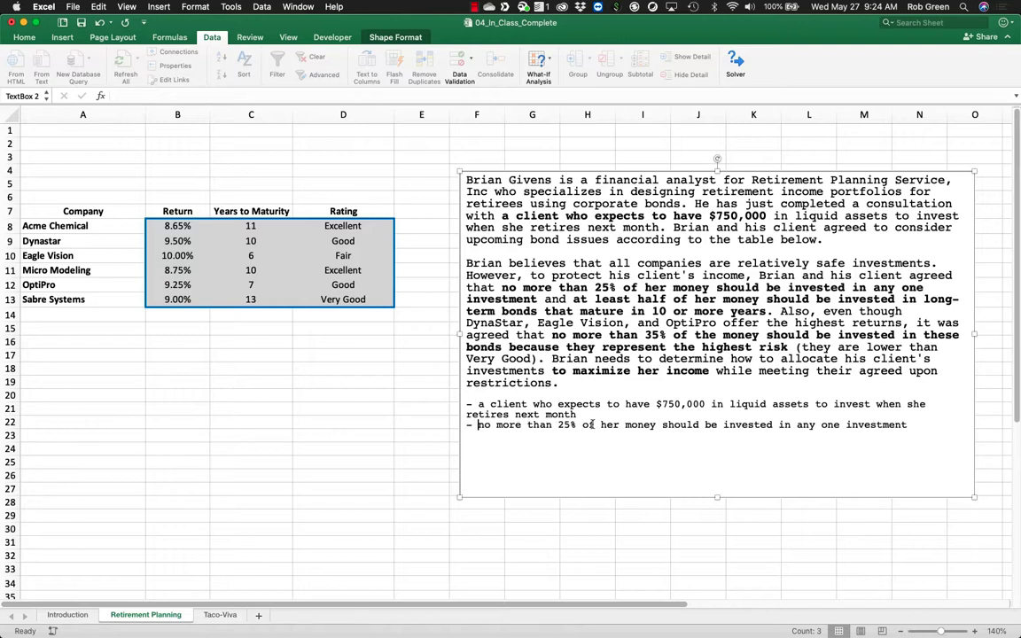
Copy "at least half of her money should be invested in long-term bonds that mature in 10 or more years" into a third dashed note.
left_click(665, 298)
left_click_drag(574, 300, 768, 312)
key("super+c")
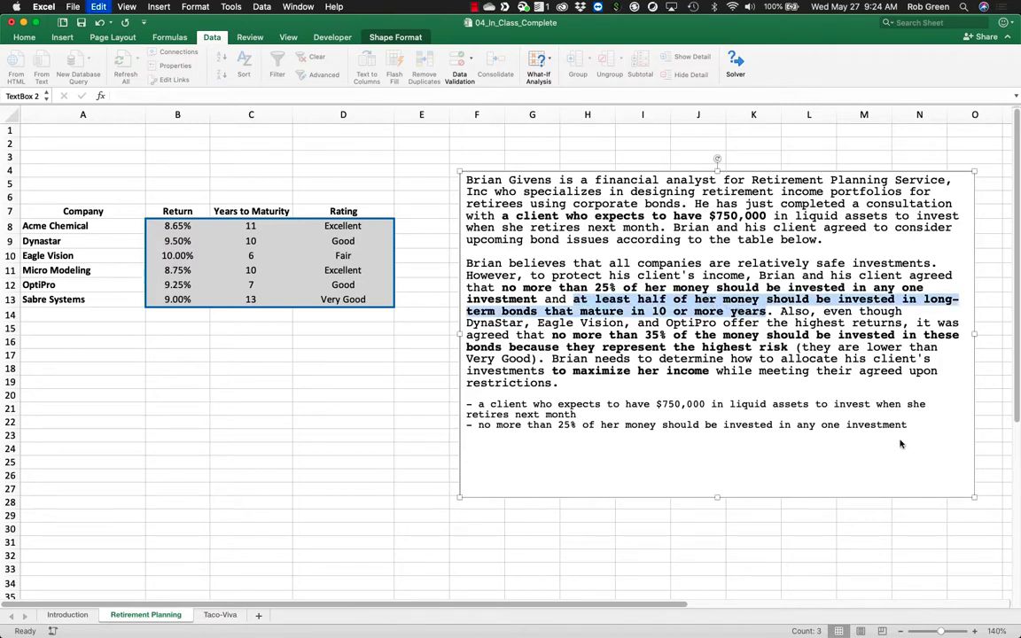
left_click(946, 430)
type("-")
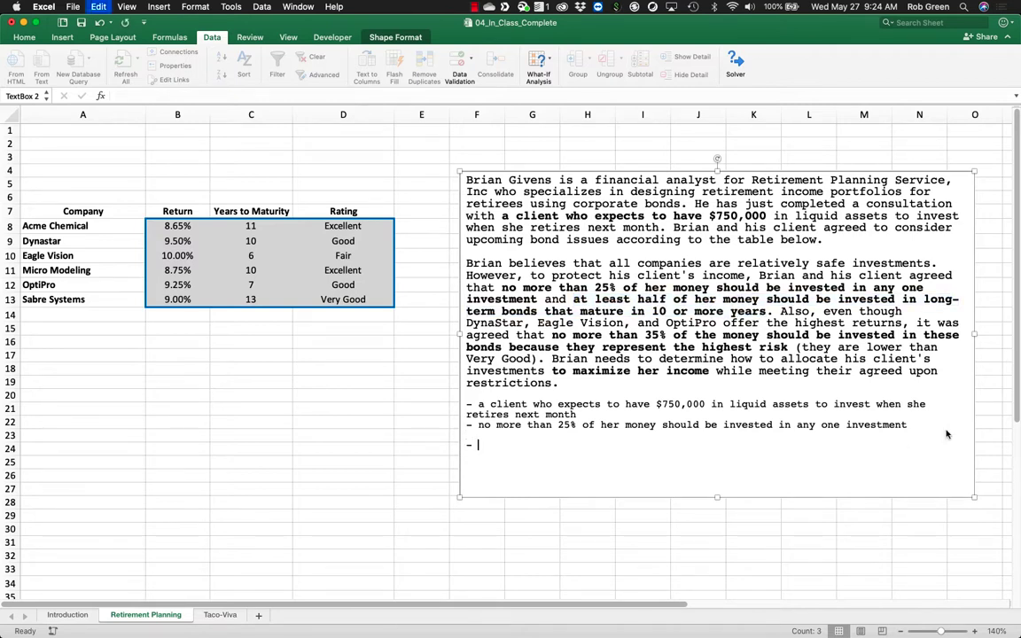
key("super+v")
key("Delete")
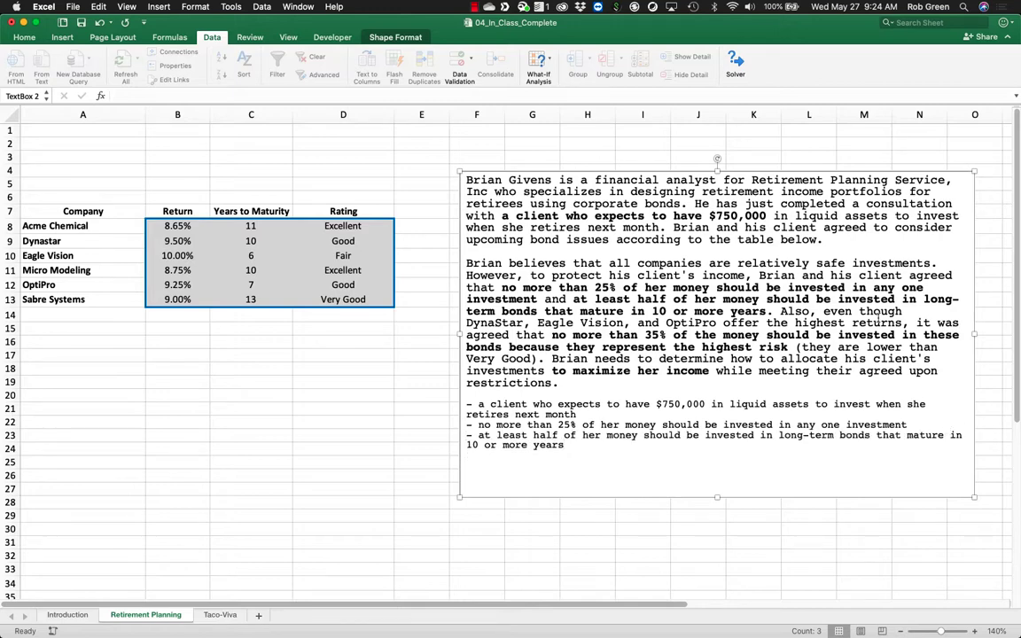
Copy "no more than 35% of the money should be invested in these bonds because they represent the highest risk" into a fourth dashed note.
left_click(538, 324)
left_click_drag(551, 334, 784, 348)
left_click(668, 454)
type("-")
key("super+v")
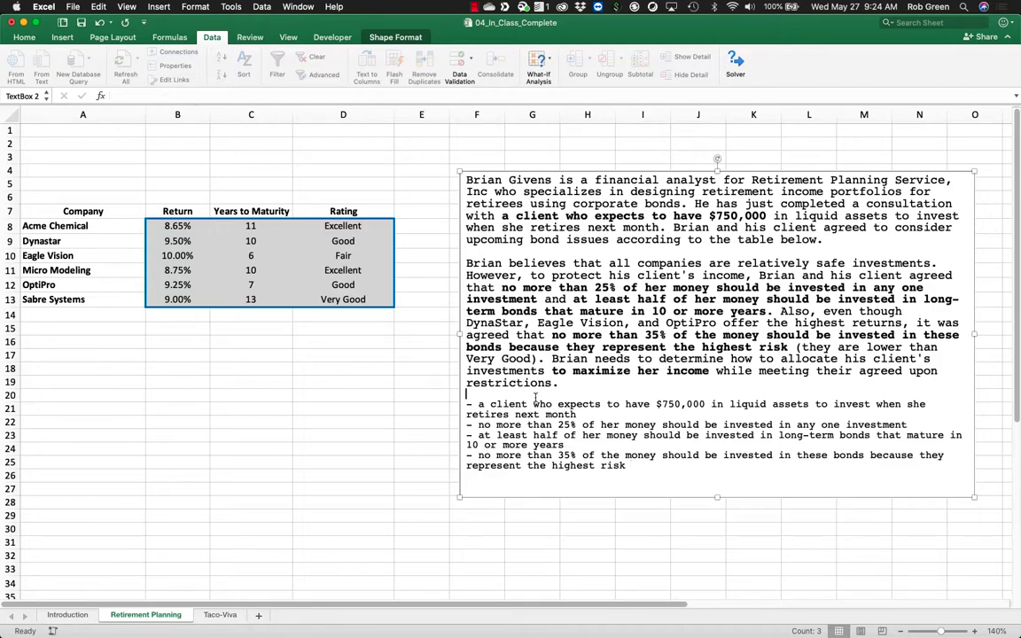
left_click_drag(347, 213, 86, 301)
left_click(179, 350)
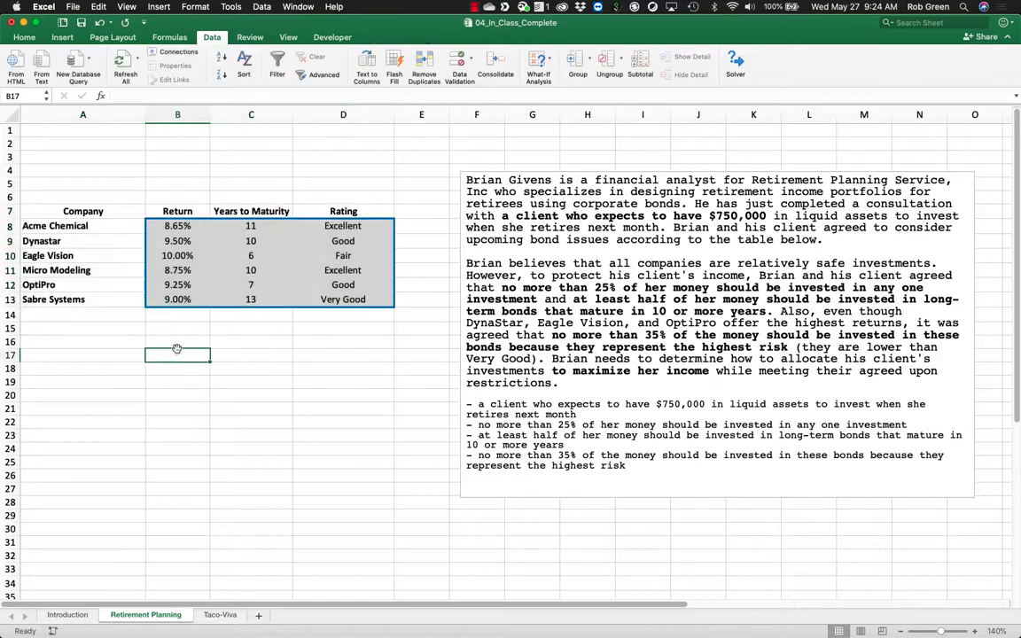
left_click(268, 367)
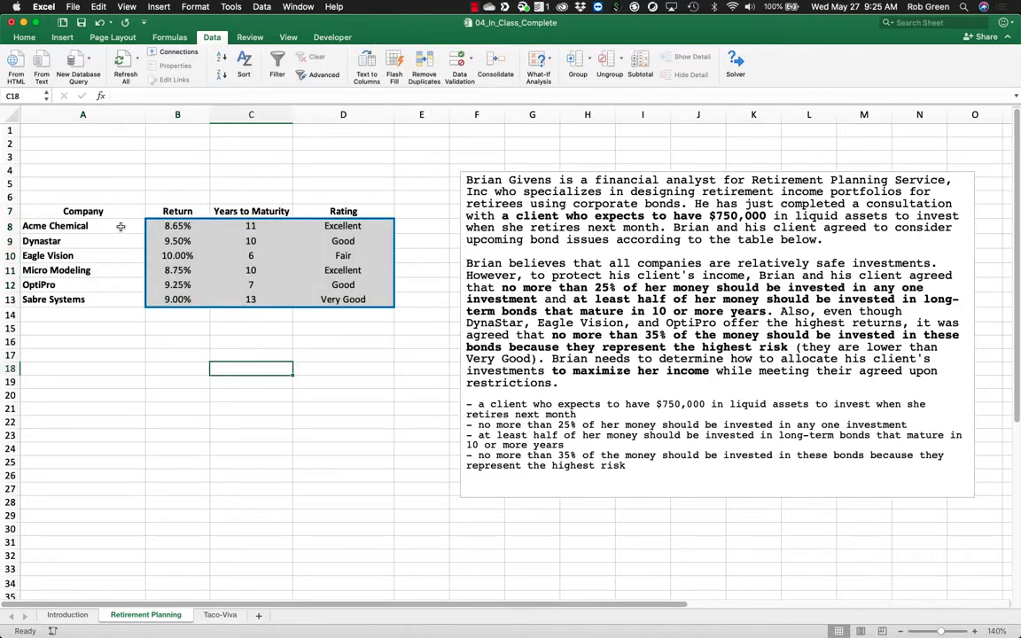
left_click_drag(118, 213, 122, 313)
left_click_drag(170, 212, 188, 316)
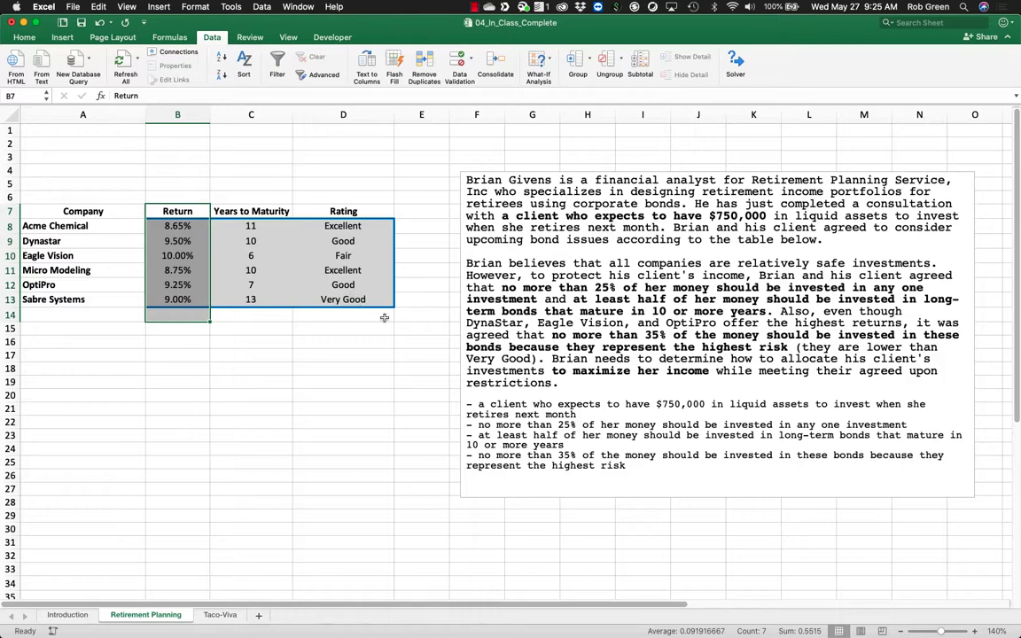
Label cell A15 "Total Investment" and enter 750000 in B15.
left_click(107, 328)
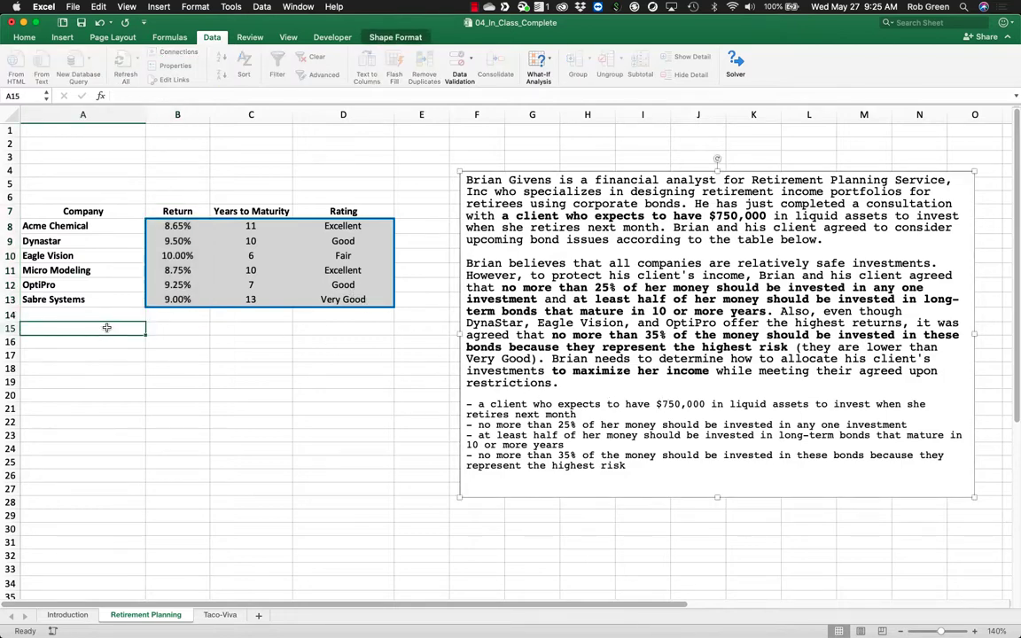
type("Total Invems")
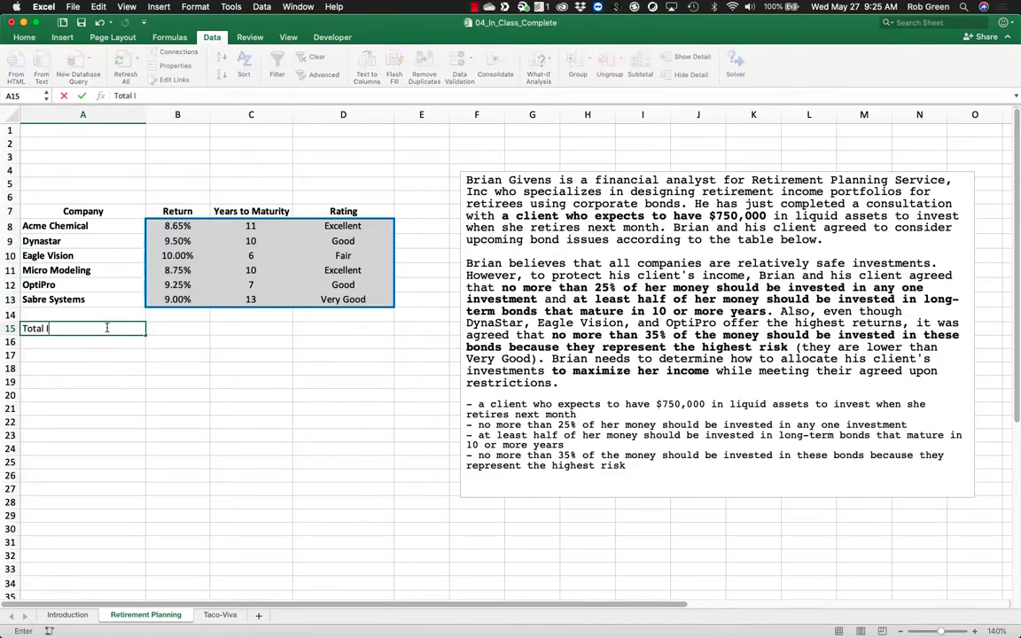
key("BackSpace")
key("BackSpace")
type("stment")
key("Tab")
type("75")
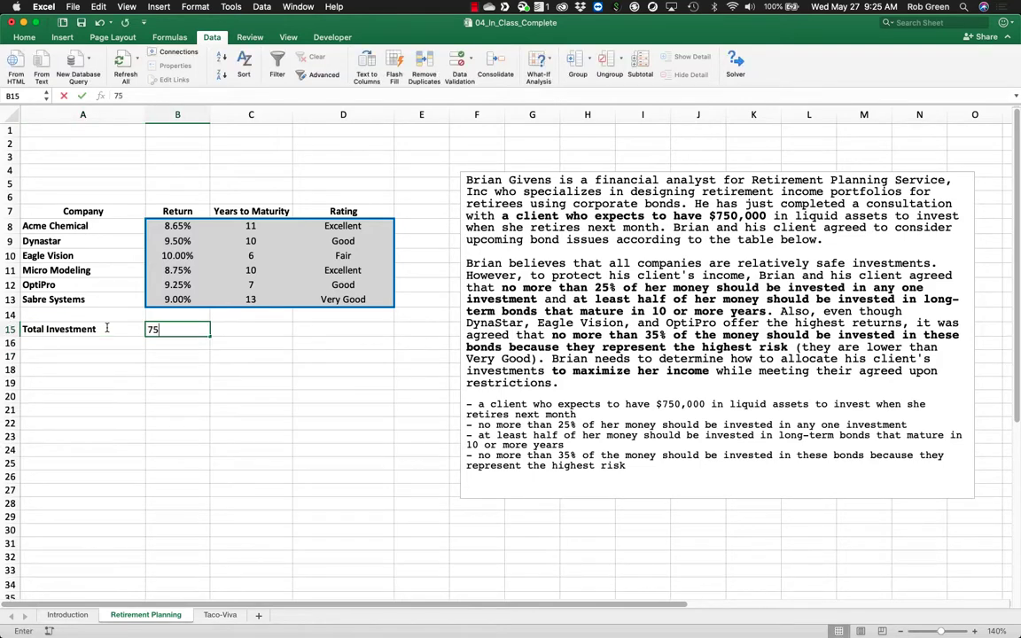
type("0000")
key("Return")
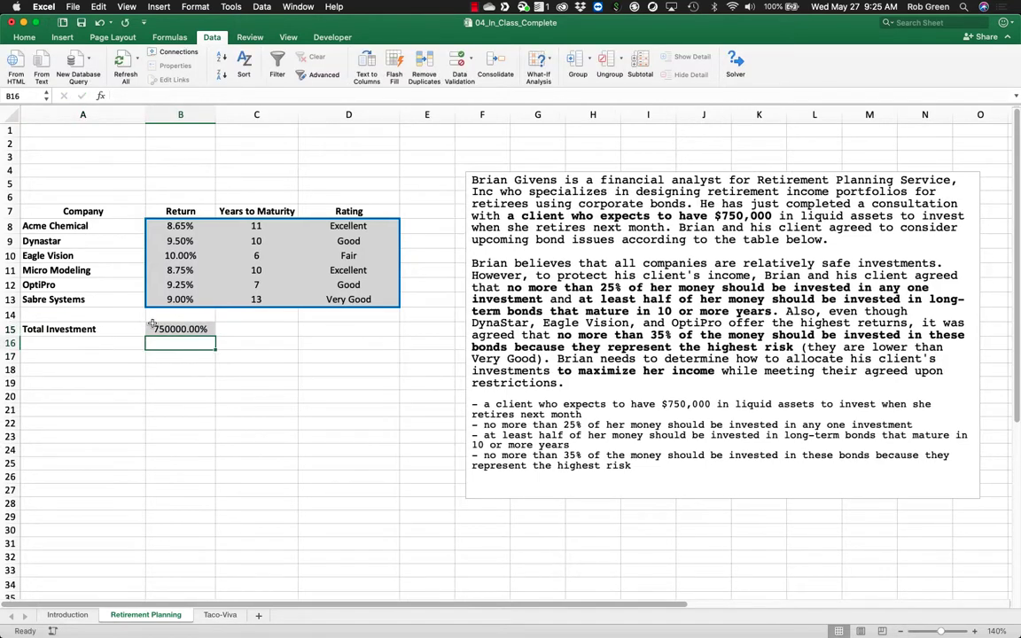
Apply the dollar Accounting format to cell B15 and set its value to 750000.
key("Up")
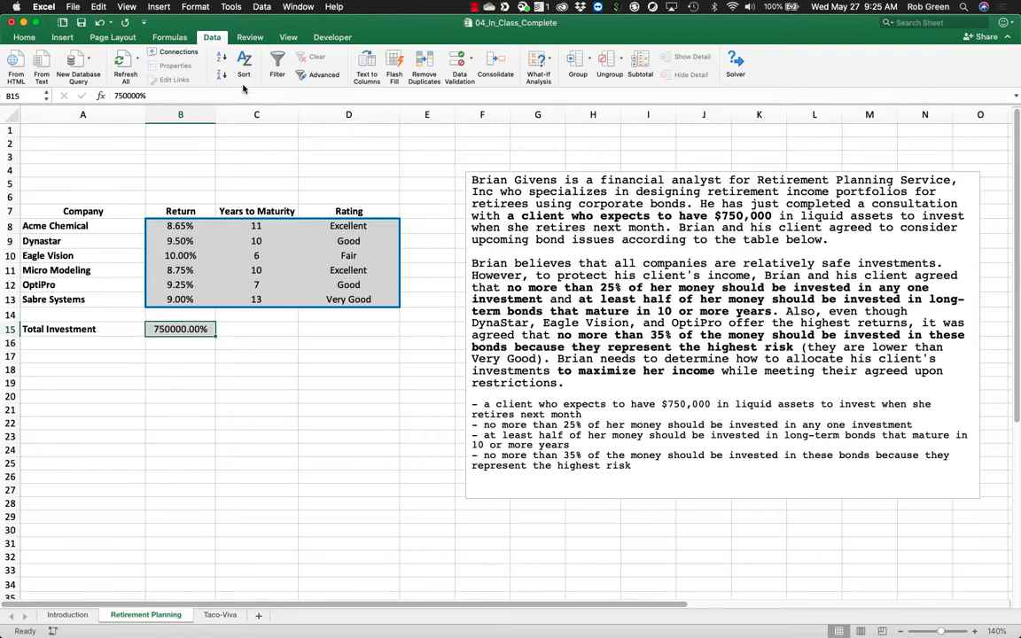
left_click(24, 39)
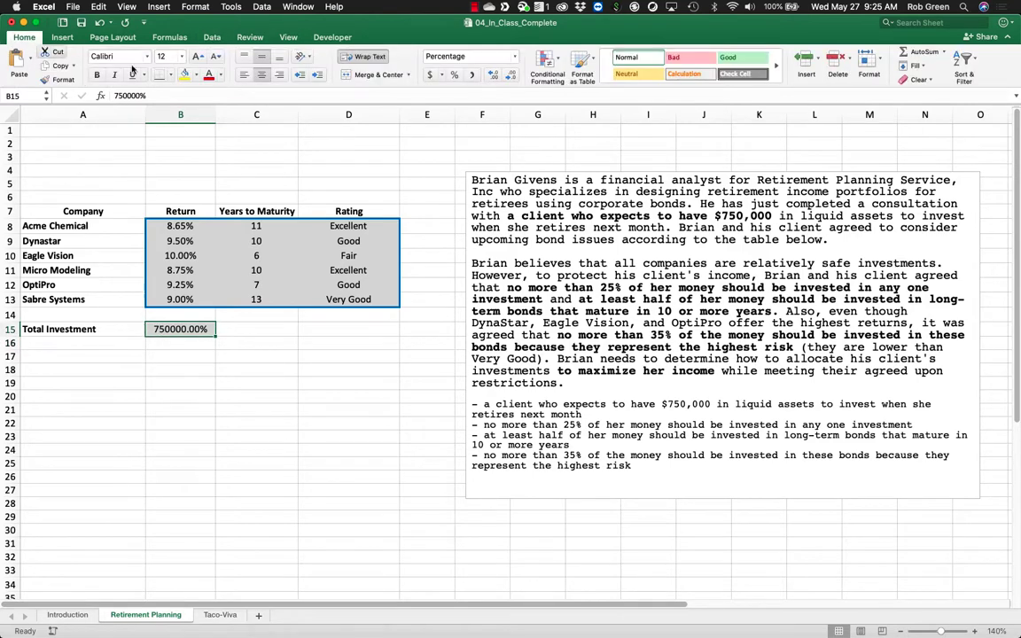
left_click(430, 74)
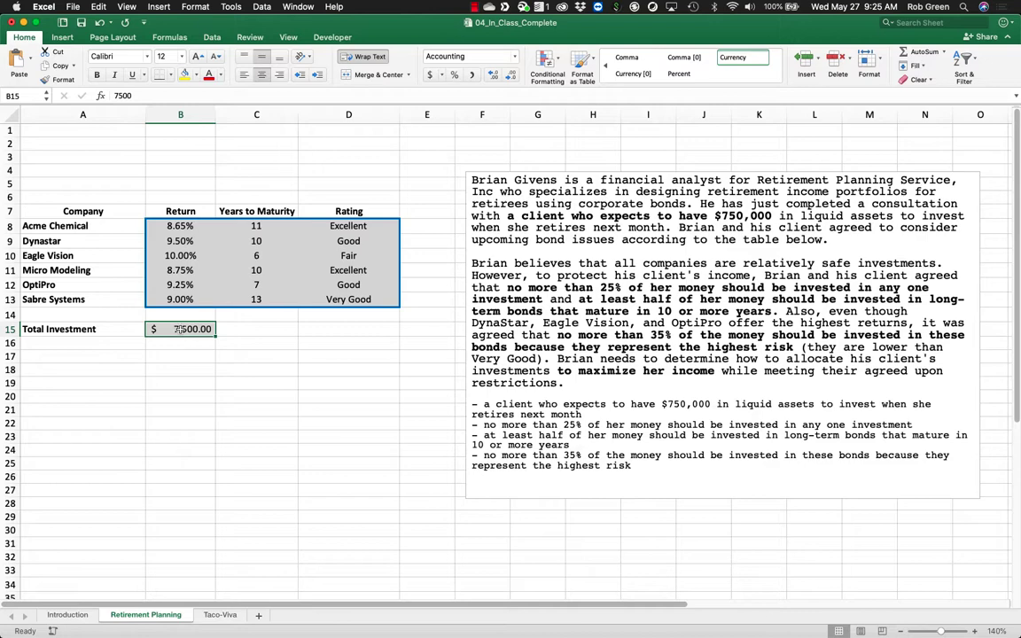
type("750000")
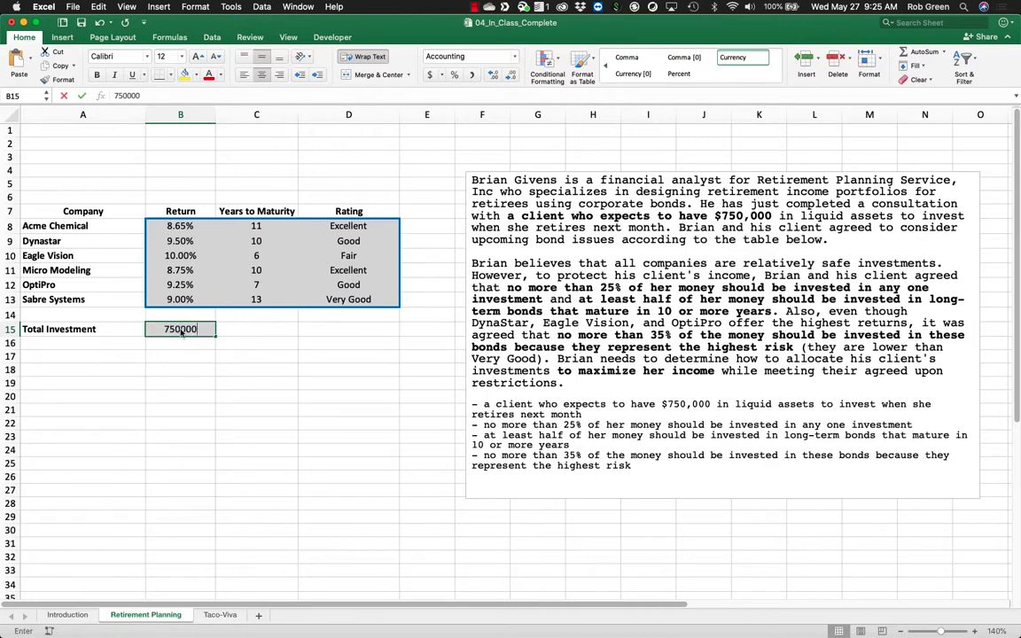
key("Return")
Label cell A16 "Max Investment" and enter 25% in B16, following the one-investment limit in the notes.
key("Left")
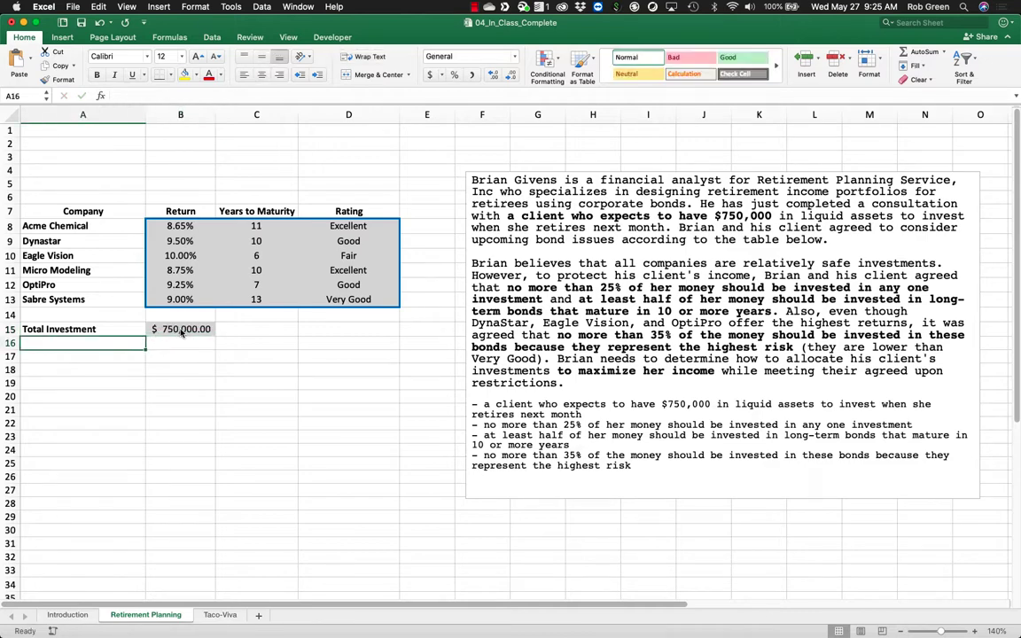
type("Max Inv")
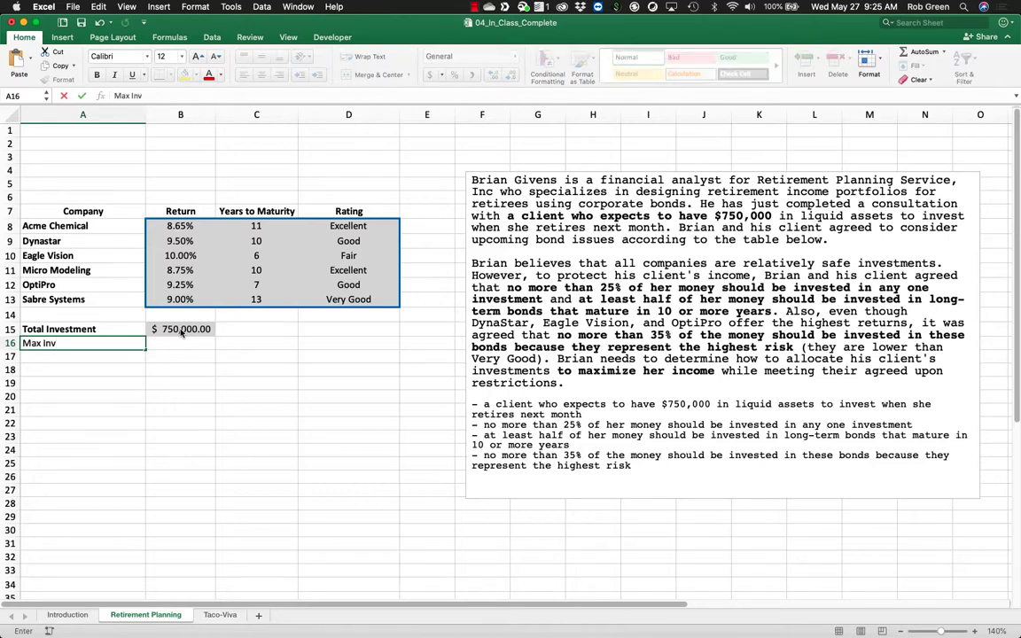
left_click_drag(564, 424, 877, 424)
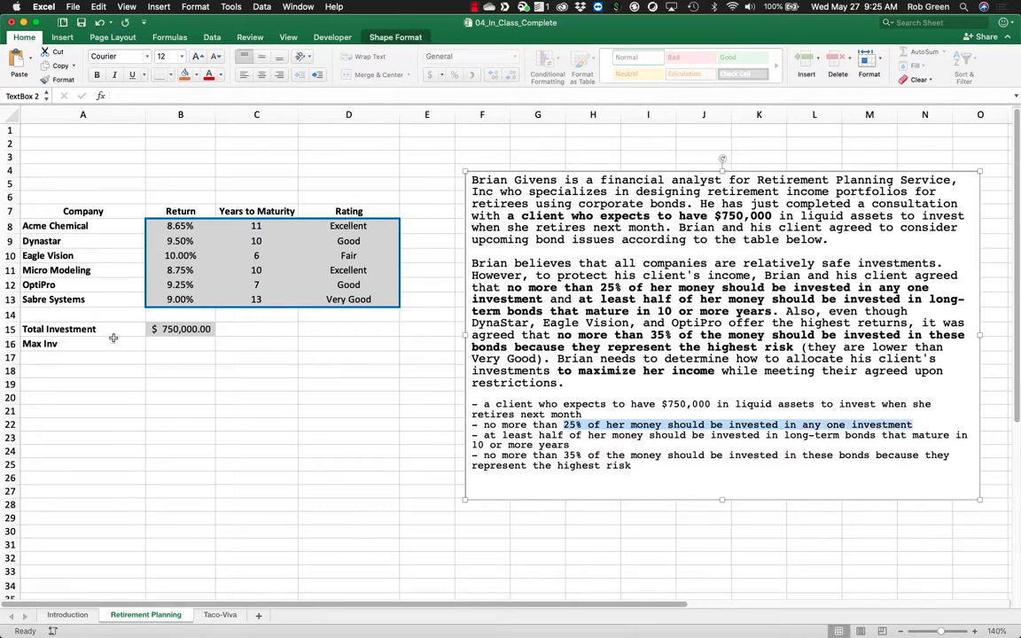
left_click(81, 341)
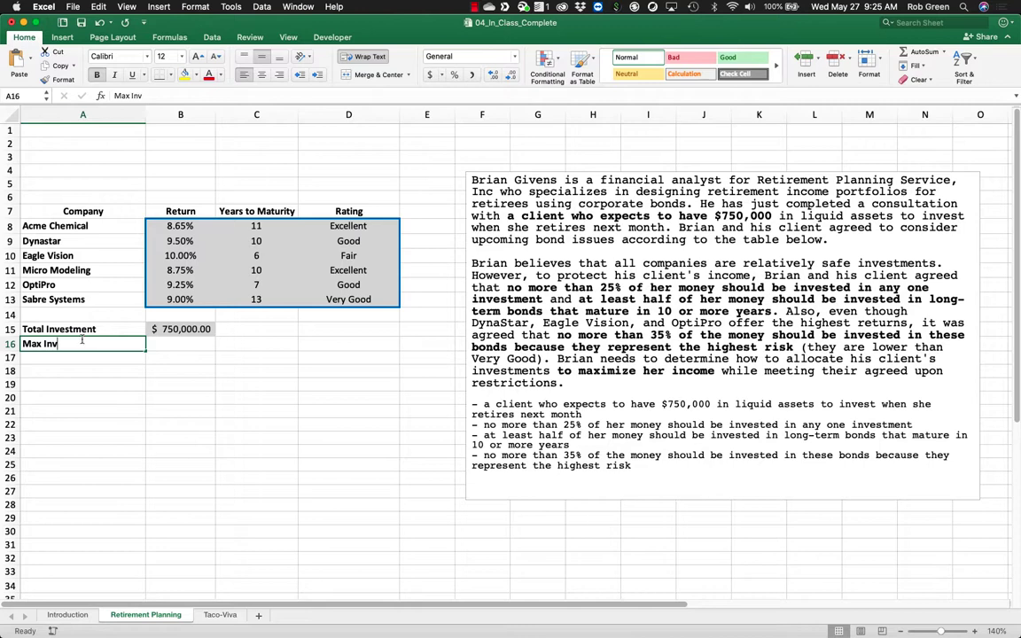
double_click(82, 341)
type("estment")
key("Tab")
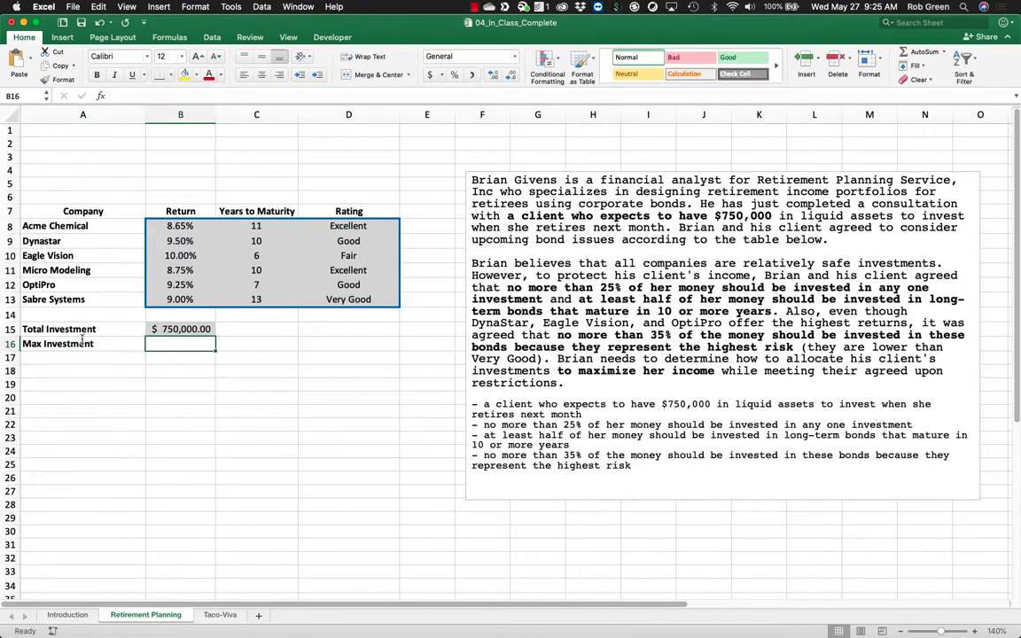
type("25%")
key("Return")
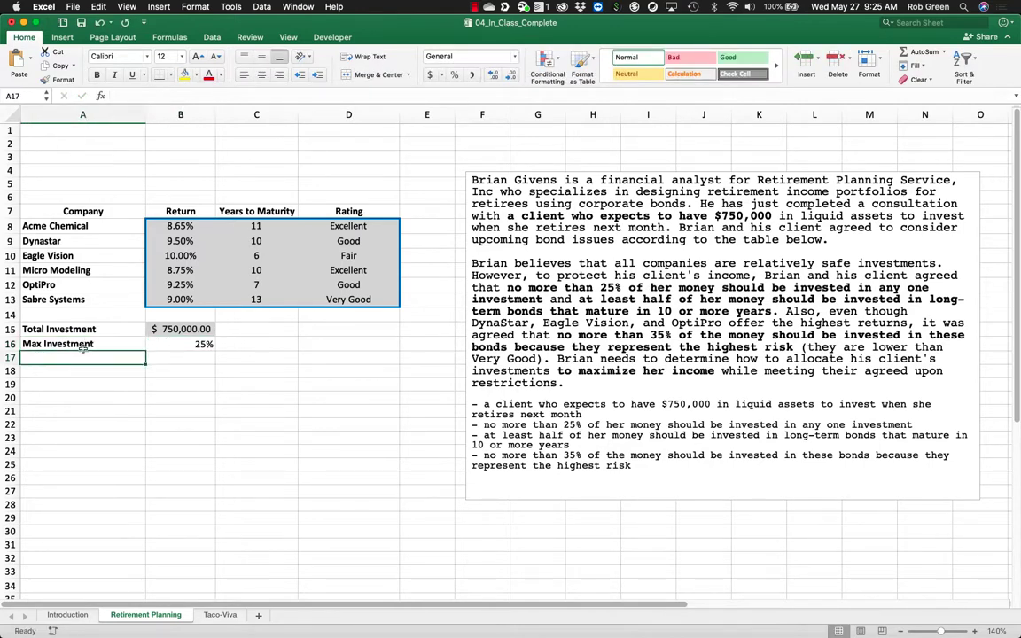
Label cell A17 "Min. Invest 10+ Years" and enter 50% in B17, following the long-term bond note.
left_click(588, 435)
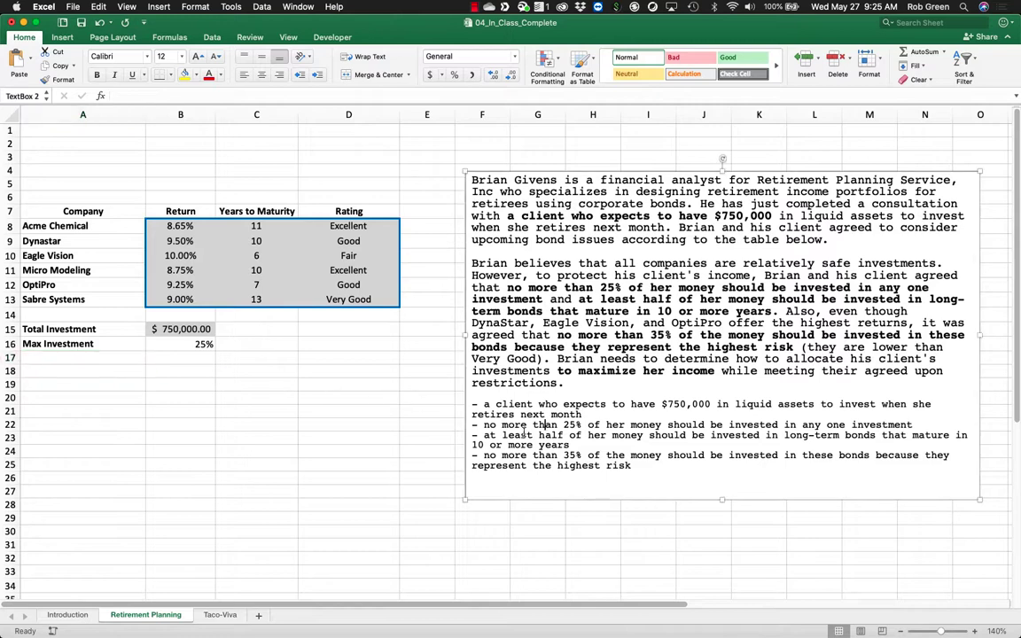
left_click_drag(502, 435, 841, 435)
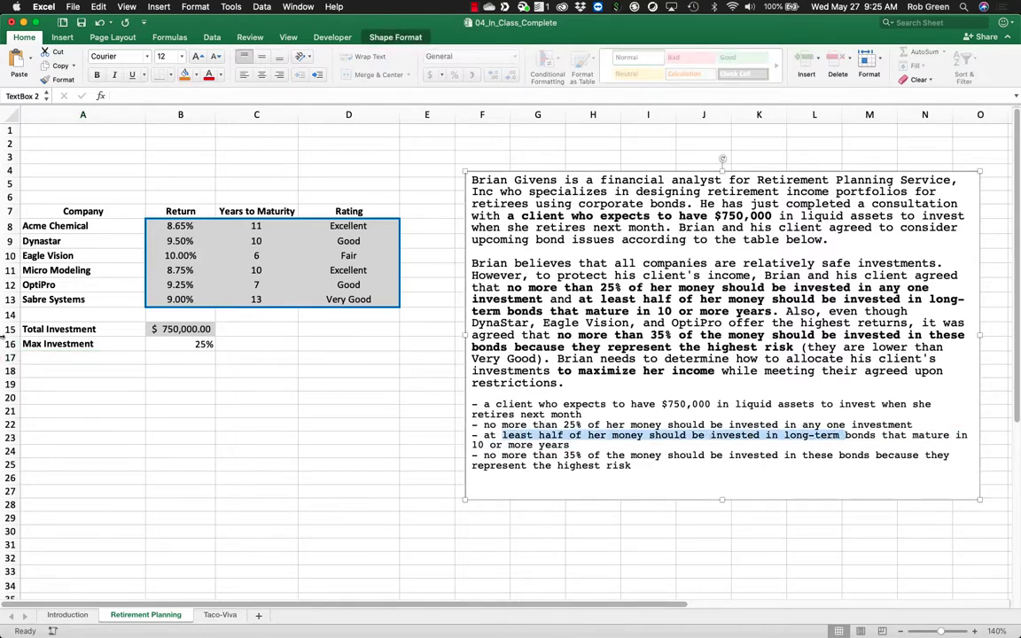
left_click(62, 355)
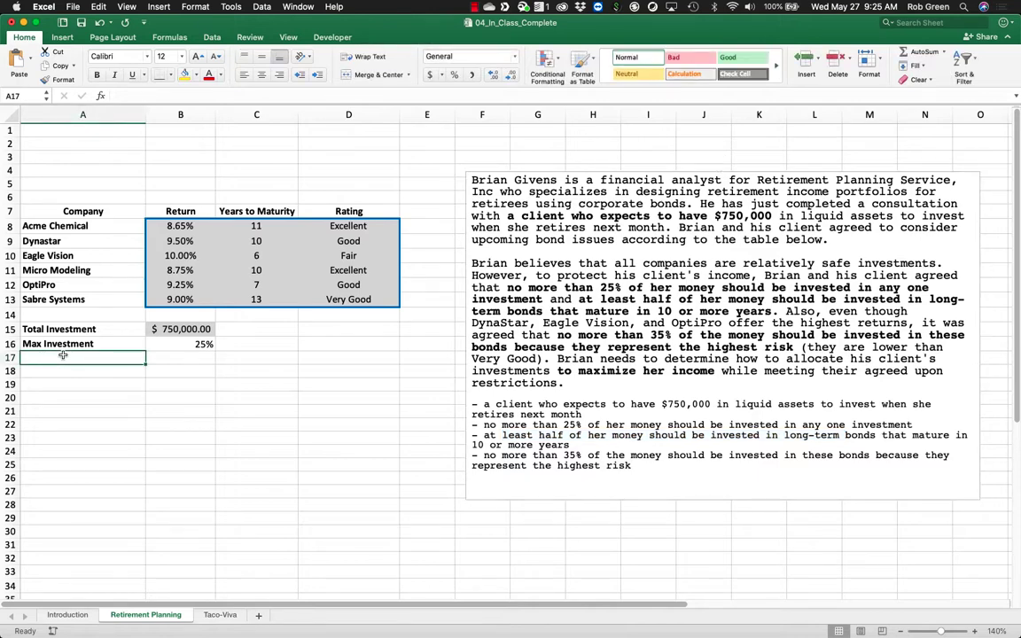
type("Min. Invest")
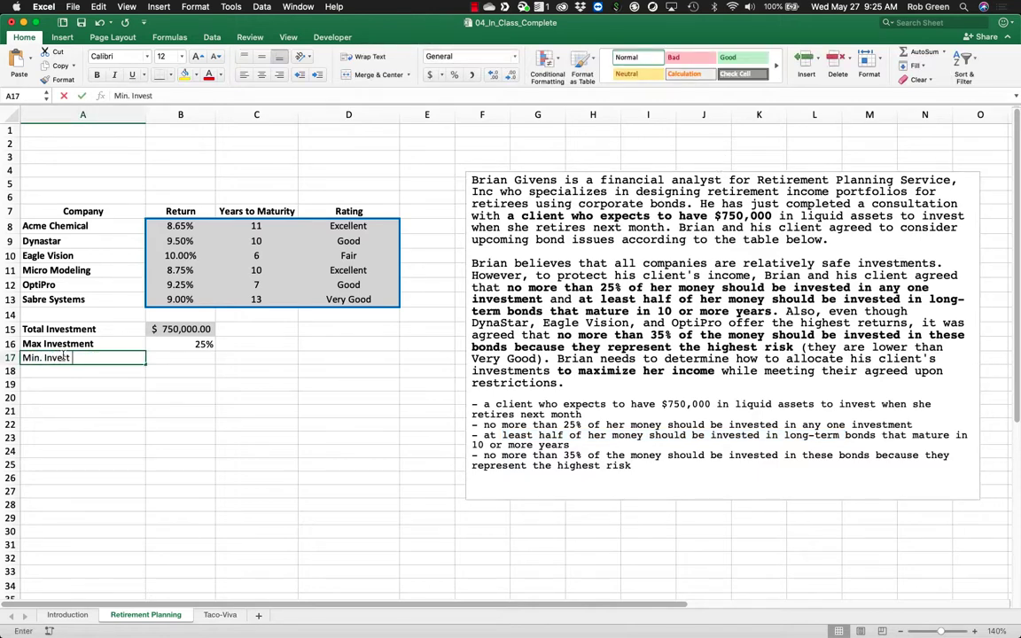
type(" 10+ Years")
key("Tab")
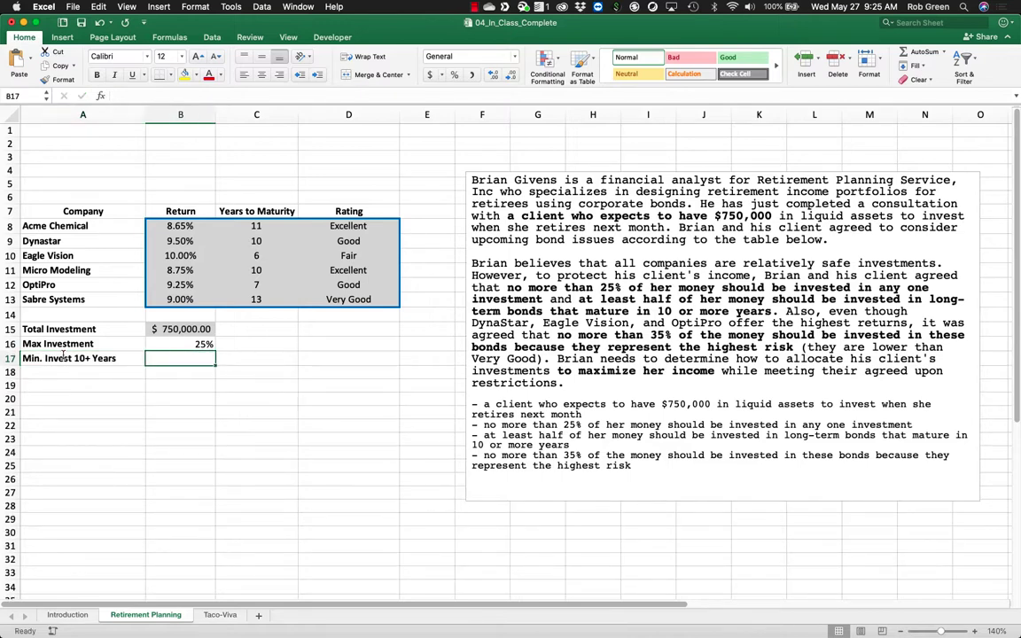
type("50%")
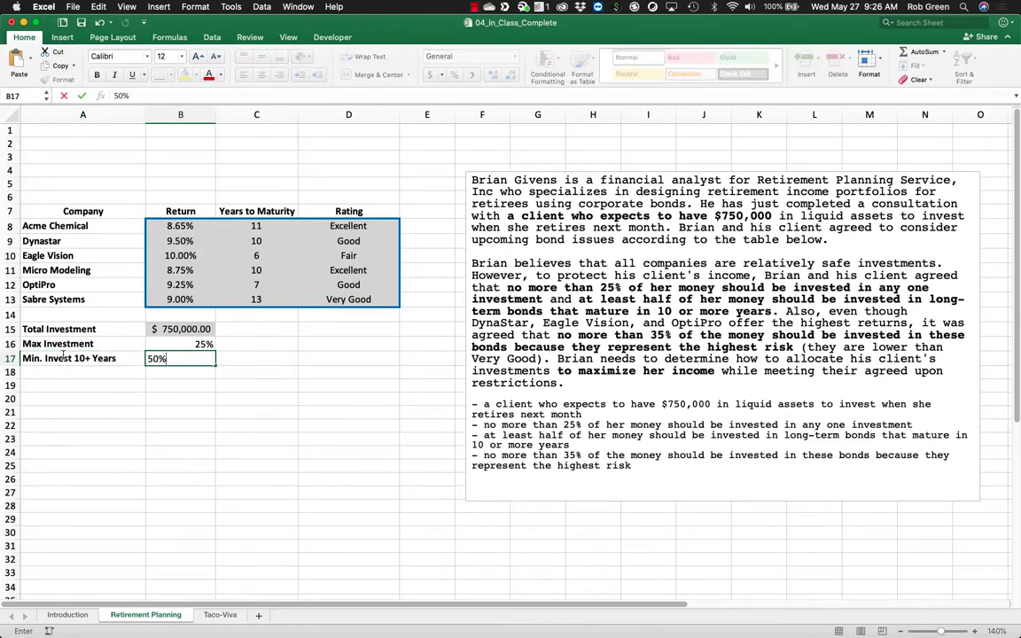
key("Return")
Label cell A18 "Special Restriction" and enter 35% in B18, following the highest-risk bond limit in the notes.
type("Special ")
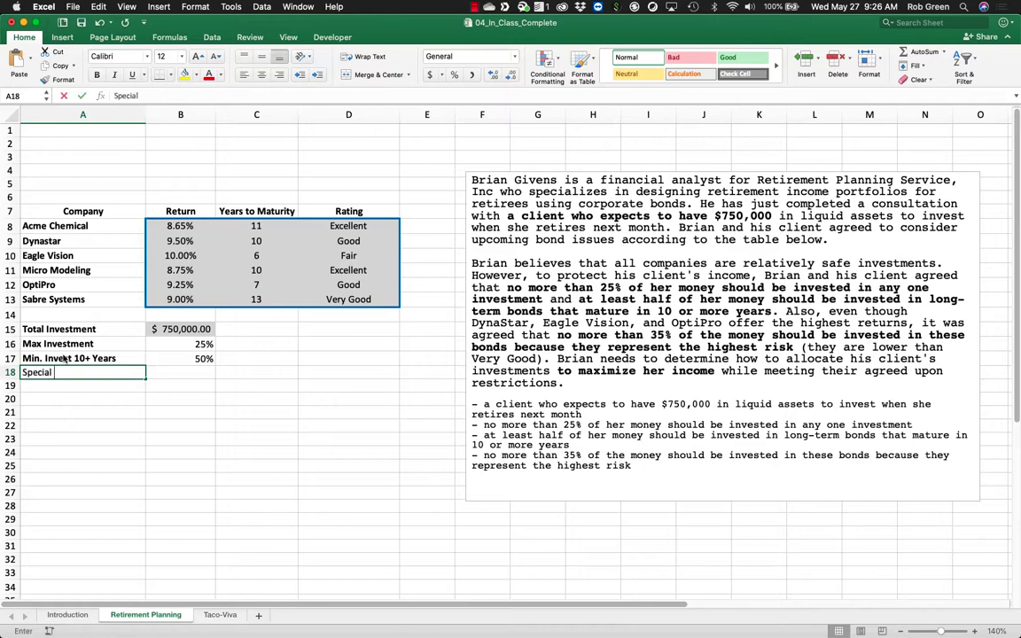
type("Restriction")
key("Tab")
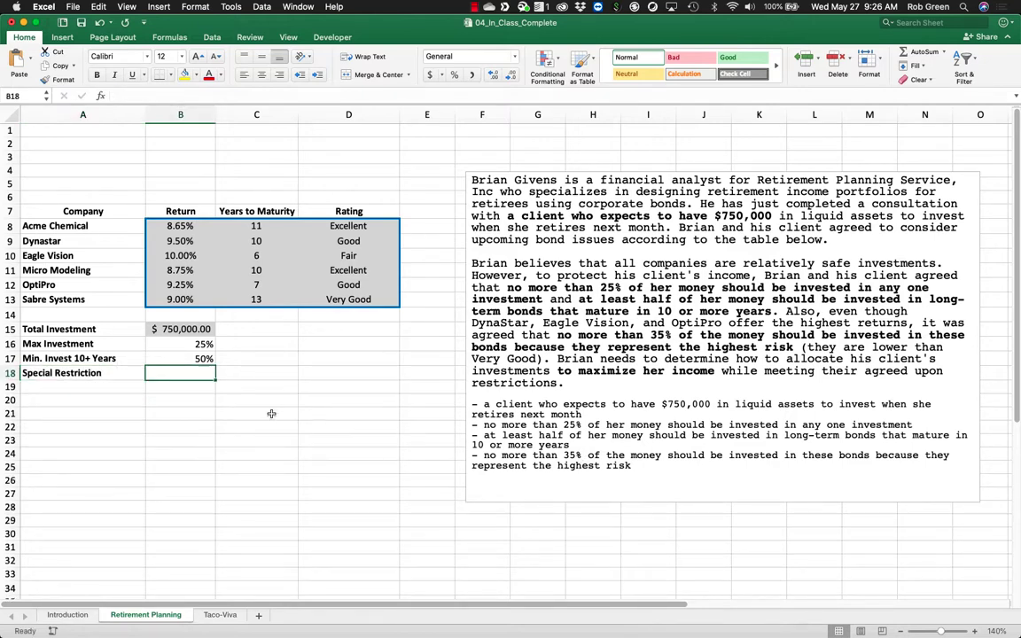
type("35")
key("Return")
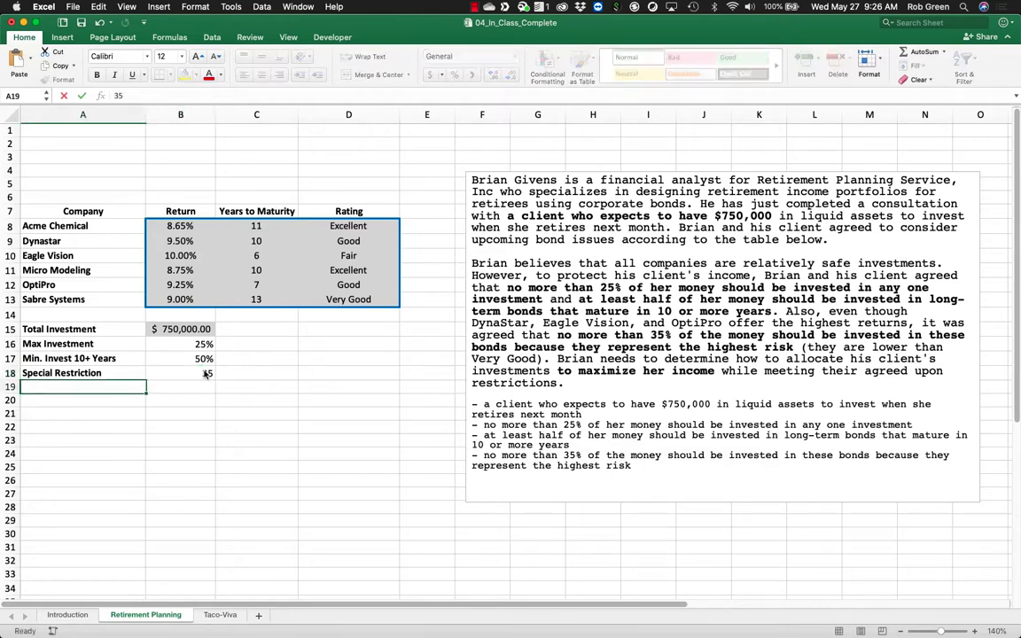
left_click(205, 372)
double_click(205, 372)
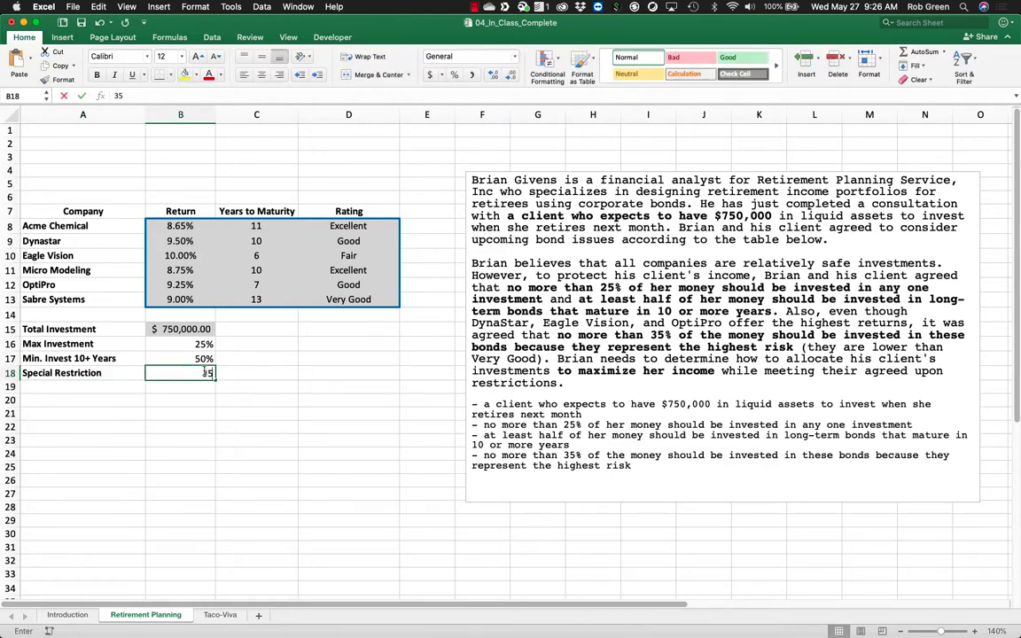
type("%")
key("Return")
left_click(205, 373)
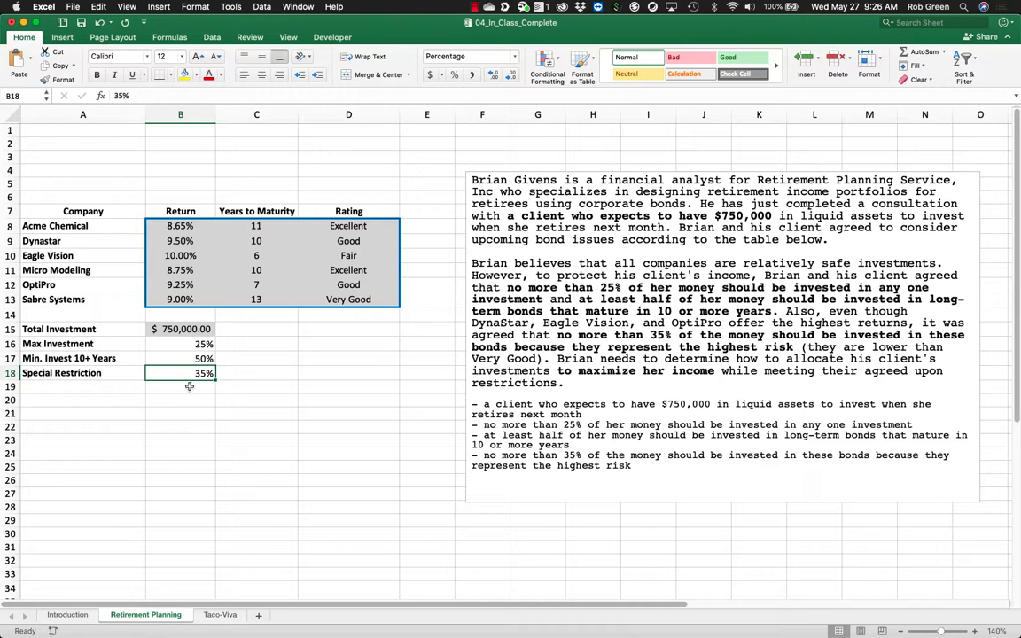
left_click(189, 386)
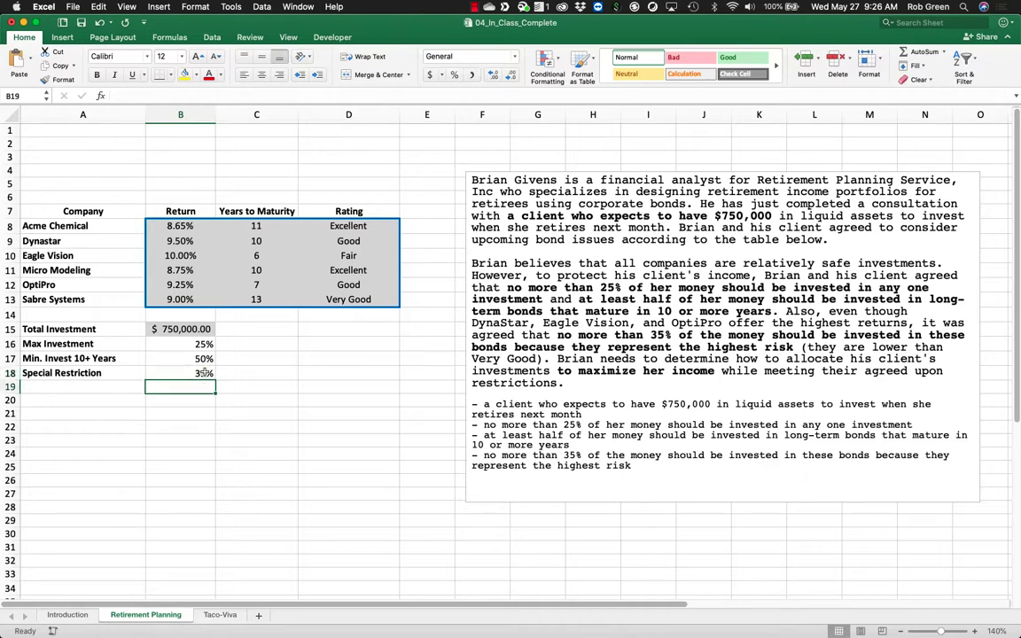
Change the label in cell A18 to "High Risk Maximum".
left_click(55, 373)
double_click(55, 373)
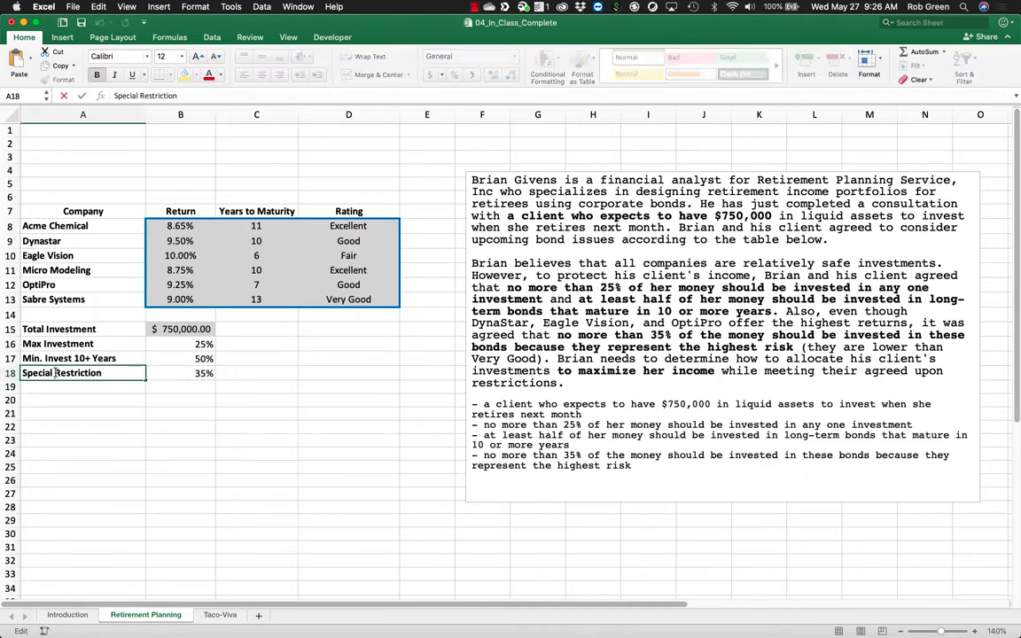
double_click(55, 373)
key("BackSpace")
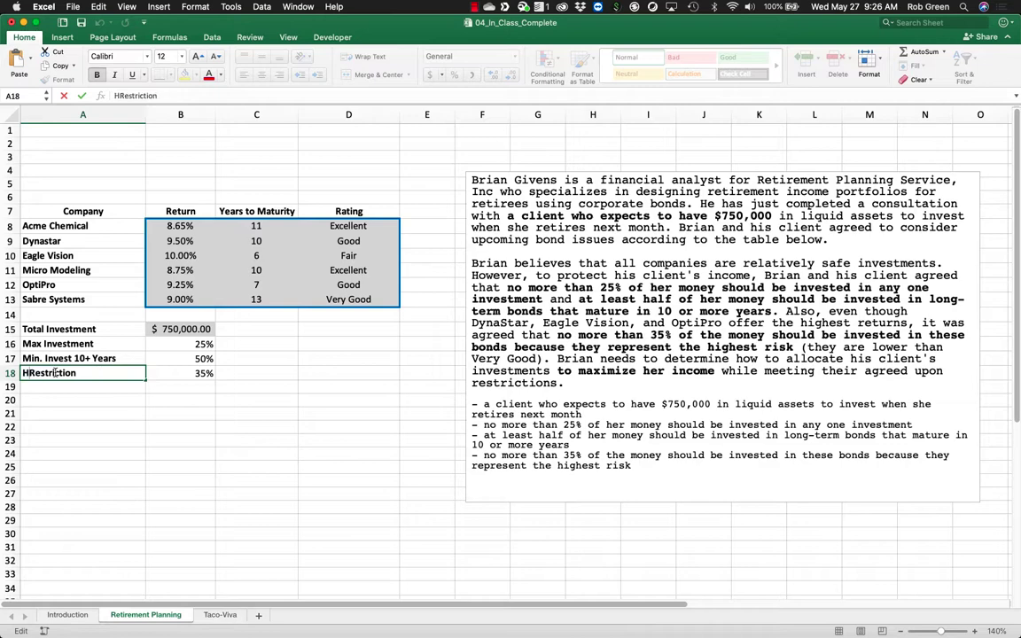
type("High Risk Maxim")
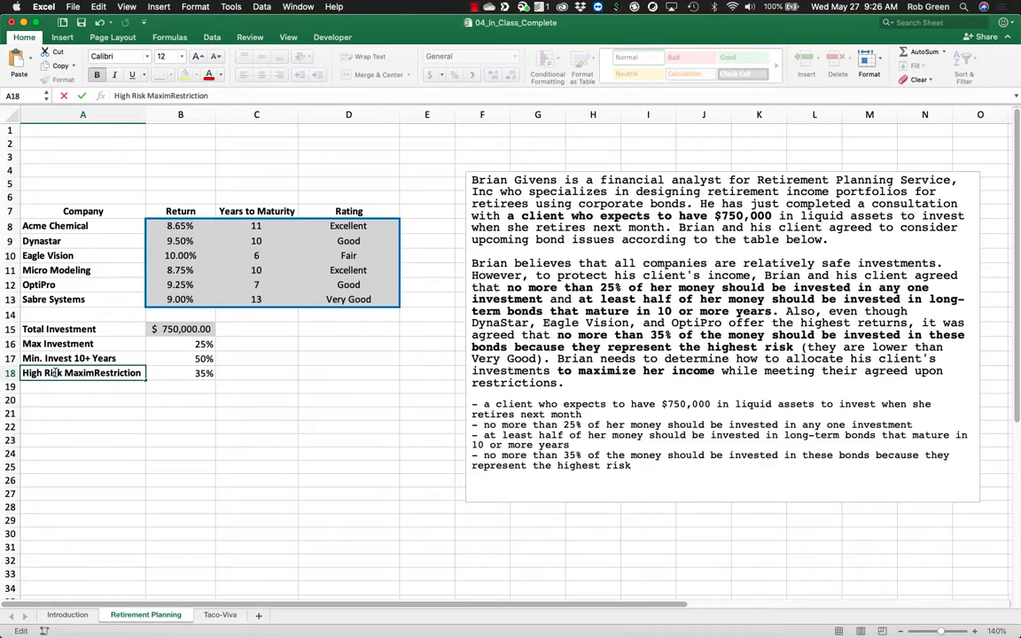
type("um")
key("Delete")
key("Delete")
key("Delete")
key("Delete")
key("Delete")
key("Delete")
key("Delete")
key("Delete")
key("Delete")
key("Delete")
key("Delete")
left_click(168, 439)
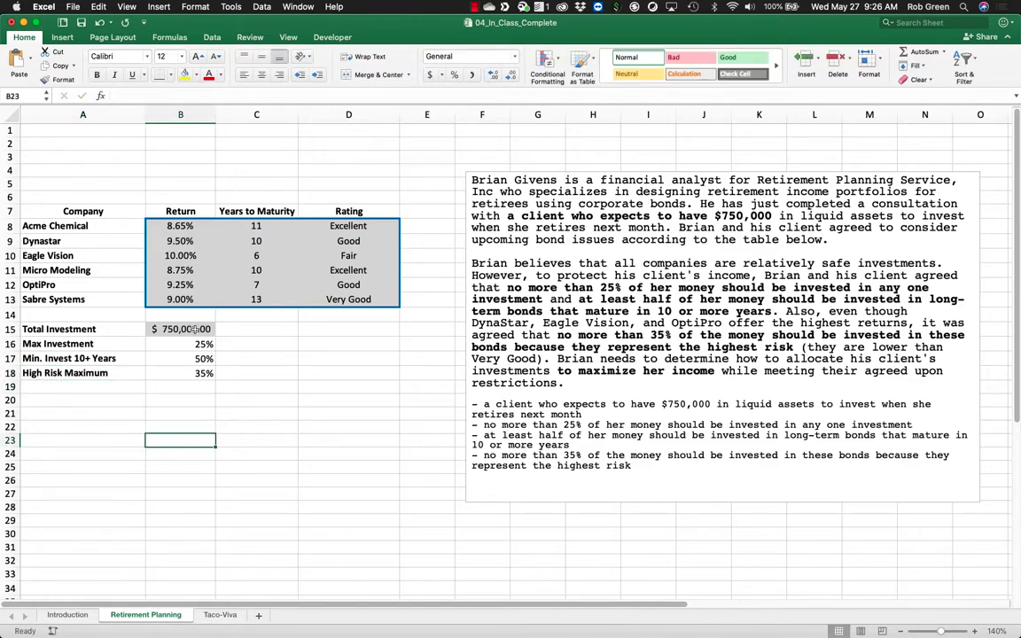
Fill the investment amount and restriction cells B15:B18 with the same light gray background as the bond table.
left_click_drag(193, 329, 200, 372)
right_click(205, 371)
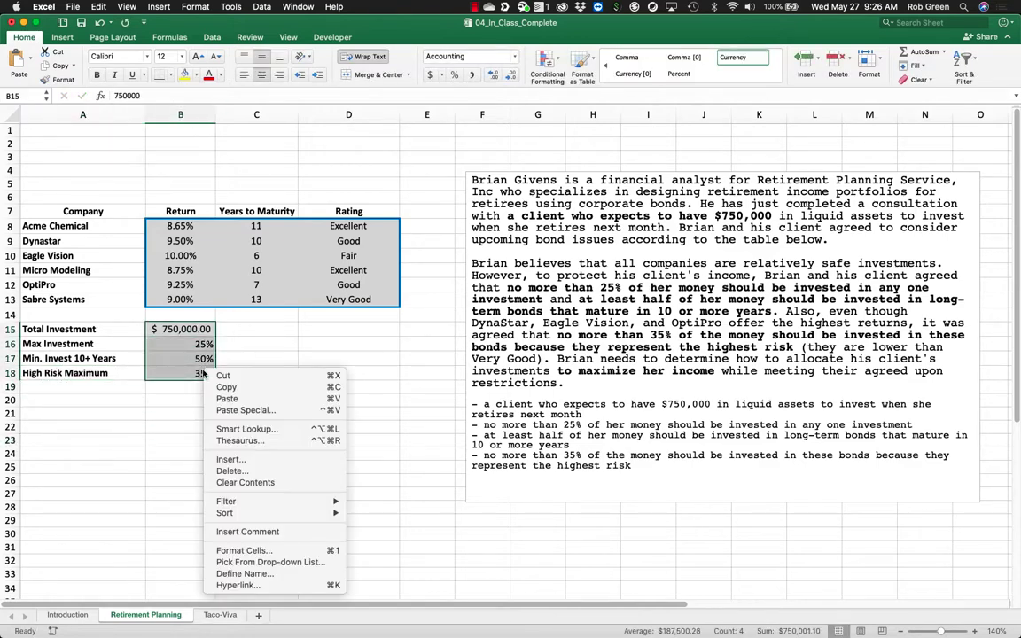
left_click(284, 551)
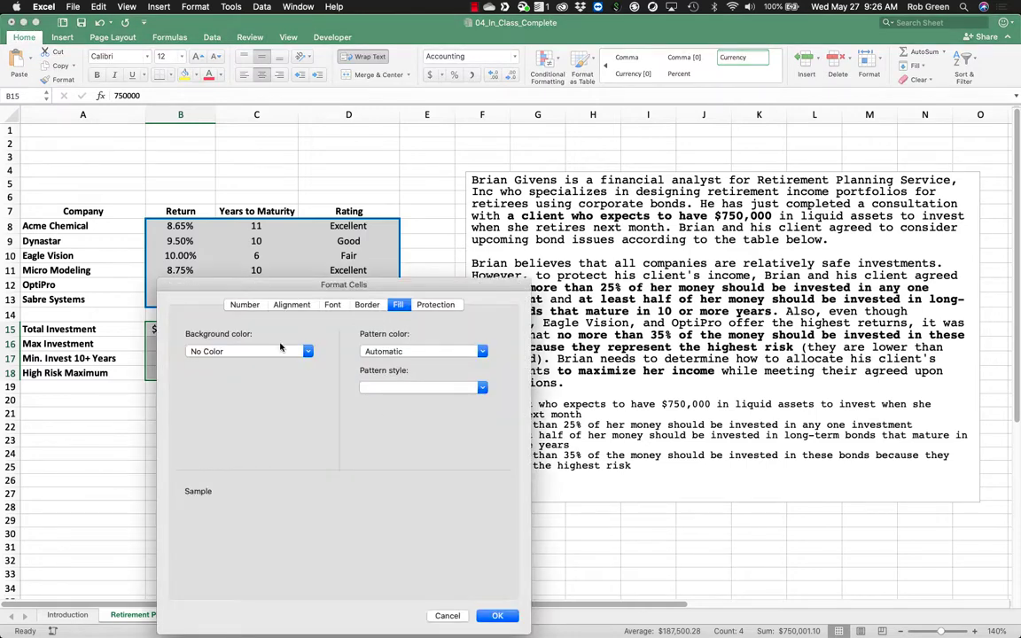
left_click(280, 349)
left_click(179, 381)
Outline cells B15:B18 with a thick blue border matching the bond table and apply the formatting.
left_click(365, 304)
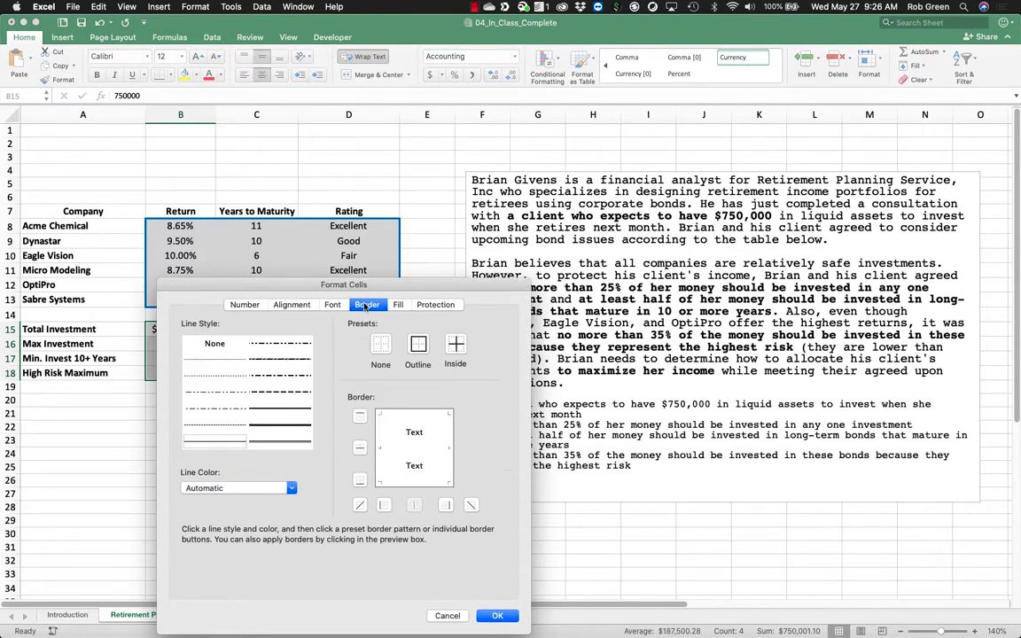
left_click(310, 427)
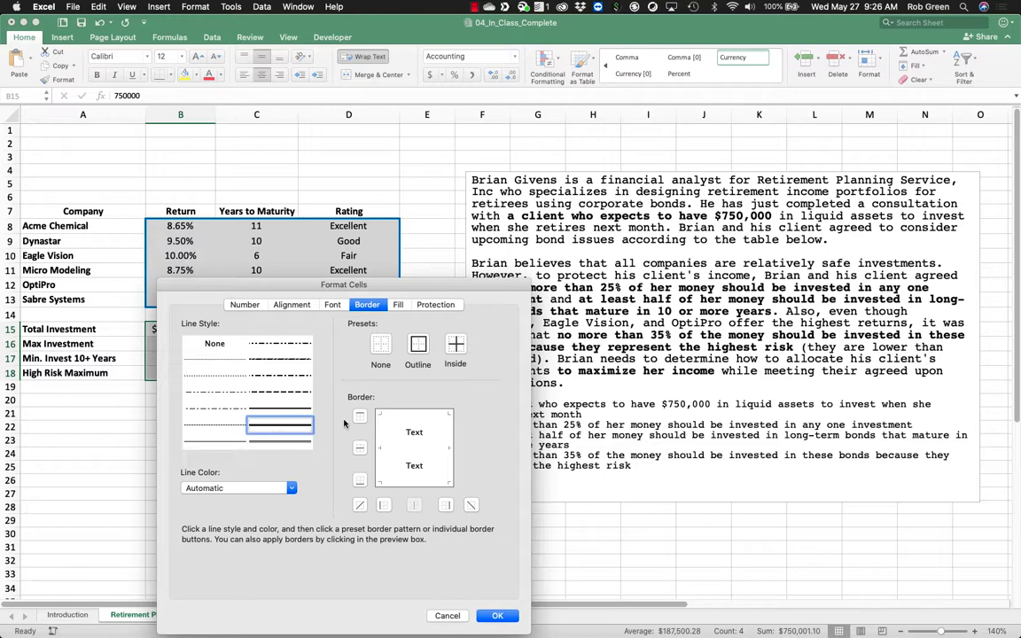
left_click(280, 488)
left_click(248, 588)
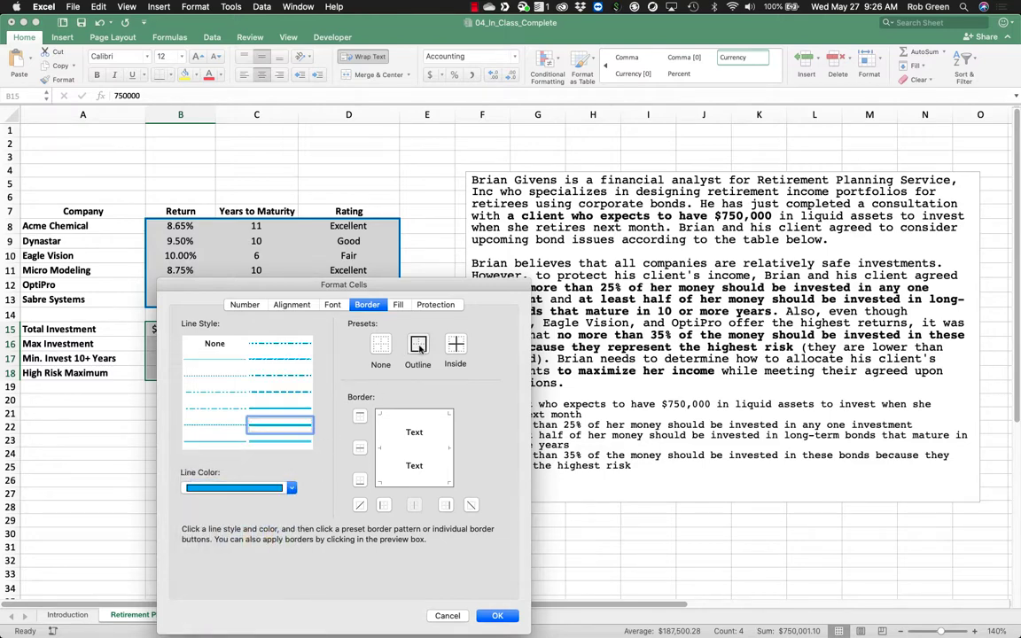
left_click(420, 348)
left_click(289, 488)
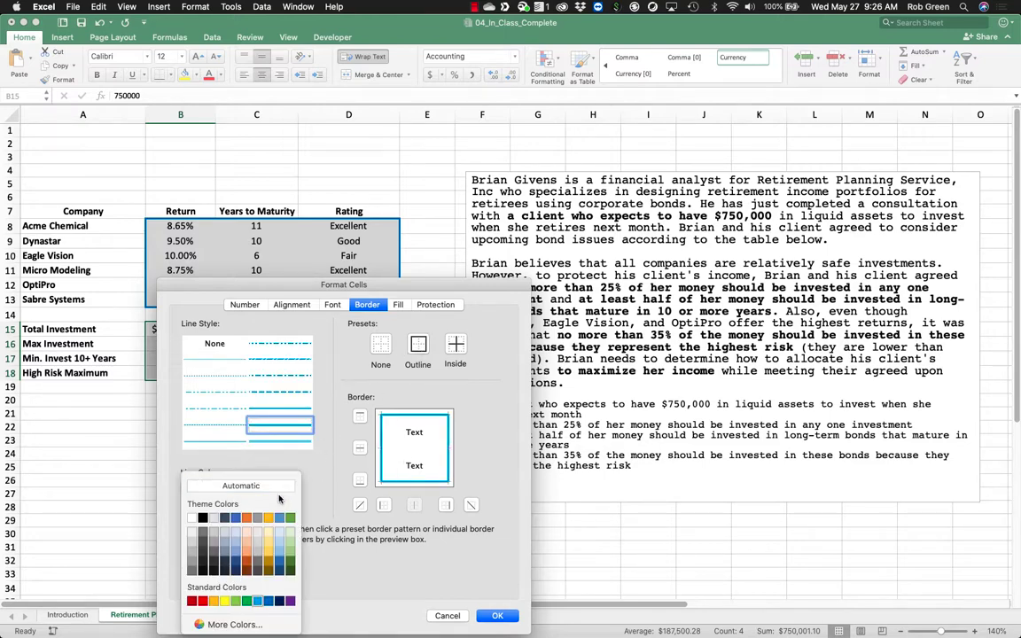
left_click(274, 602)
left_click(420, 358)
left_click(498, 614)
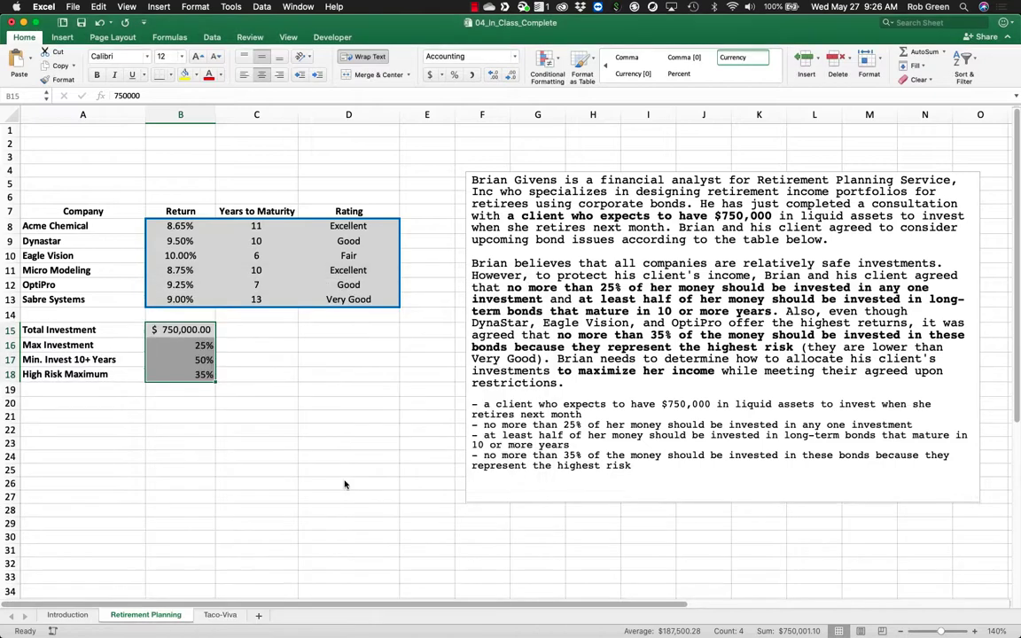
left_click(358, 521)
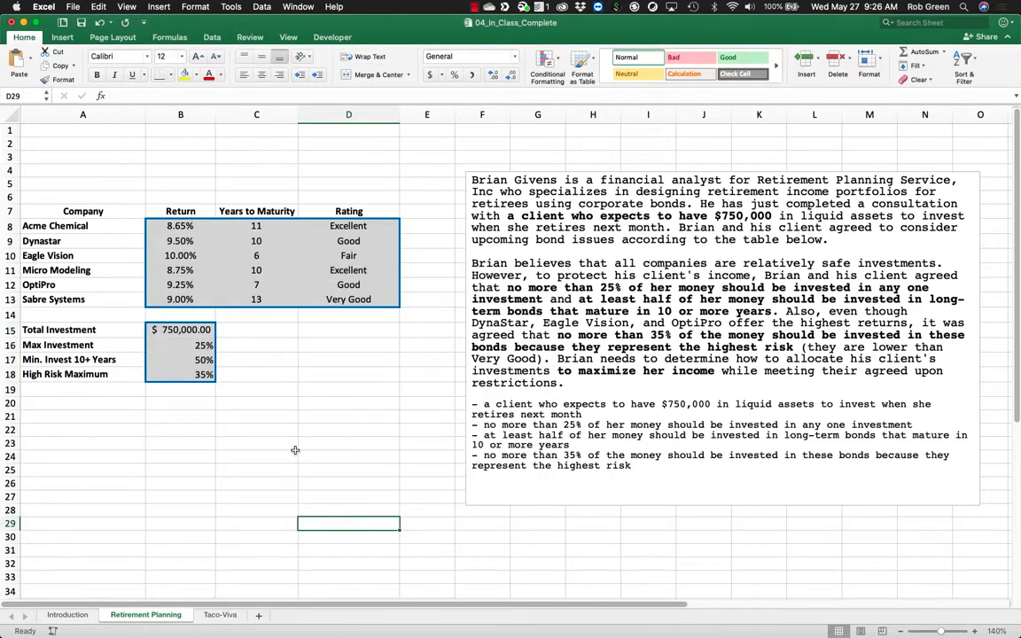
Label cell A20 "Max. Returns" below the restrictions.
left_click_drag(98, 211, 236, 374)
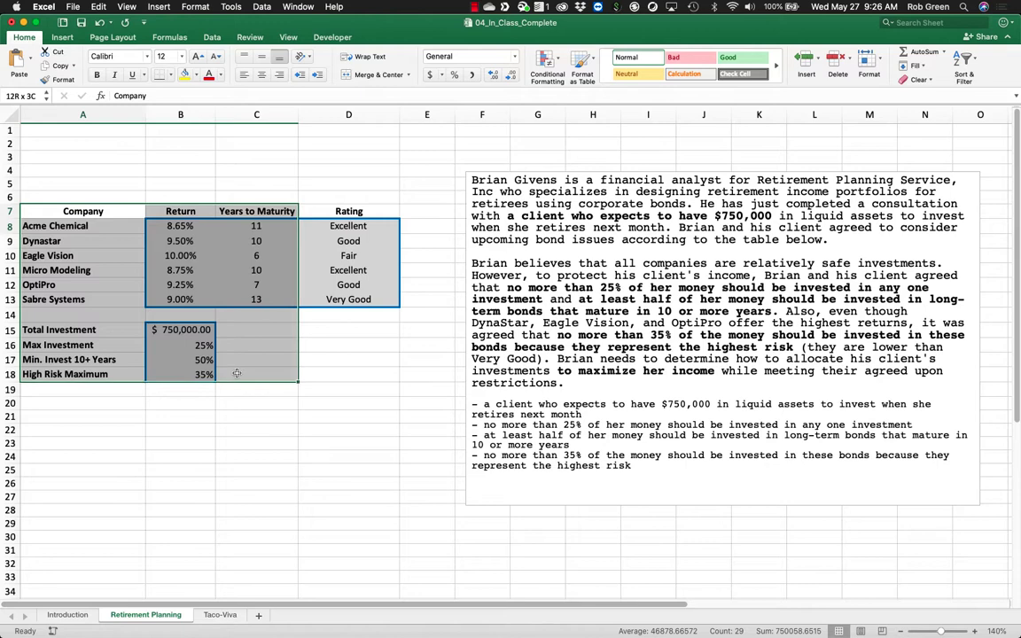
left_click(137, 403)
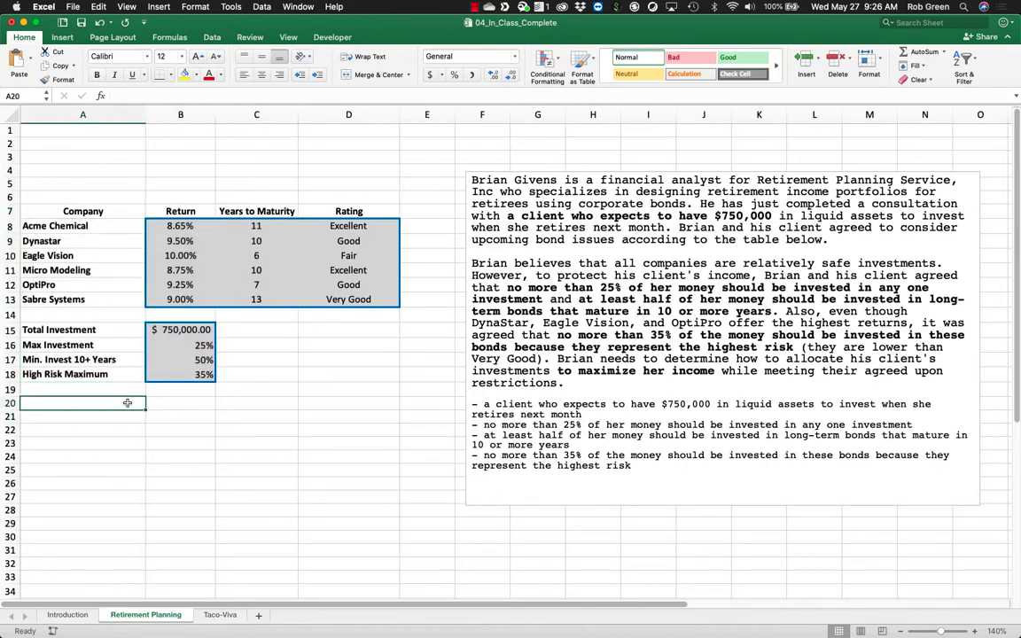
type("Max. Returns")
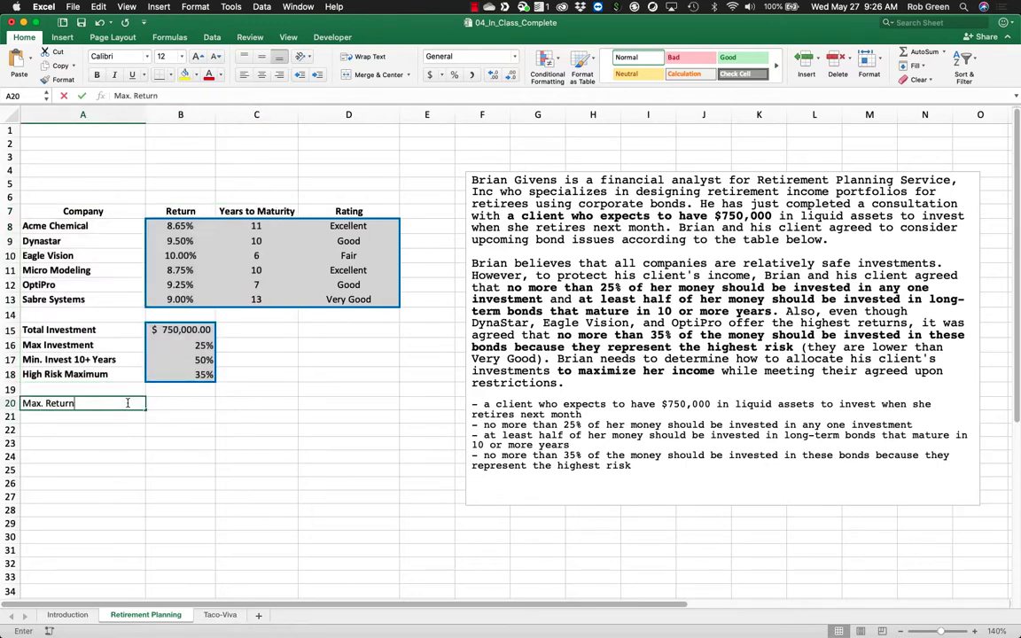
key("Tab")
Outline cell B20 beside the Max. Returns label with a double-line border in the automatic color.
right_click(179, 407)
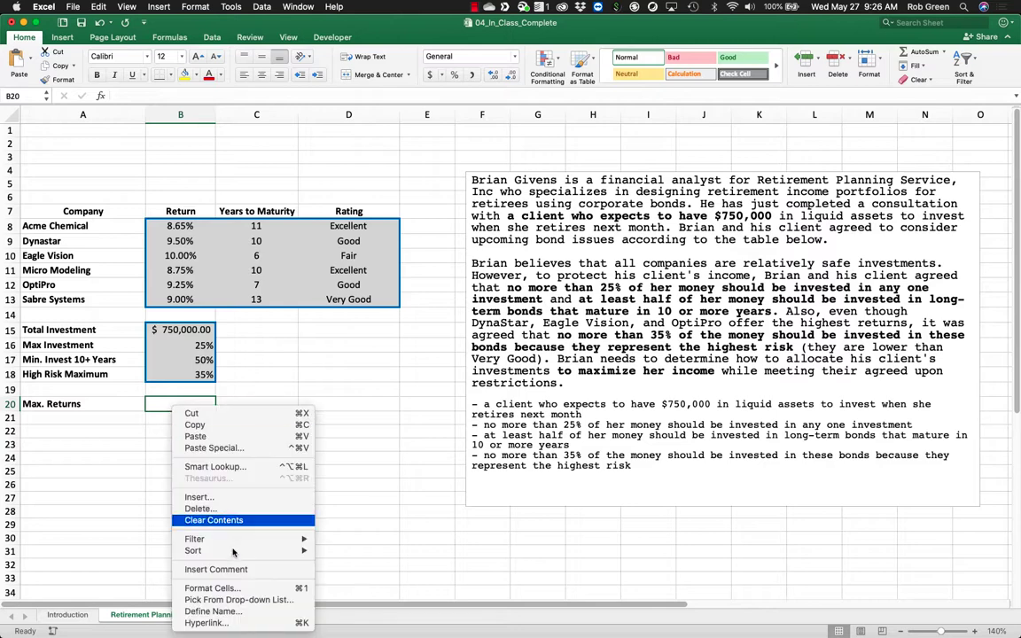
left_click(235, 590)
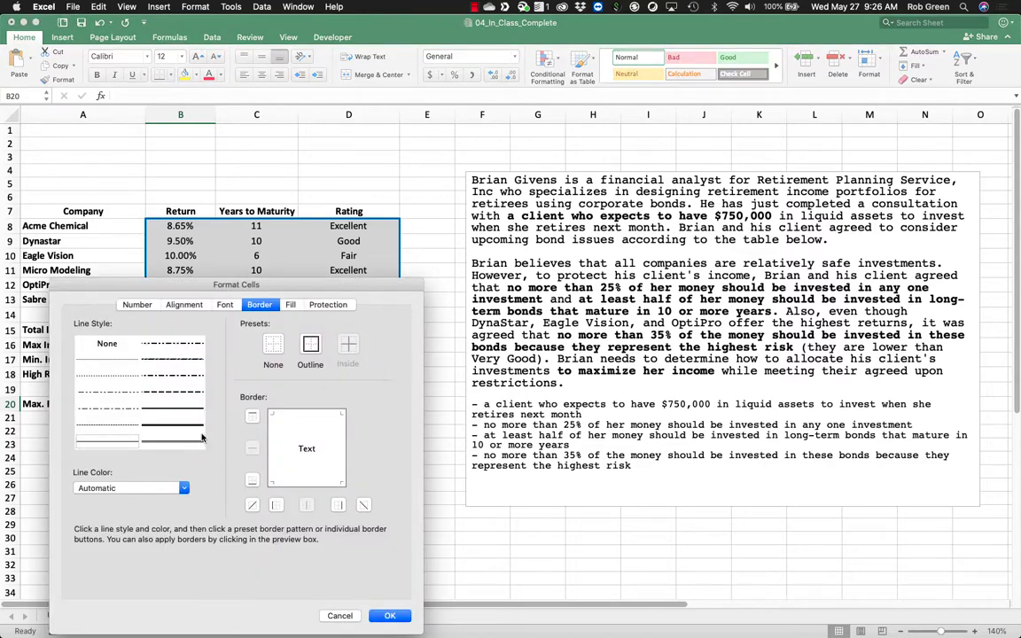
left_click(178, 446)
left_click(312, 346)
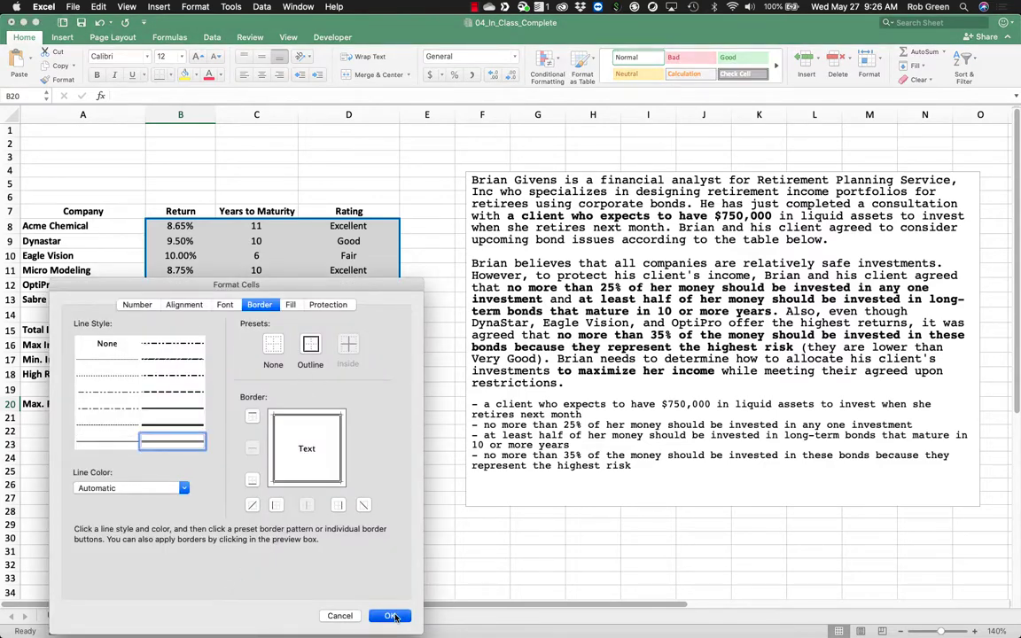
left_click(390, 615)
Move the notes text box to the right, starting around column H, to make room beside the bond table.
left_click(352, 434)
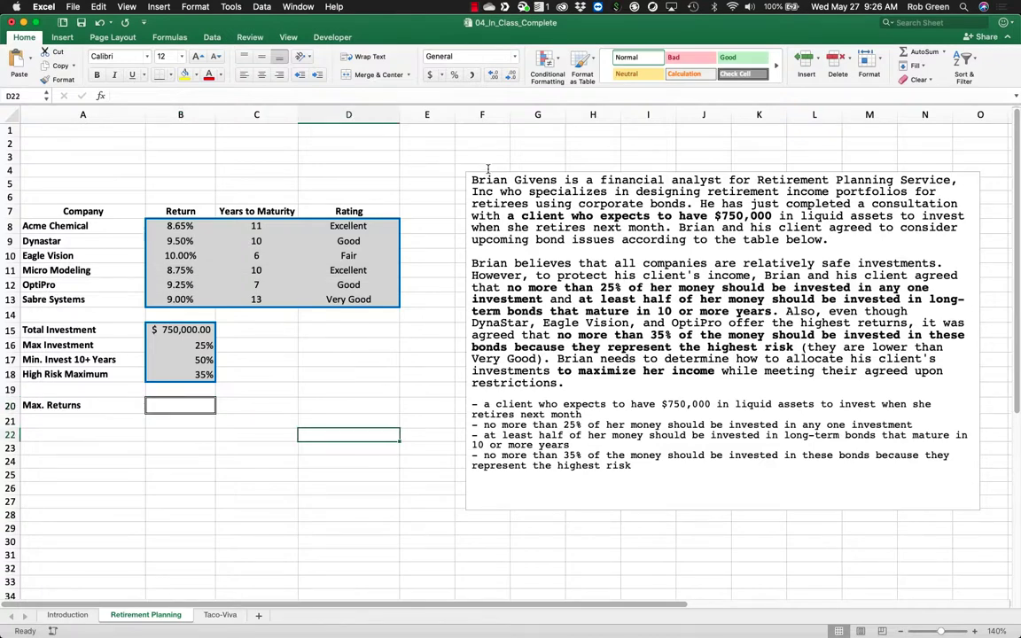
left_click(449, 229)
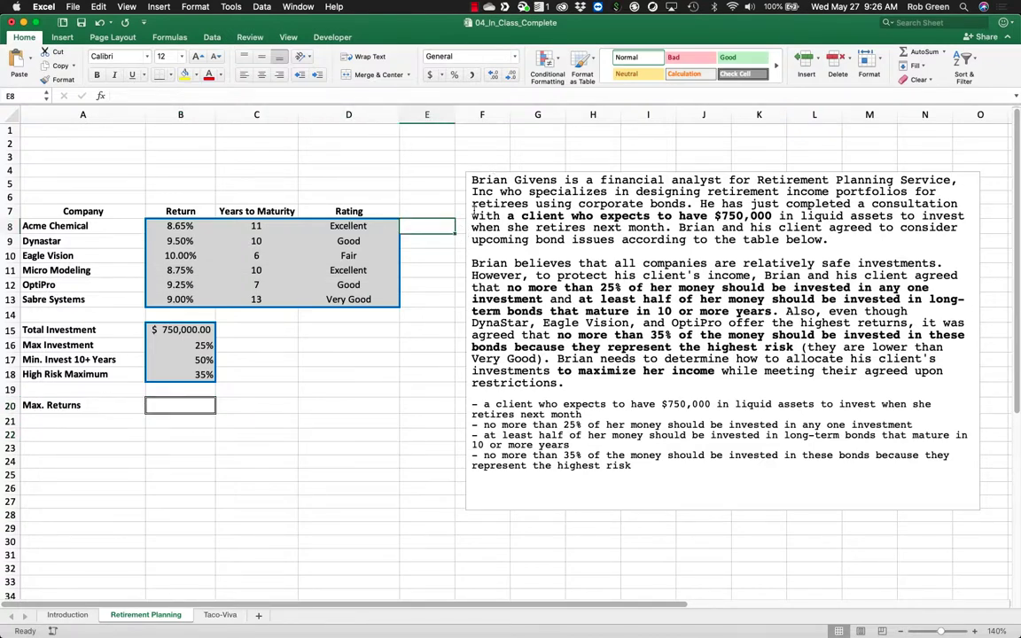
left_click_drag(485, 171, 582, 176)
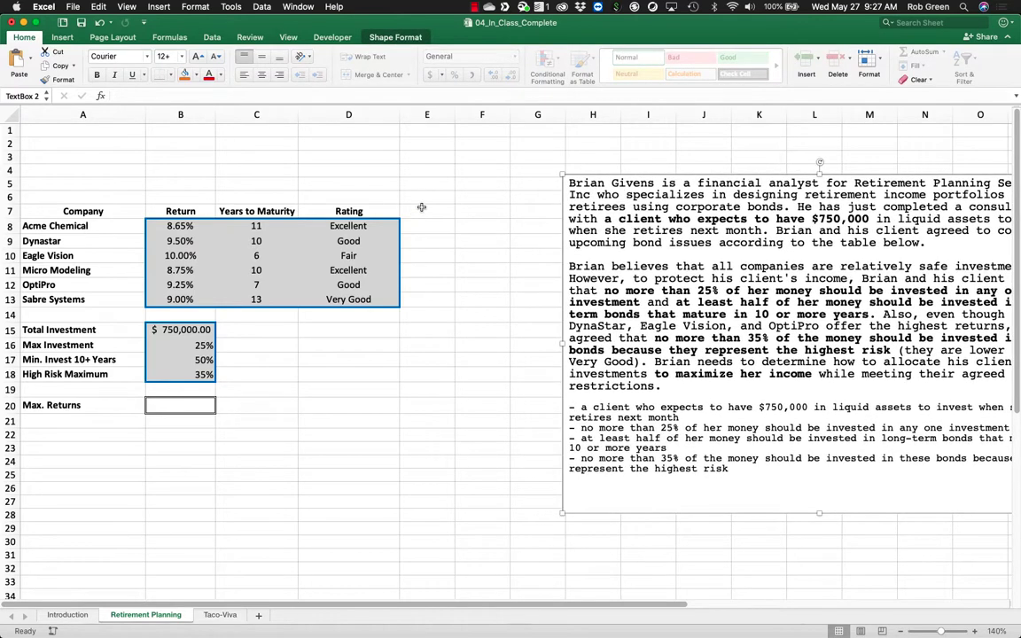
Add the heading "Amt. Invested" in cell E7 and widen column E to fit it.
left_click(421, 207)
type("Amt. Invested")
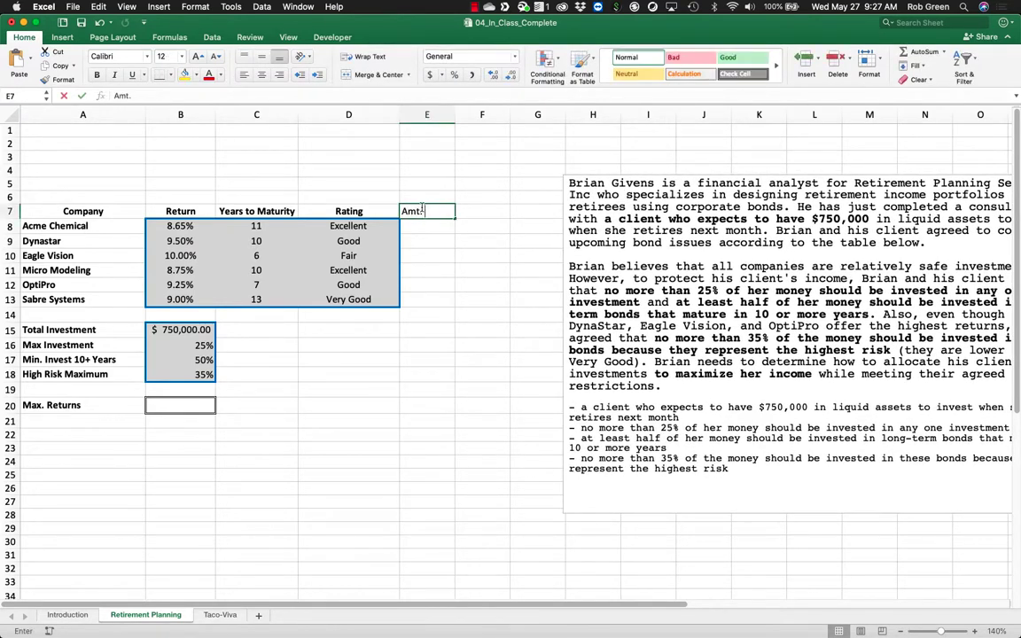
key("Return")
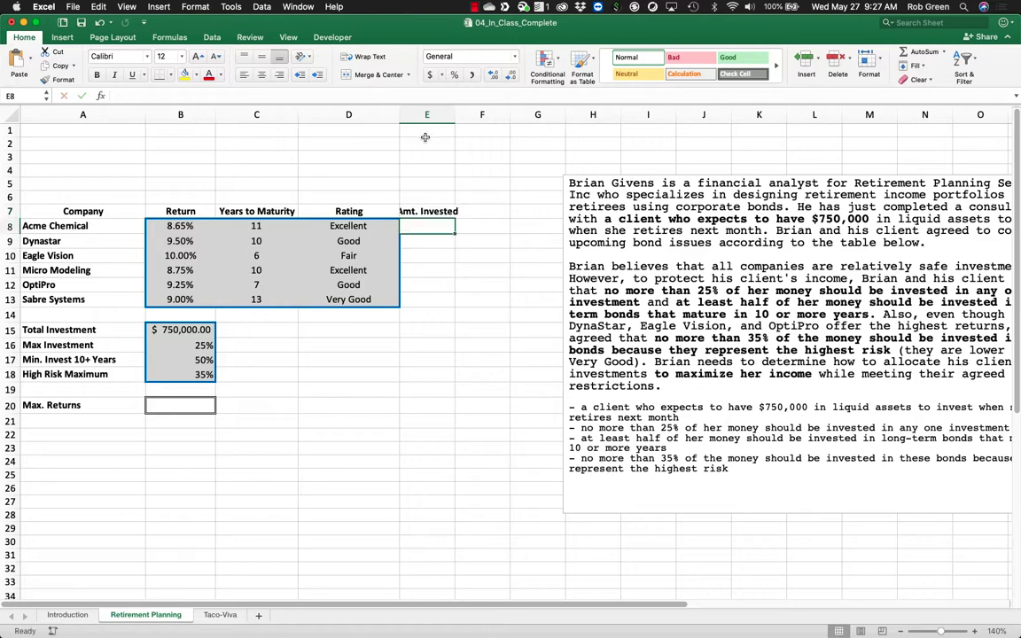
left_click_drag(453, 112, 454, 113)
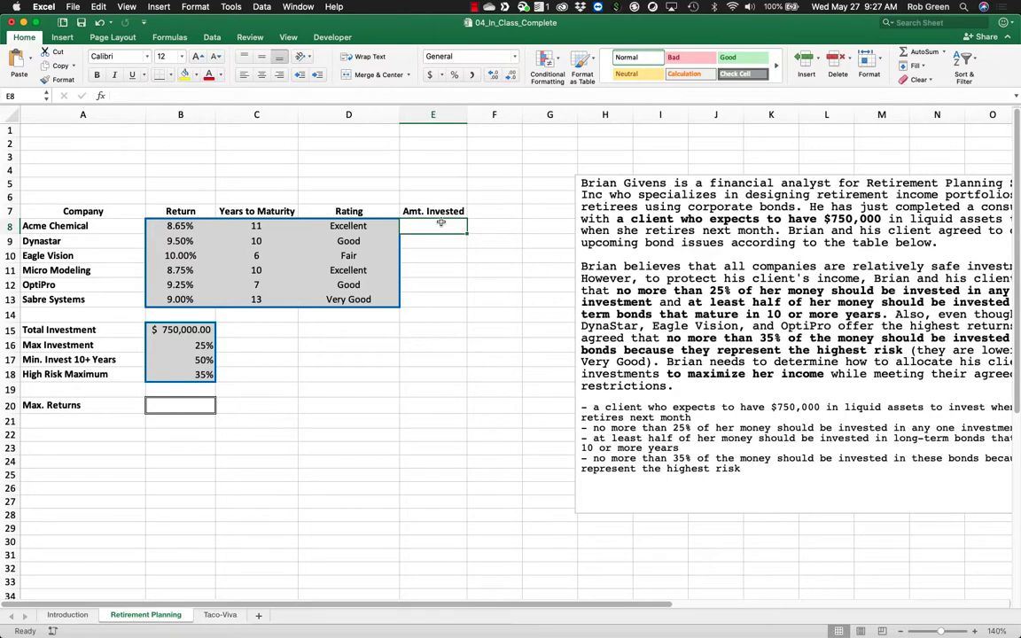
Outline the Amt. Invested cells E8:E13 with a thick red border.
left_click_drag(441, 224, 433, 294)
right_click(434, 300)
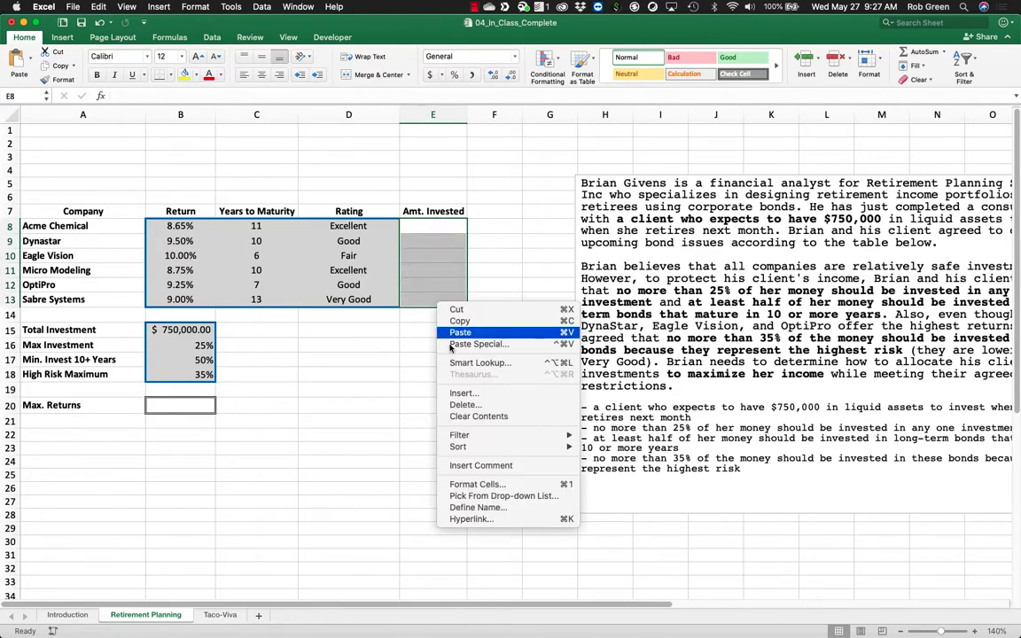
left_click(479, 484)
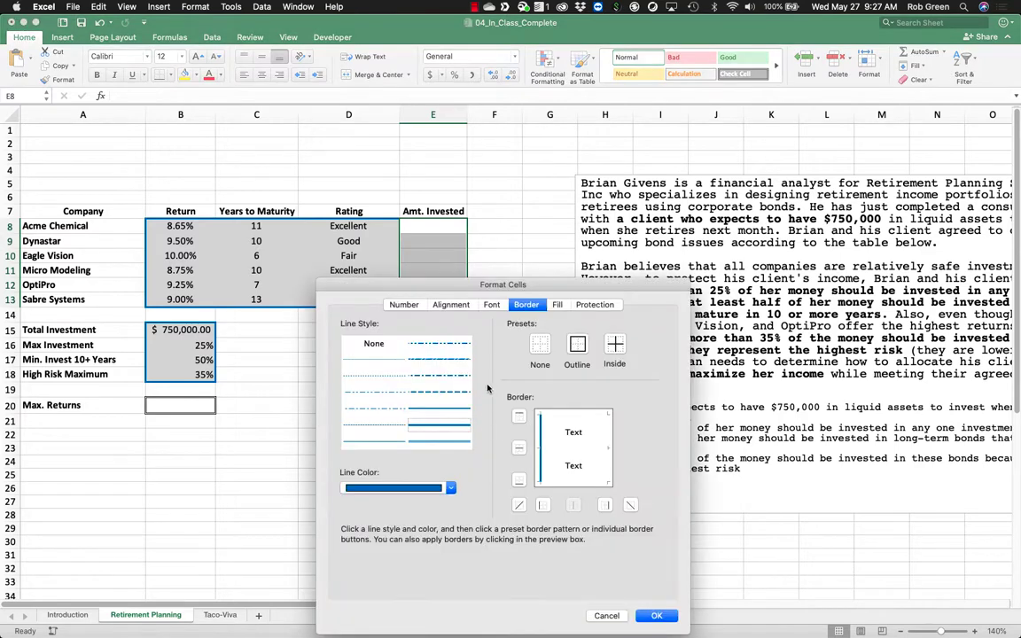
left_click(450, 487)
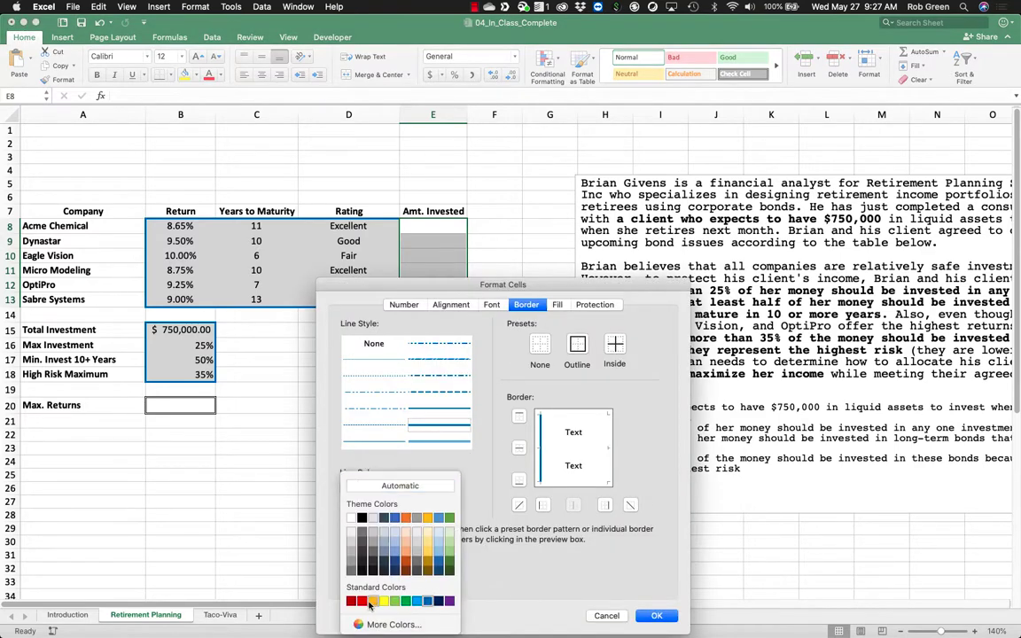
left_click(336, 543)
left_click(578, 346)
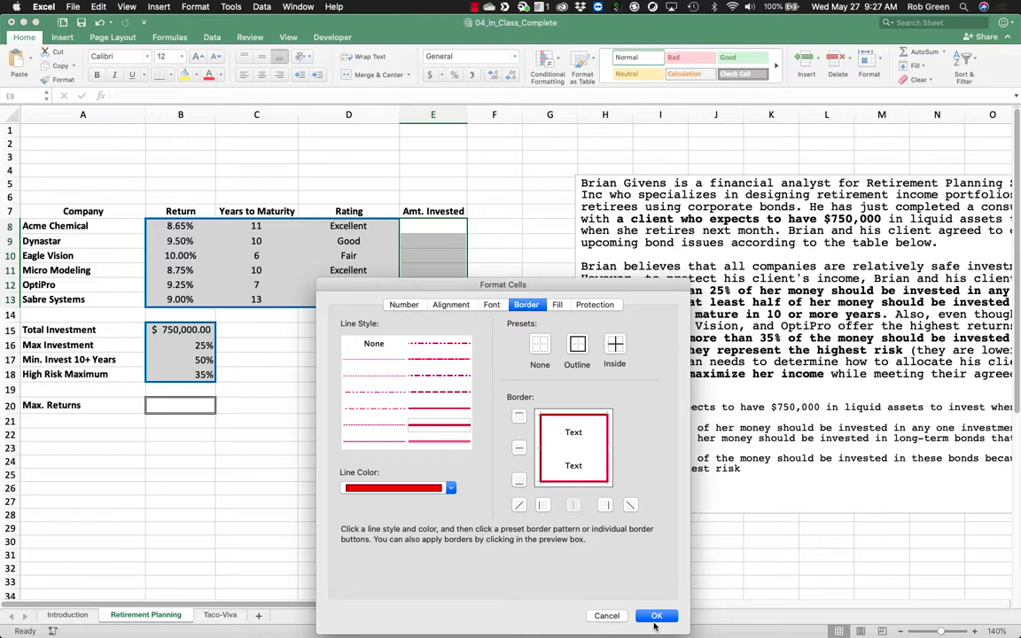
left_click(656, 617)
left_click(442, 447)
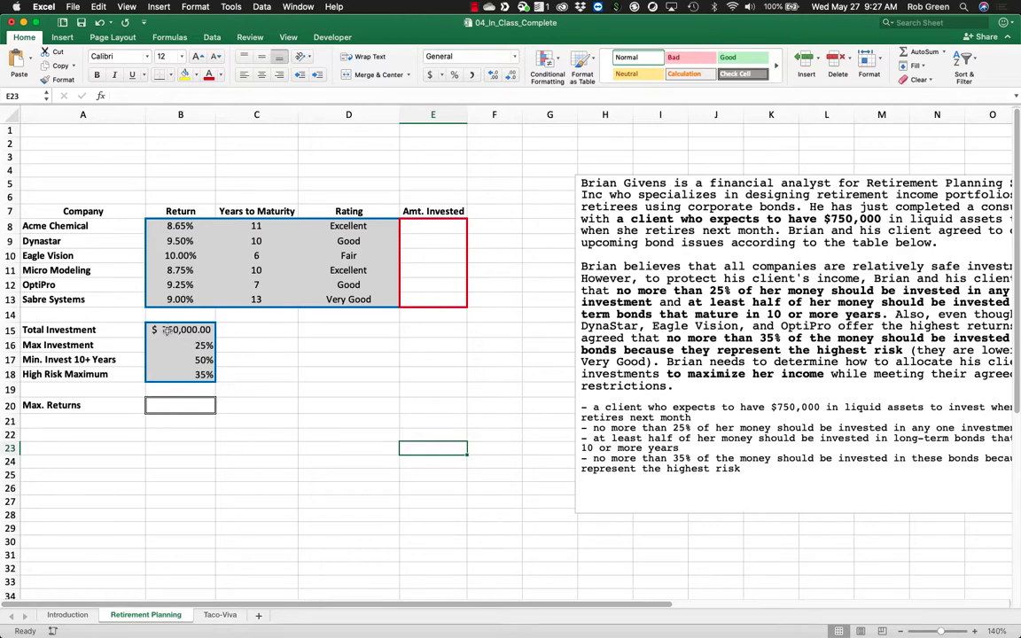
Sum the Amt. Invested cells E8:E13 in E14 and label the result "Total Investment" in D14.
left_click(421, 316)
type("=")
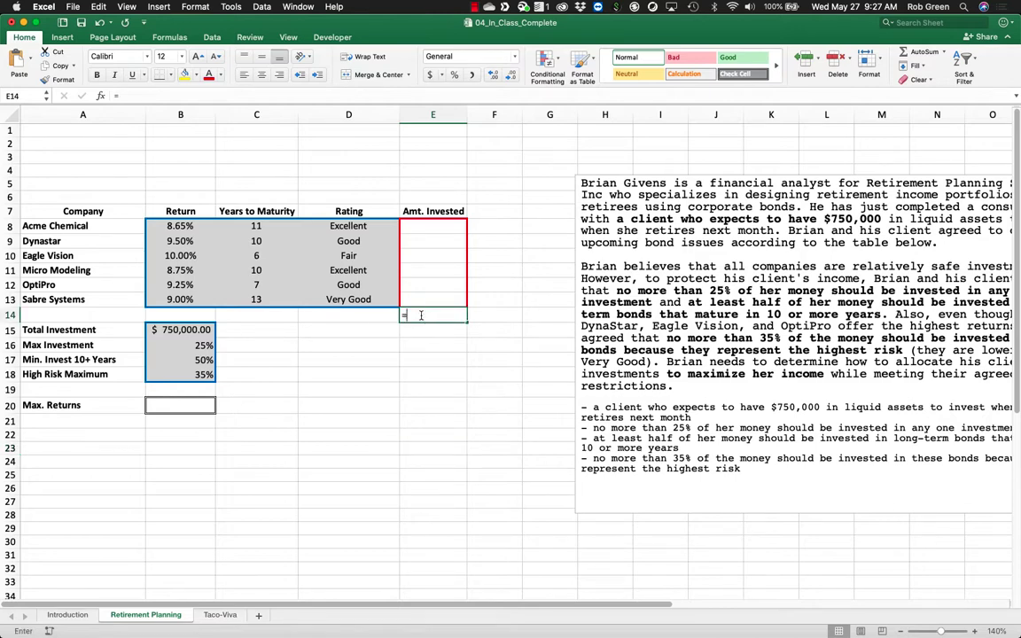
type("sum(")
left_click_drag(434, 226, 446, 294)
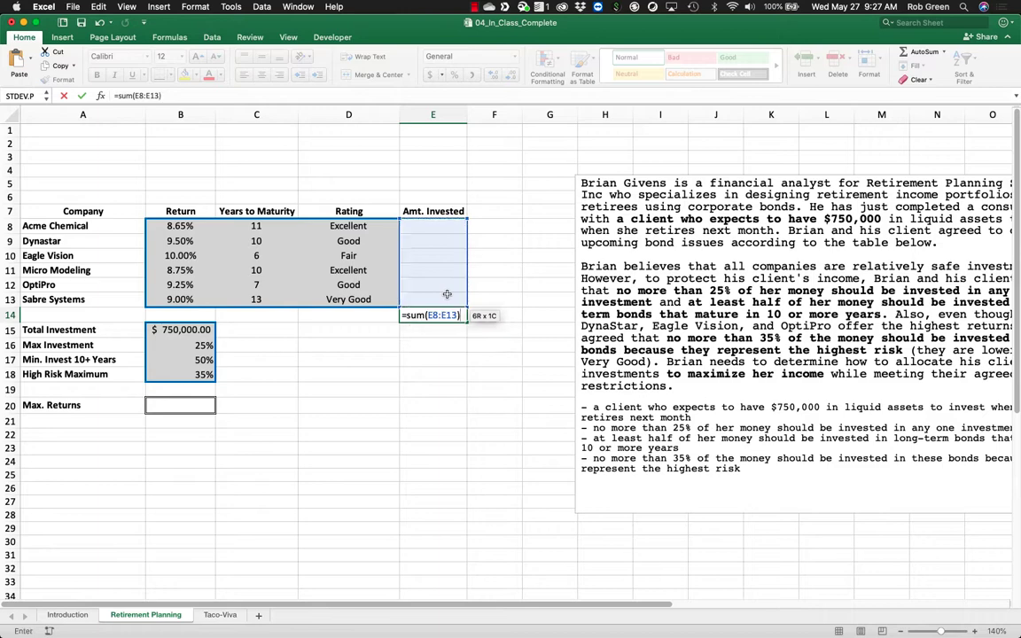
key("Return")
type("Total")
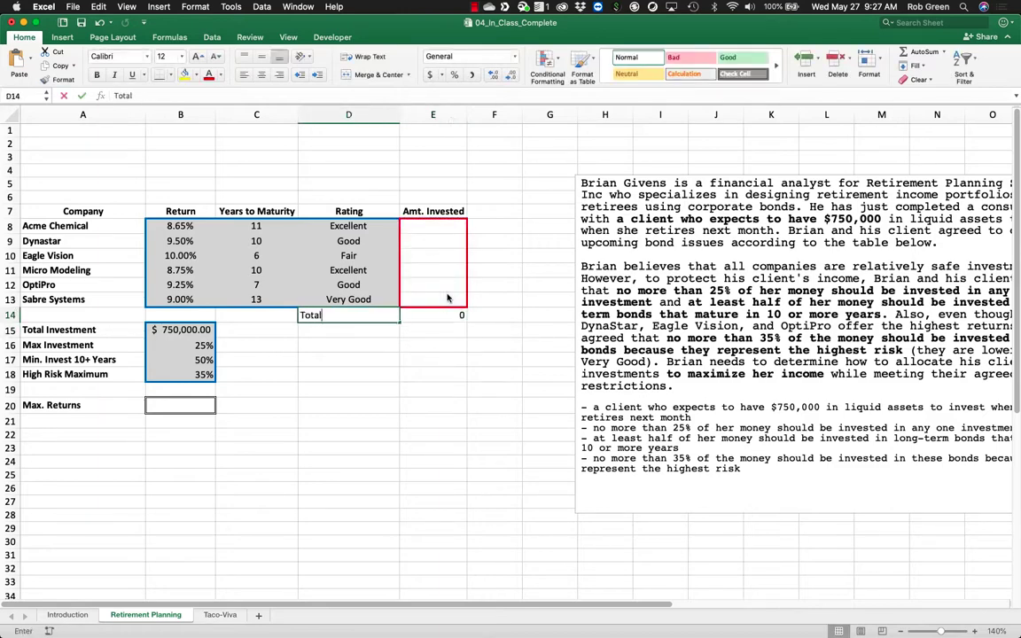
type(" Investement")
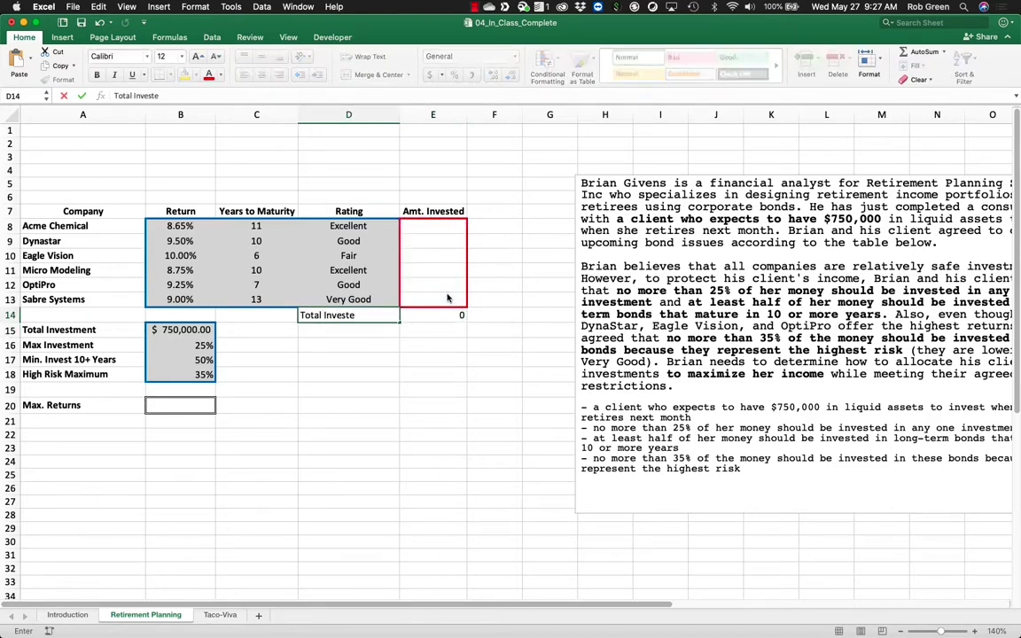
key("Tab")
Enter a centered equals sign in E15 and reference the total investment amount in E16 with =B15.
key("Down")
key("Down")
key("Up")
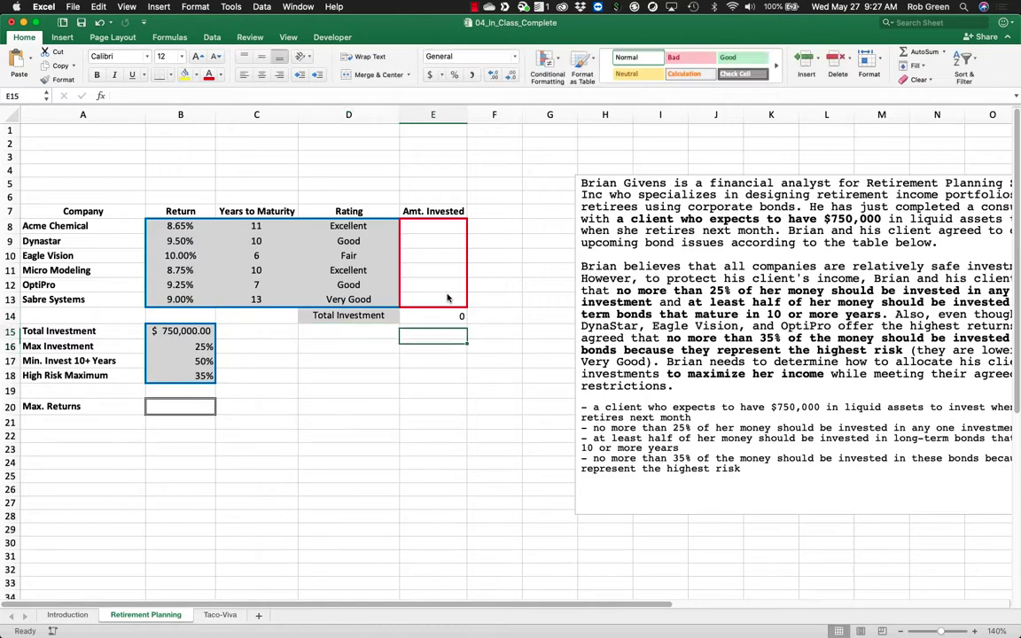
type("=")
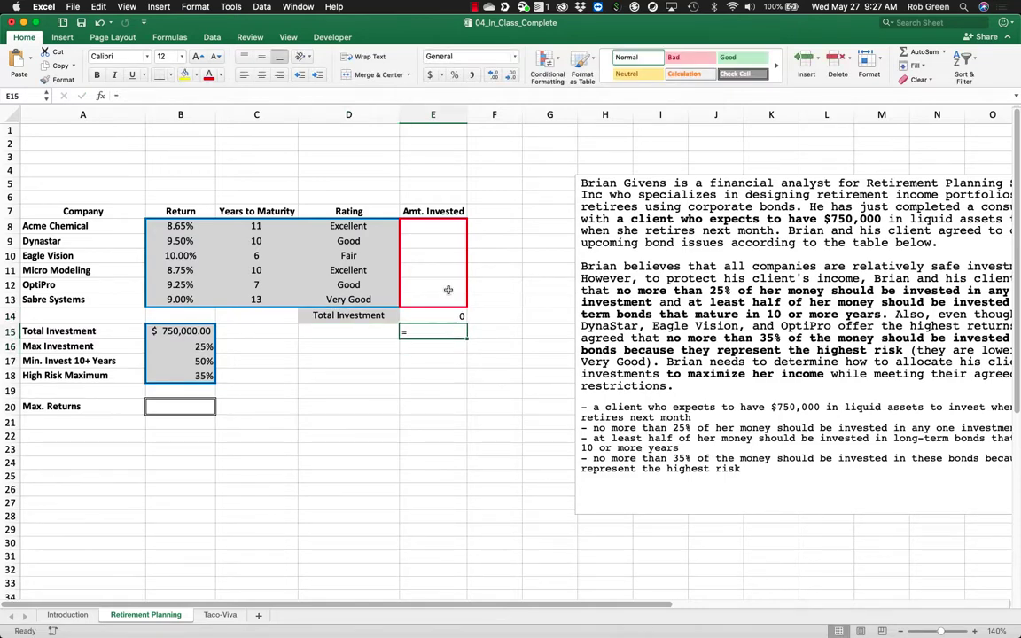
left_click(261, 75)
left_click(413, 347)
type("=")
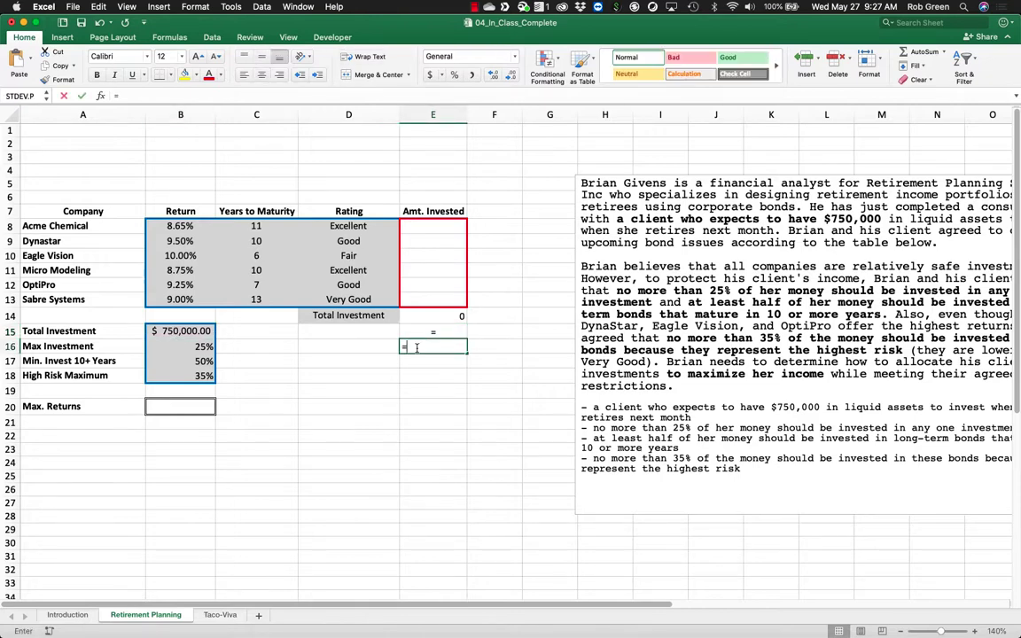
left_click(176, 330)
key("Return")
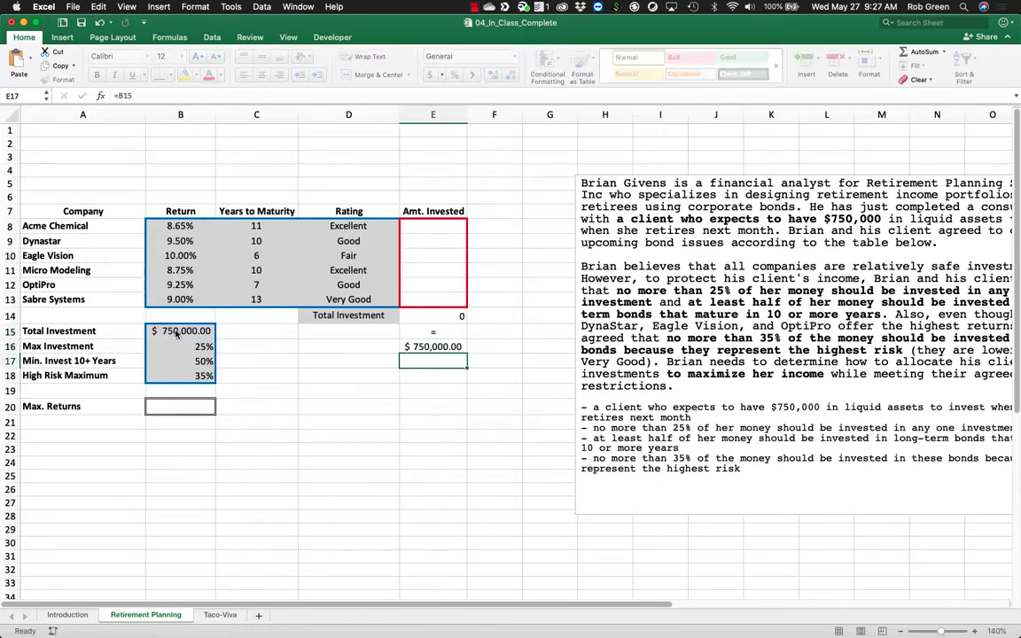
left_click(450, 346)
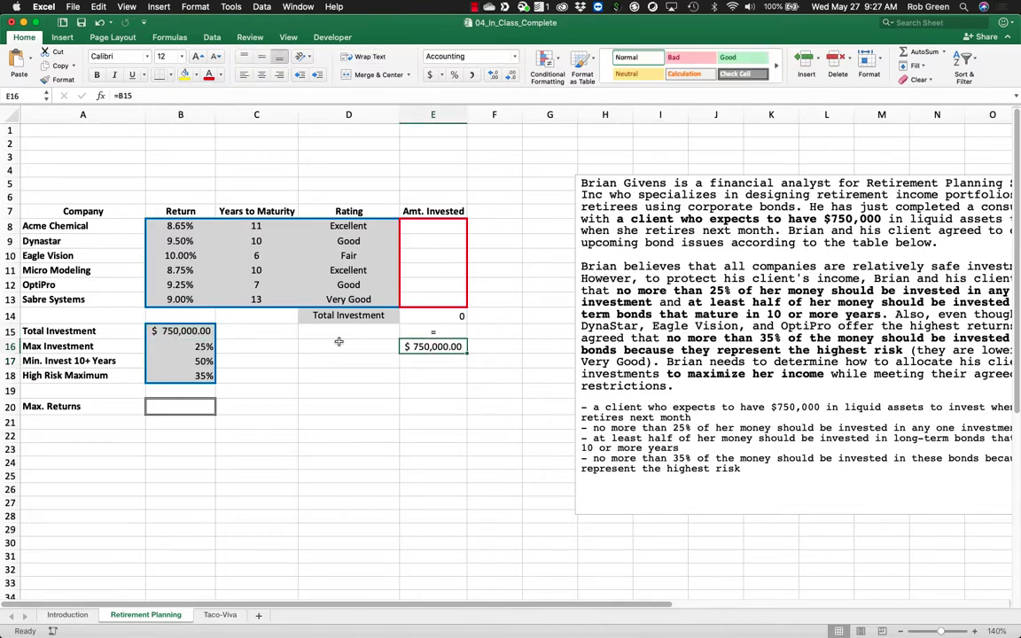
Change the D14 label to "Total Investment Made" and fit column D and row 14 so it shows on one line.
left_click(381, 314)
double_click(388, 314)
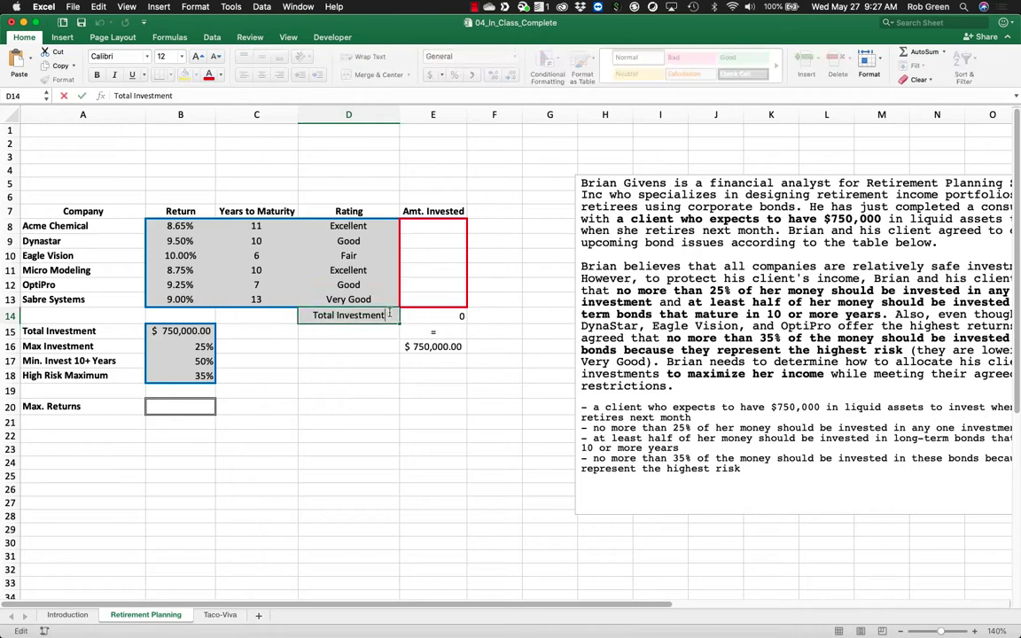
type("Made")
key("Return")
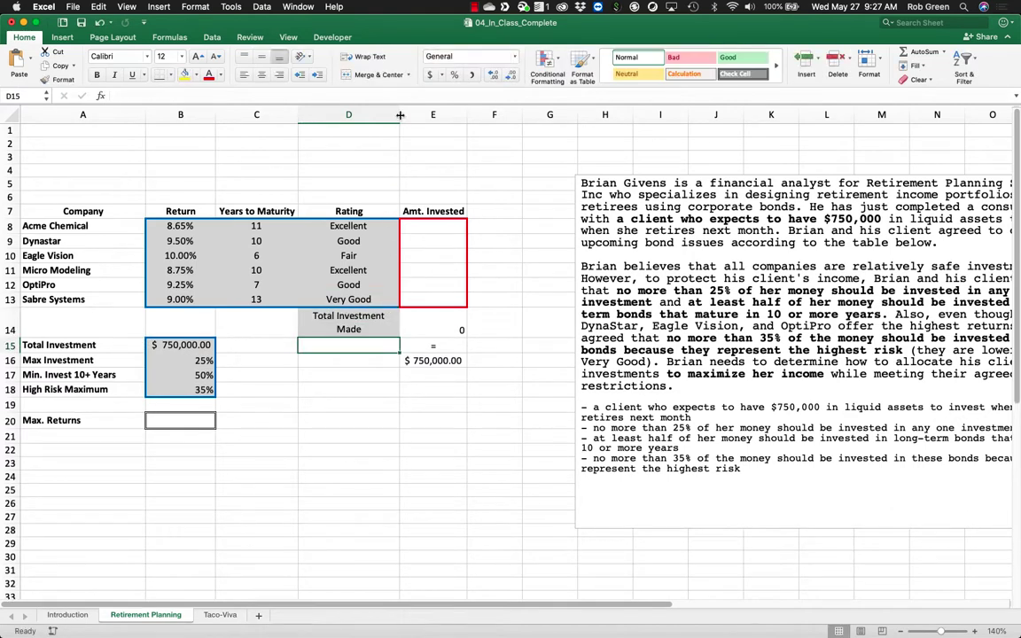
mouse_move(400, 115)
left_mouse_down()
mouse_move(376, 113)
mouse_move(430, 109)
mouse_move(402, 108)
left_mouse_up()
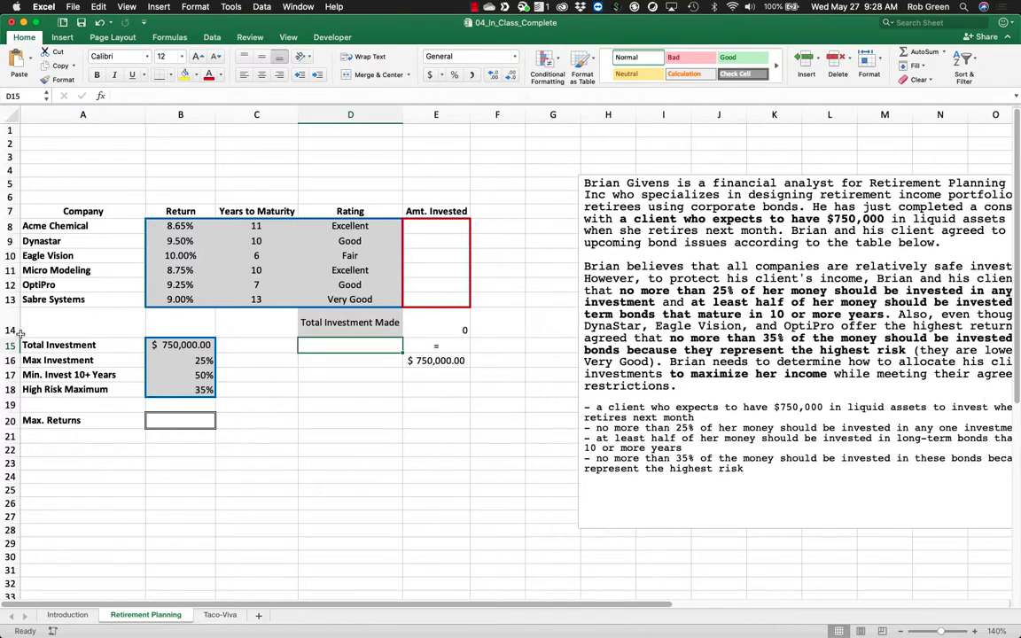
left_click_drag(17, 336, 17, 336)
double_click(19, 336)
Label the available amount in E16 by entering "Total Investment" in D16.
left_click(282, 345)
left_click(330, 347)
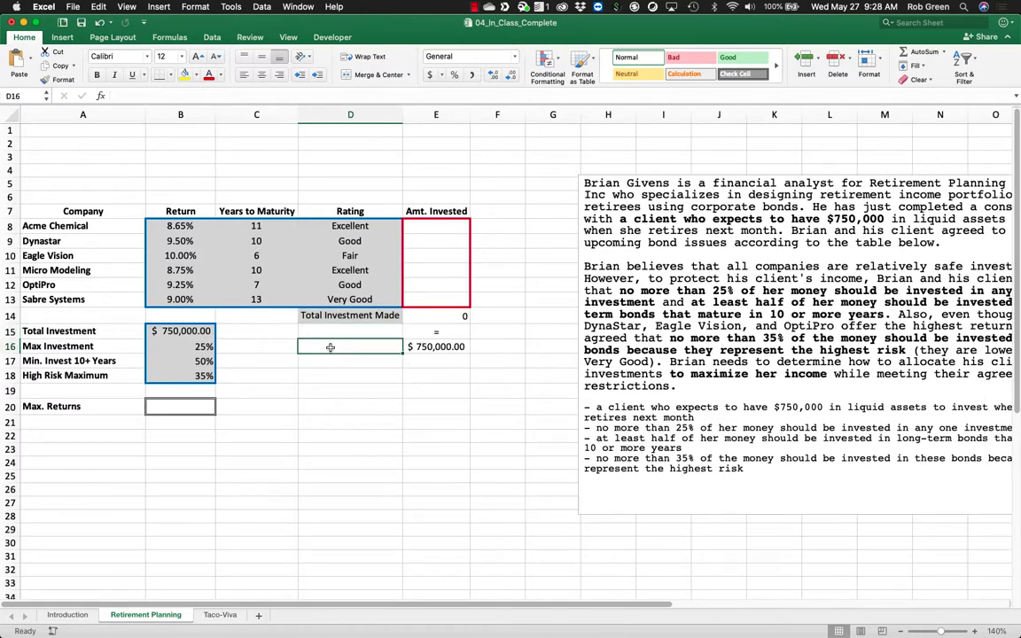
type("Total Ijes")
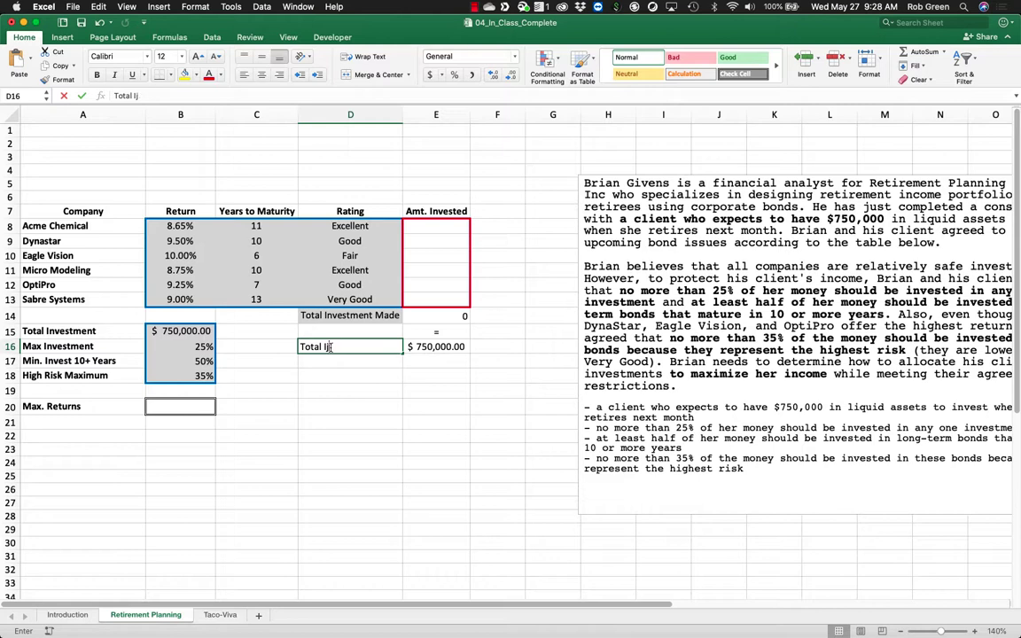
type("nveste")
type("nt")
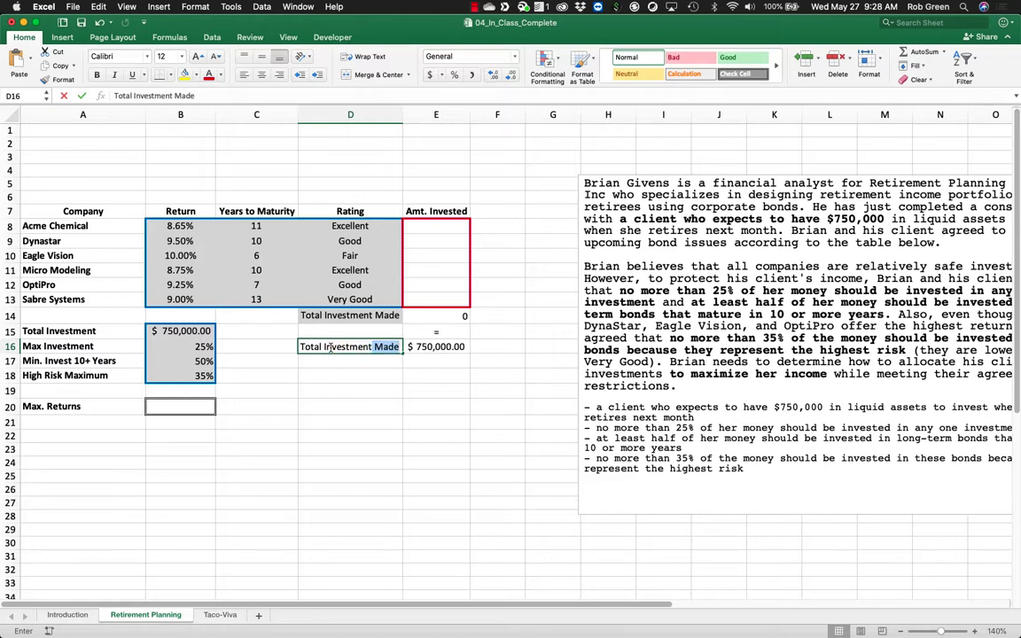
key("Delete")
key("Return")
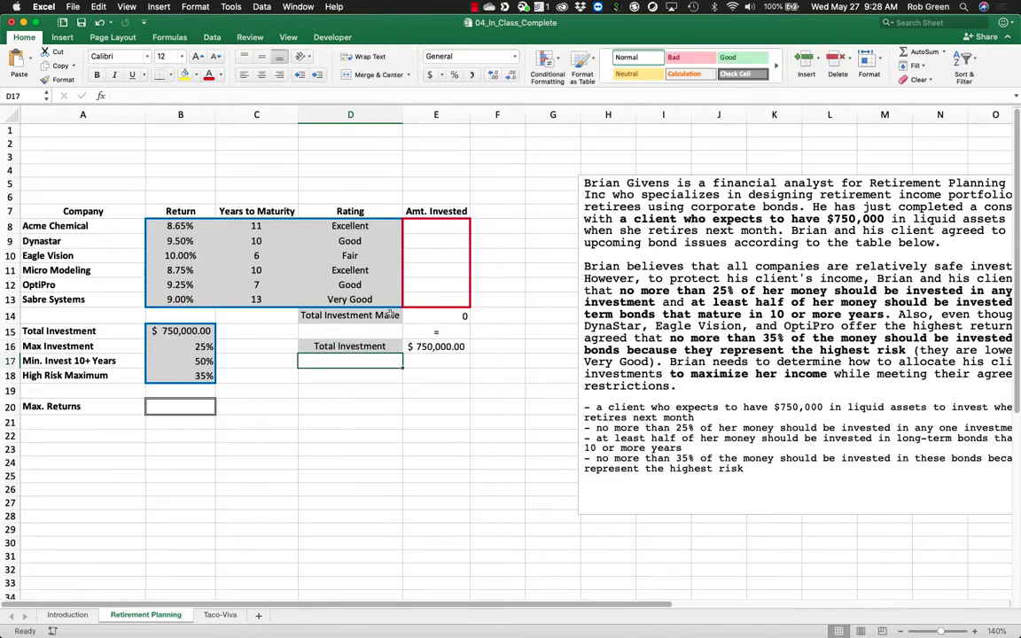
Remove the gray background from the label cells D14 and D16 by setting their fill to No Color.
left_click(390, 314)
left_click(377, 345, "super")
right_click(385, 346)
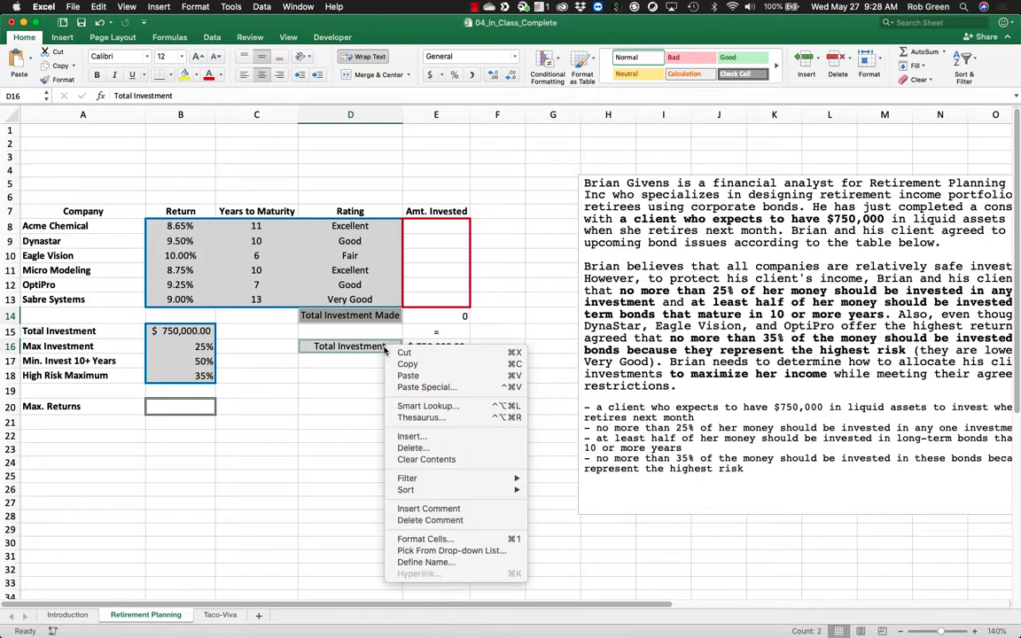
left_click(440, 540)
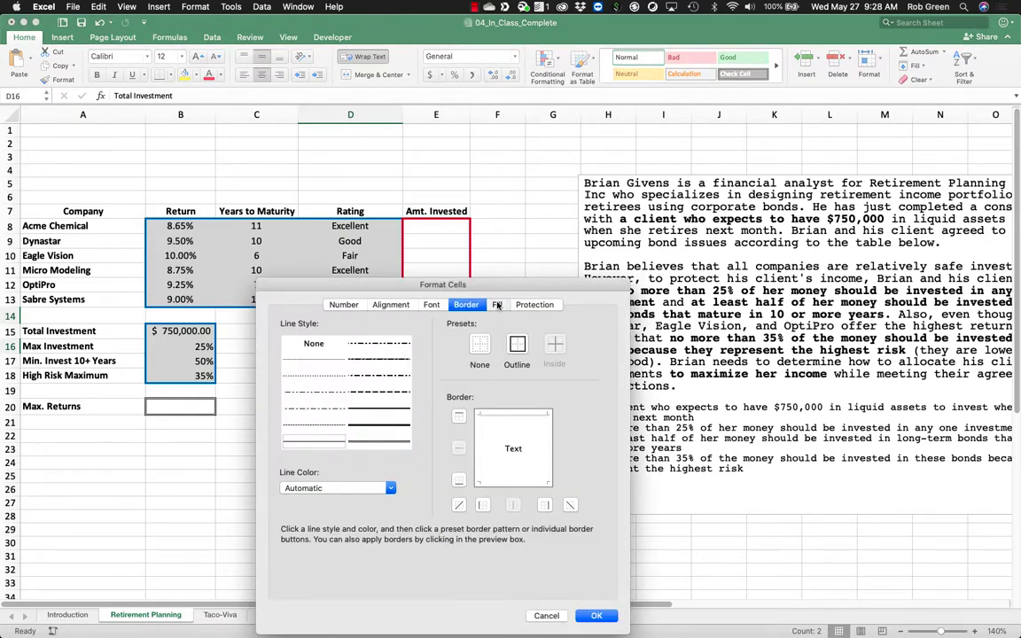
left_click(497, 305)
left_click(347, 351)
left_click(315, 335)
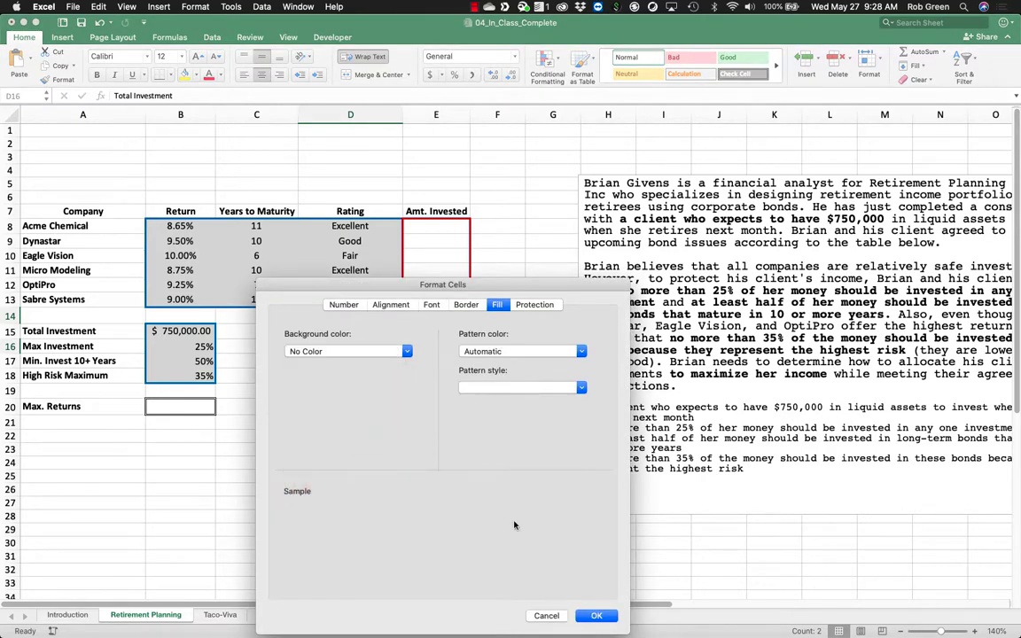
left_click(596, 615)
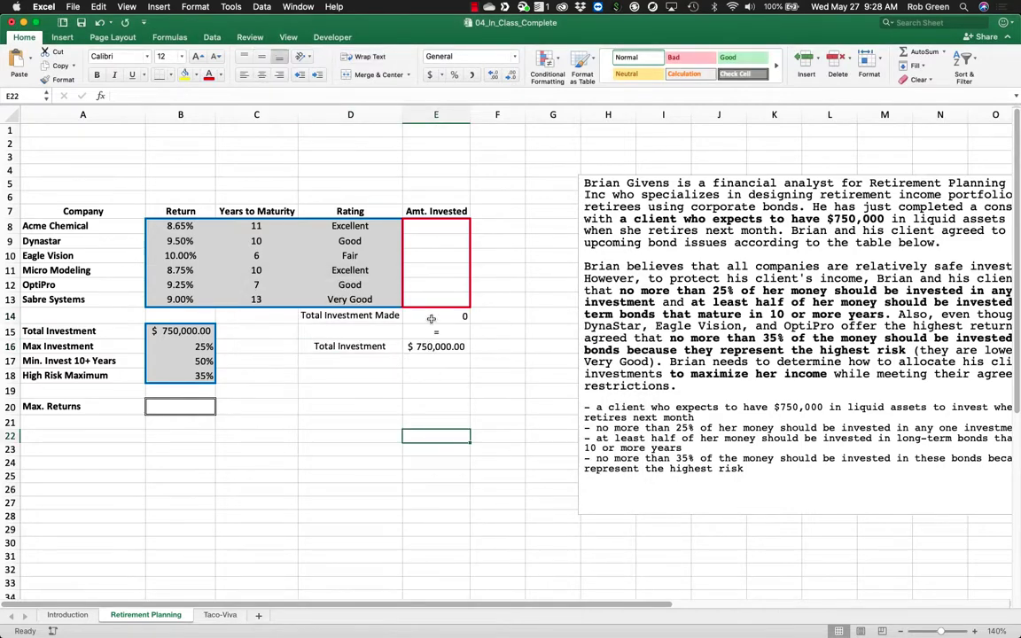
Center cells E14:E16 and apply the dollar accounting format to E8:E14.
left_click_drag(436, 315, 436, 345)
left_click(261, 76)
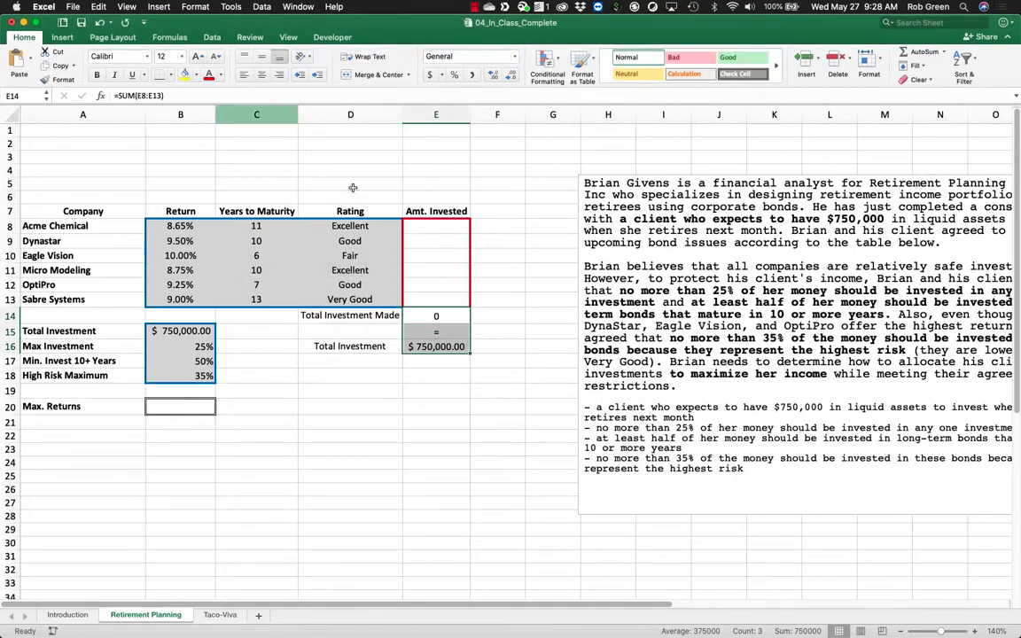
left_click(441, 284)
left_click_drag(449, 221, 441, 315)
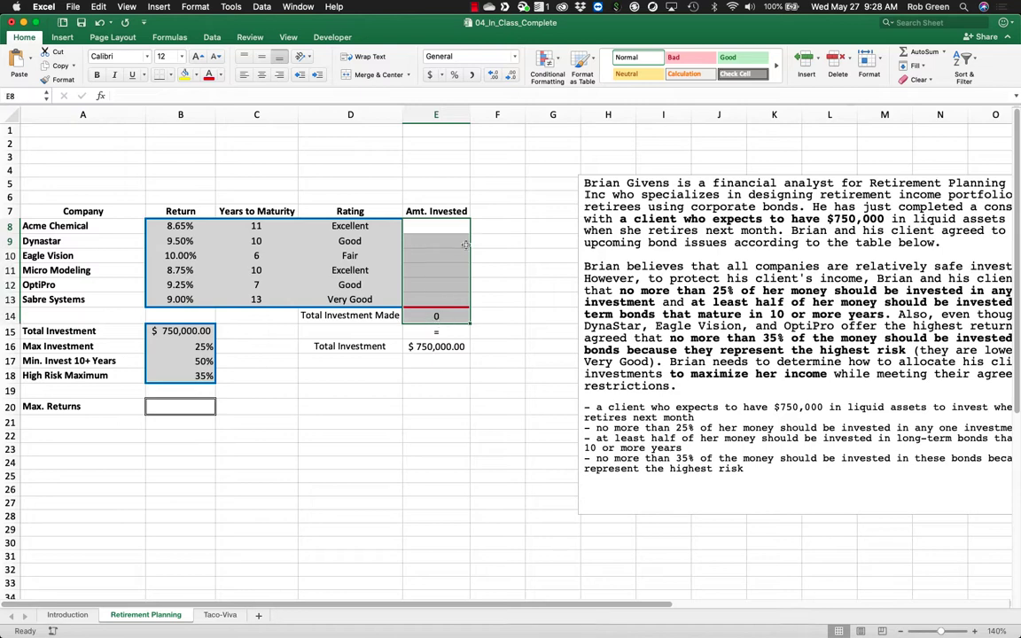
left_click(430, 74)
left_click(497, 299)
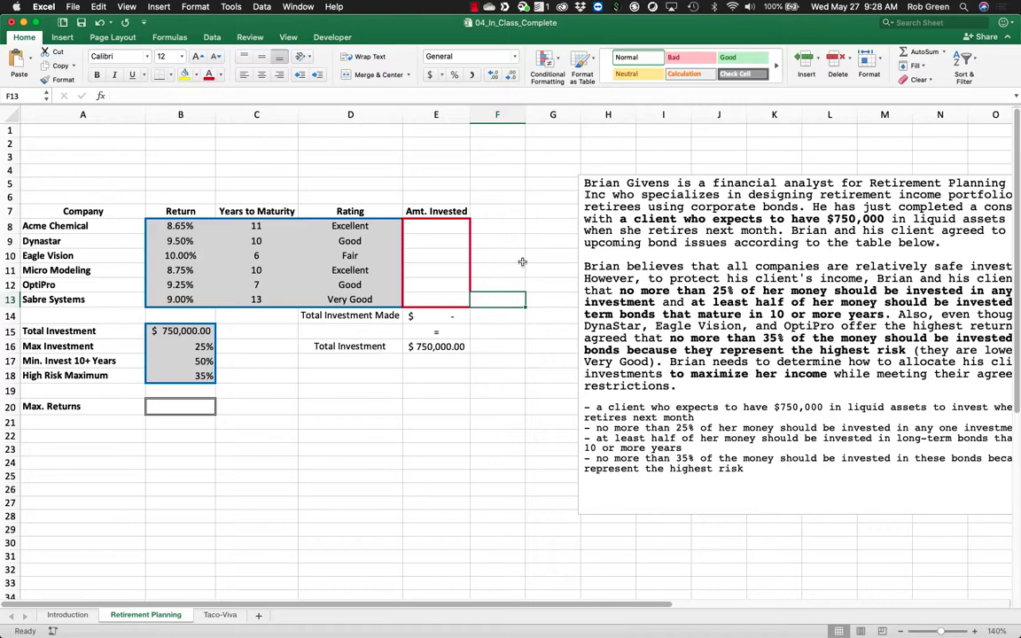
Review the 25% per-investment restriction in the notes text box and move the box below the tables, starting around C20.
left_click(606, 207)
left_click_drag(623, 174, 500, 160)
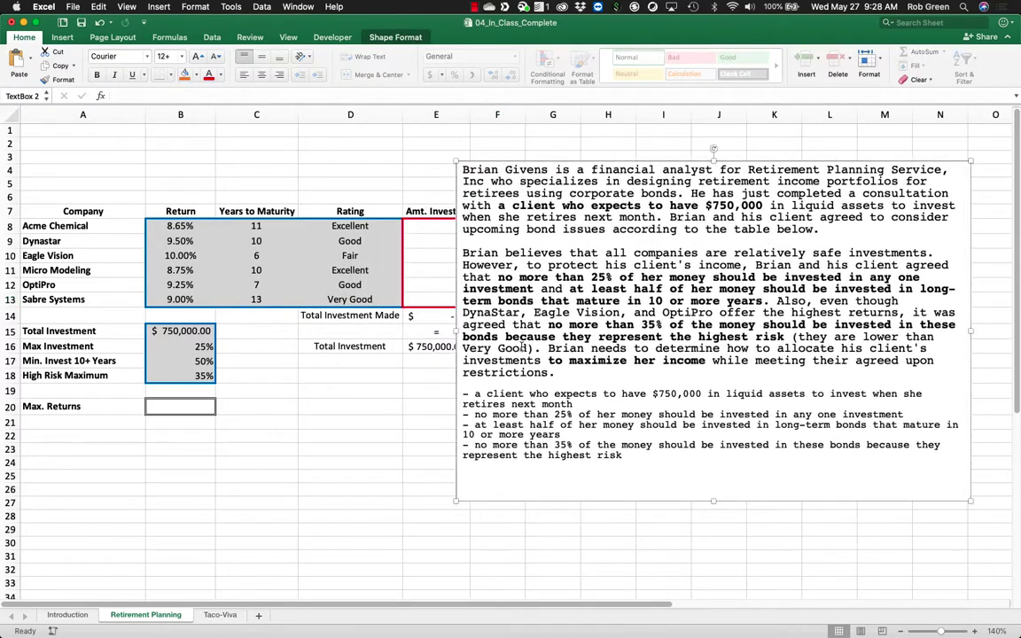
left_click_drag(476, 414, 902, 414)
left_click(771, 206)
left_click_drag(762, 162, 527, 403)
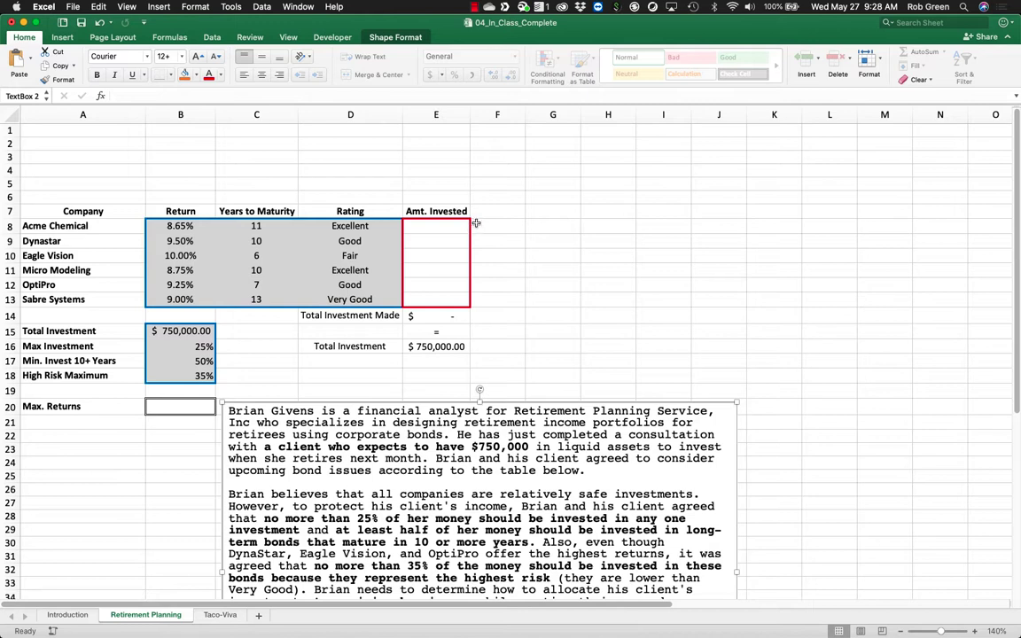
Add the heading "Max. Invested" in G7 and widen column G to fit it.
left_click(541, 212)
type("Max. In")
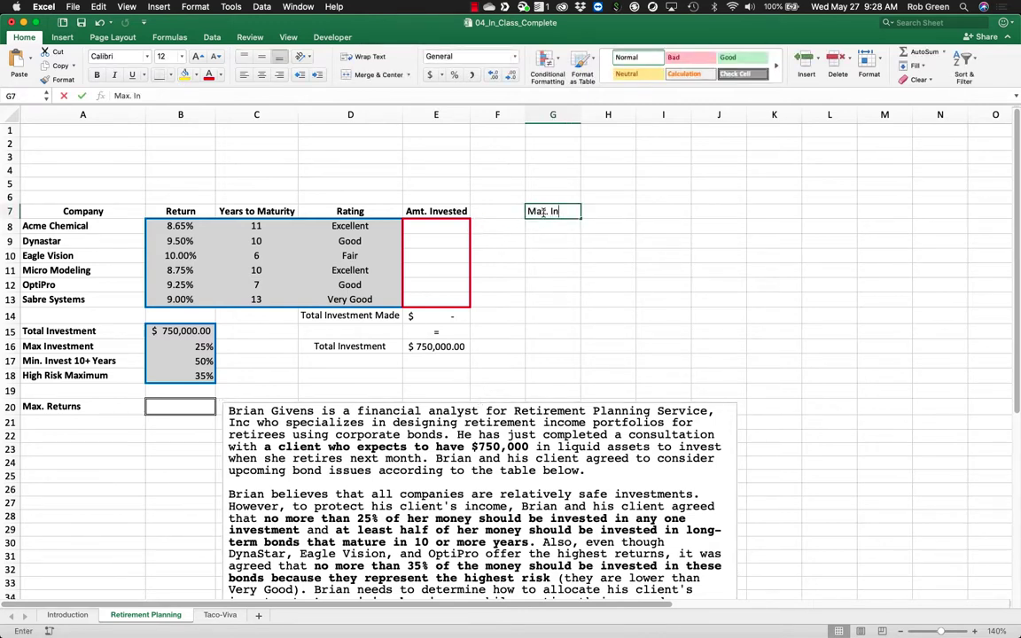
type("vested")
key("Return")
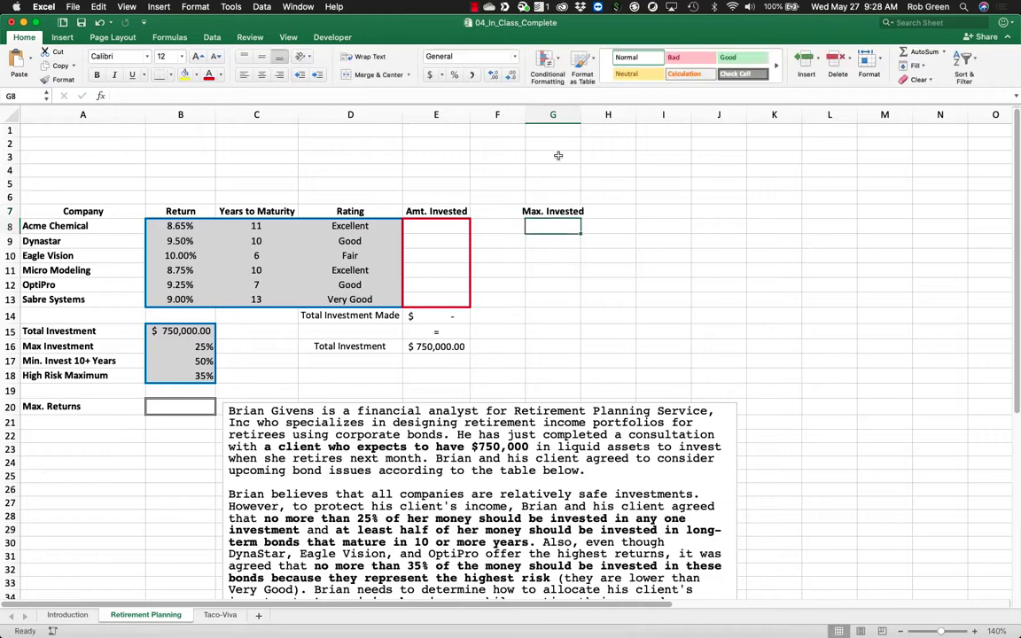
left_click_drag(583, 116, 594, 116)
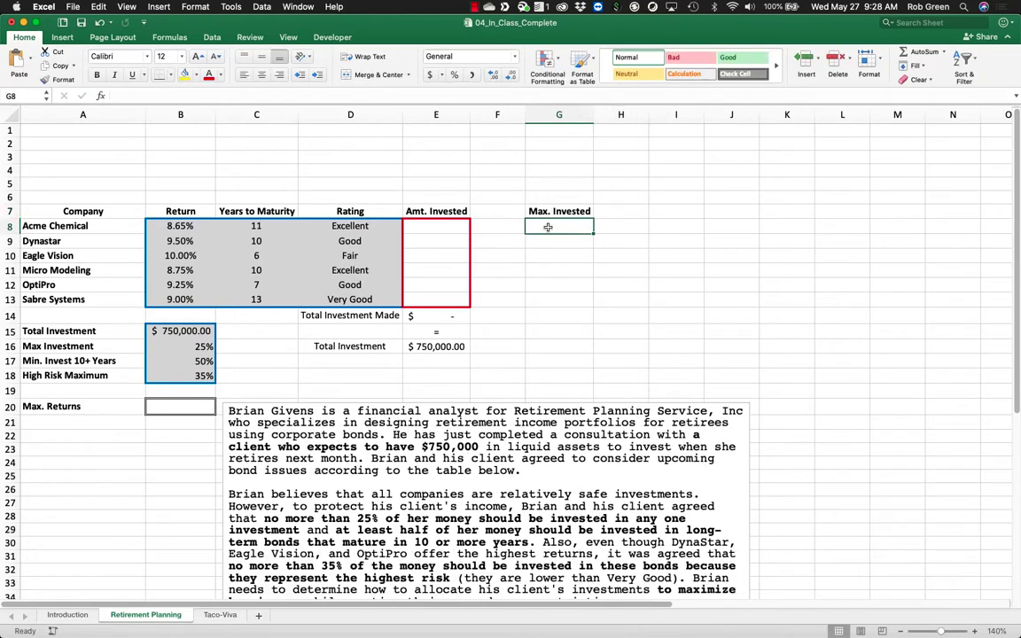
Calculate the maximum per investment in G8 with =$B$16*$B$15 and fill the formula down to G13.
type("=")
left_click(161, 346)
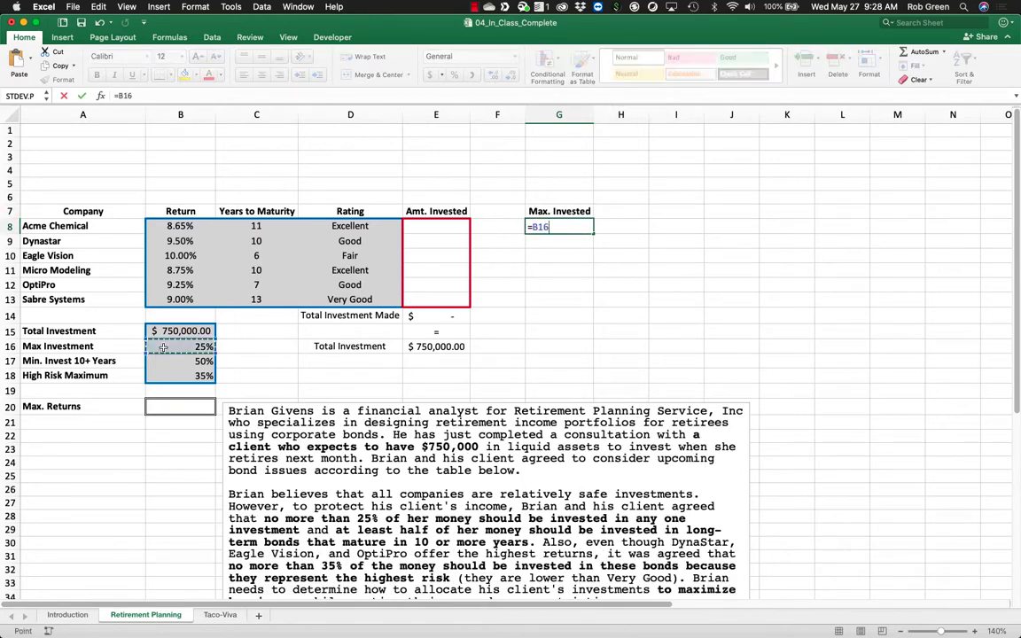
type("*")
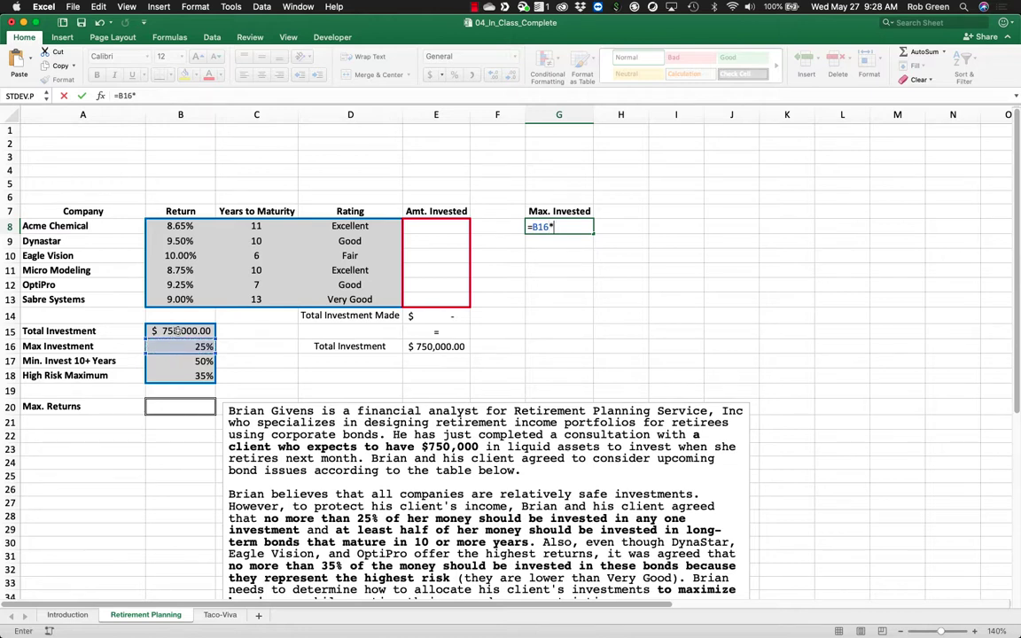
left_click(178, 331)
key("F4")
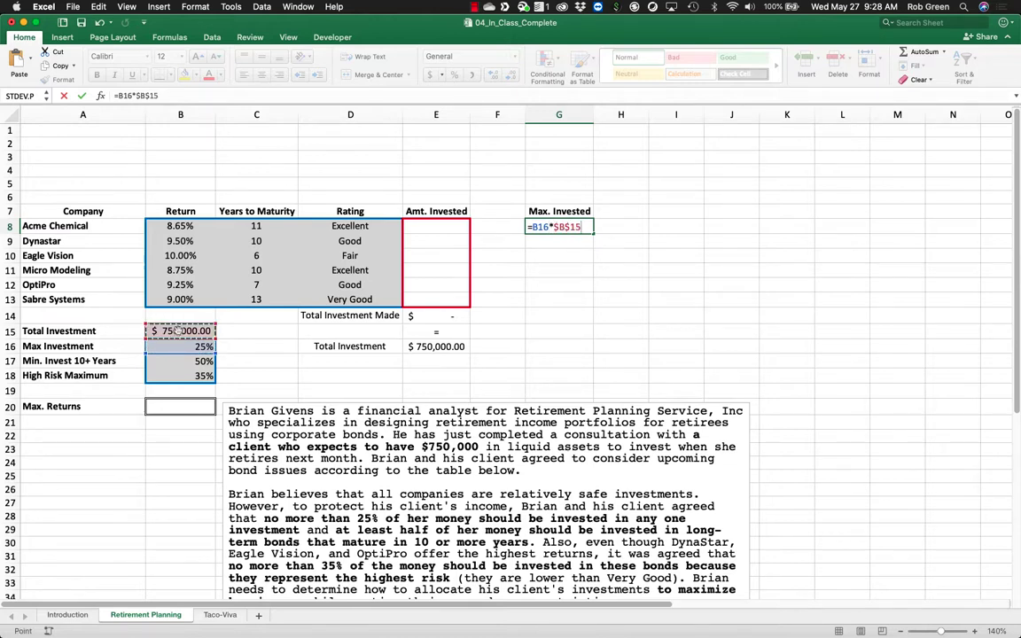
left_click(539, 228)
key("F4")
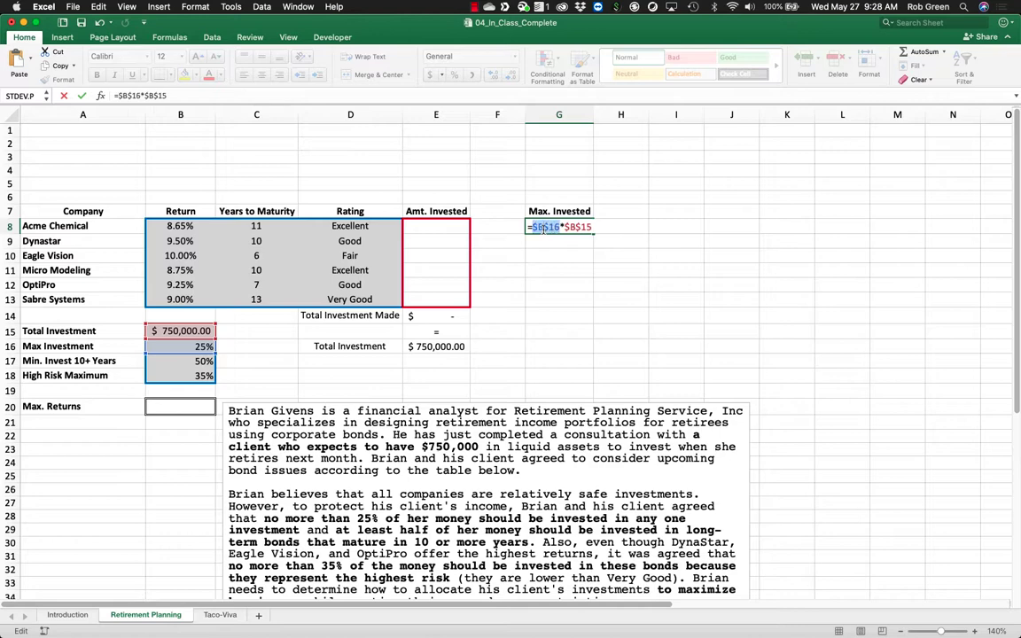
key("ctrl+Return")
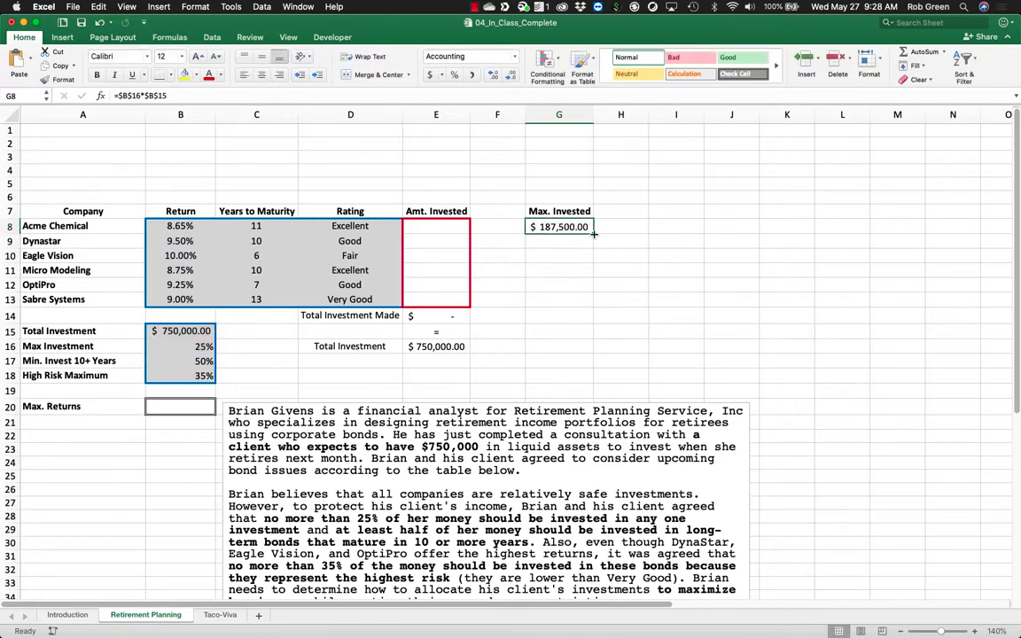
left_click_drag(592, 233, 590, 310)
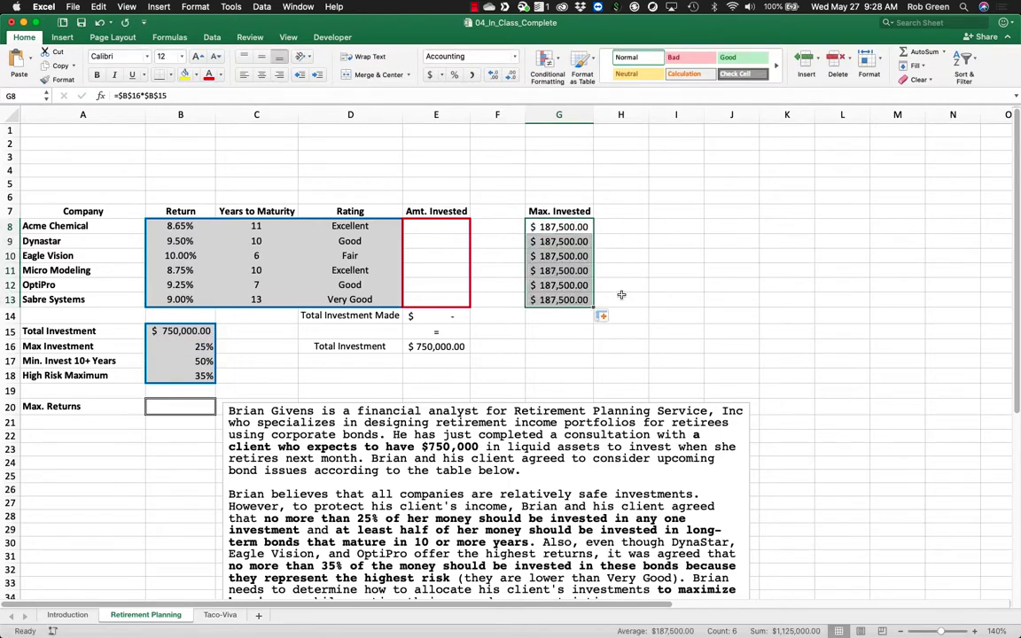
Format the maximum-invested cells G8:G13 with a grey fill and a thick blue outline border.
right_click(582, 241)
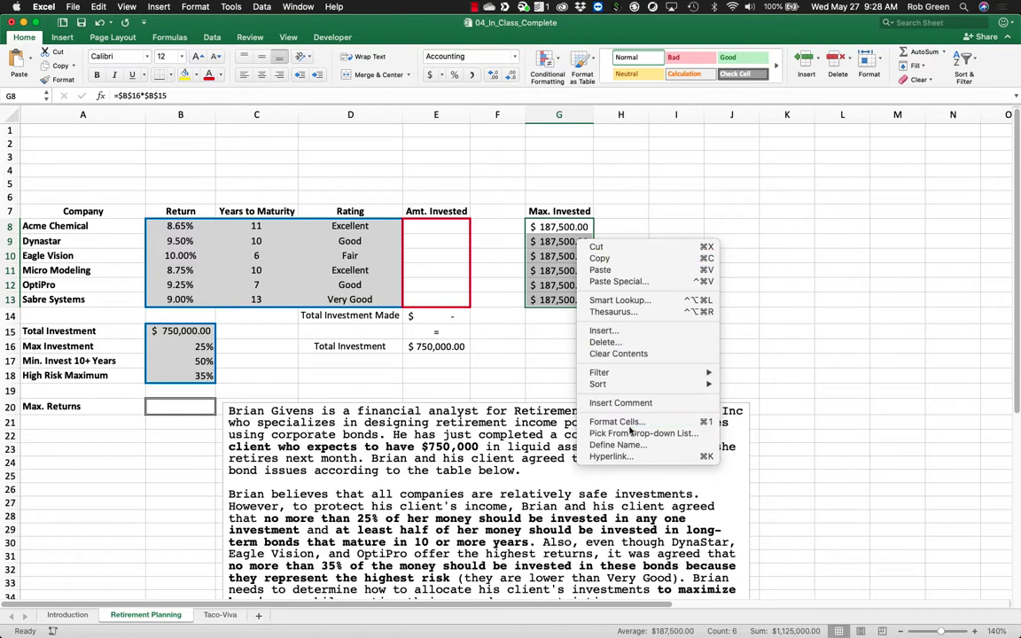
key("Escape")
key("super+1")
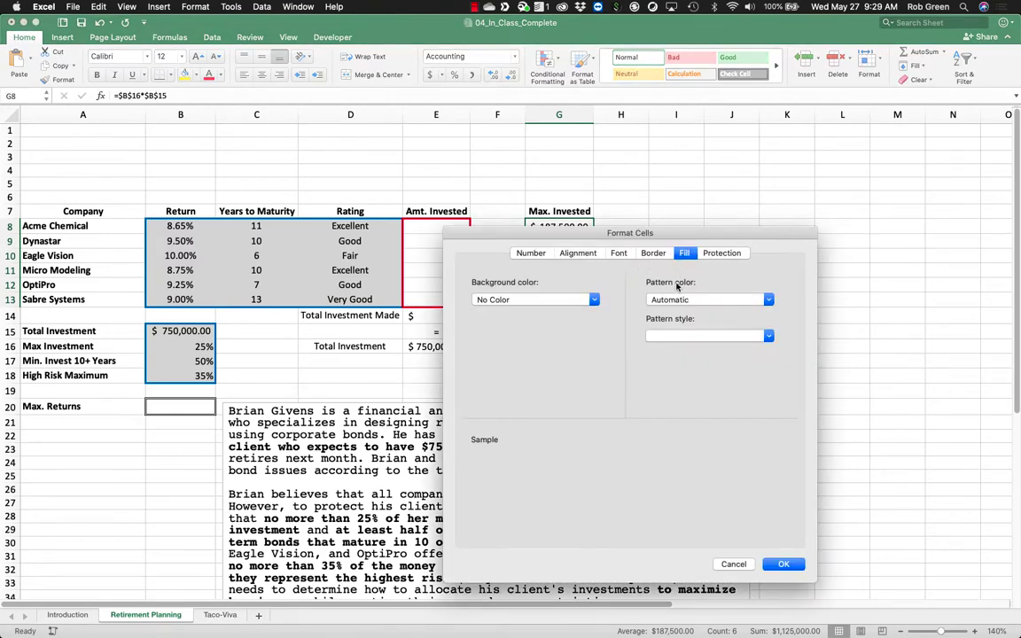
left_click(592, 299)
left_click(482, 391)
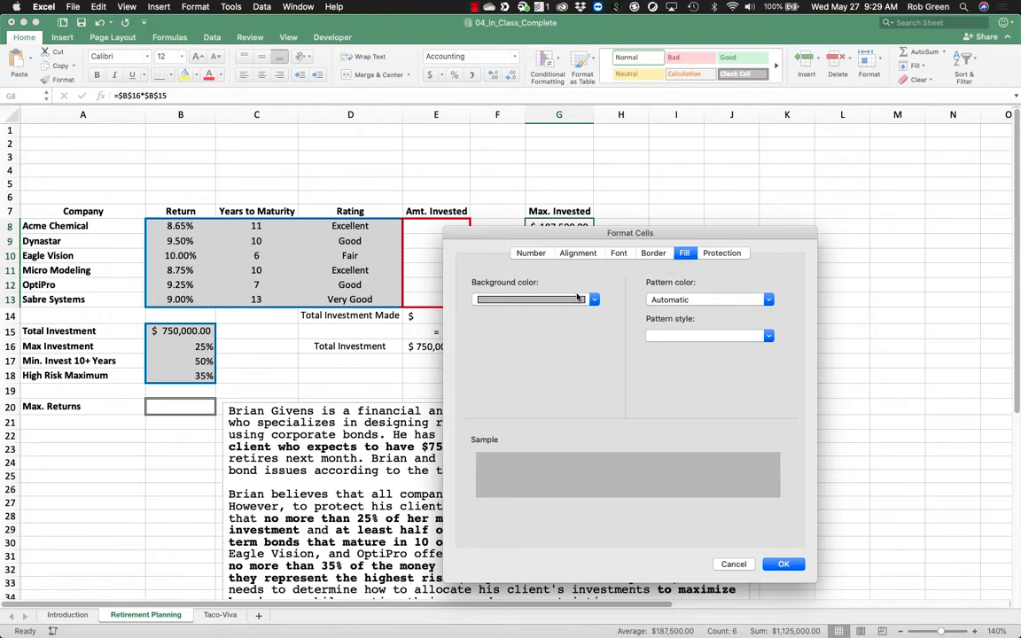
left_click(653, 254)
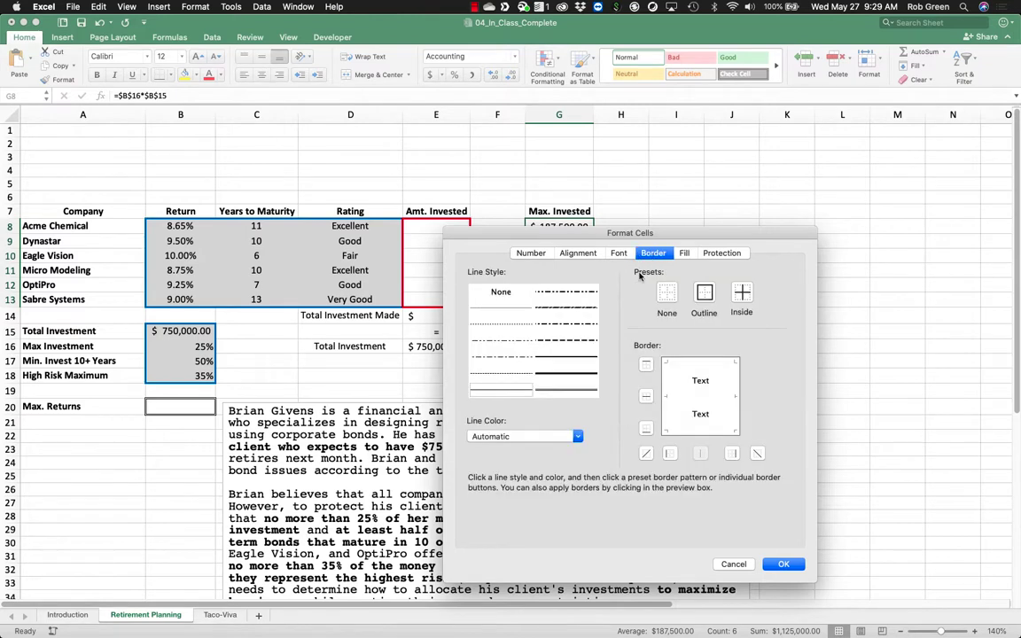
left_click(590, 375)
left_click(571, 435)
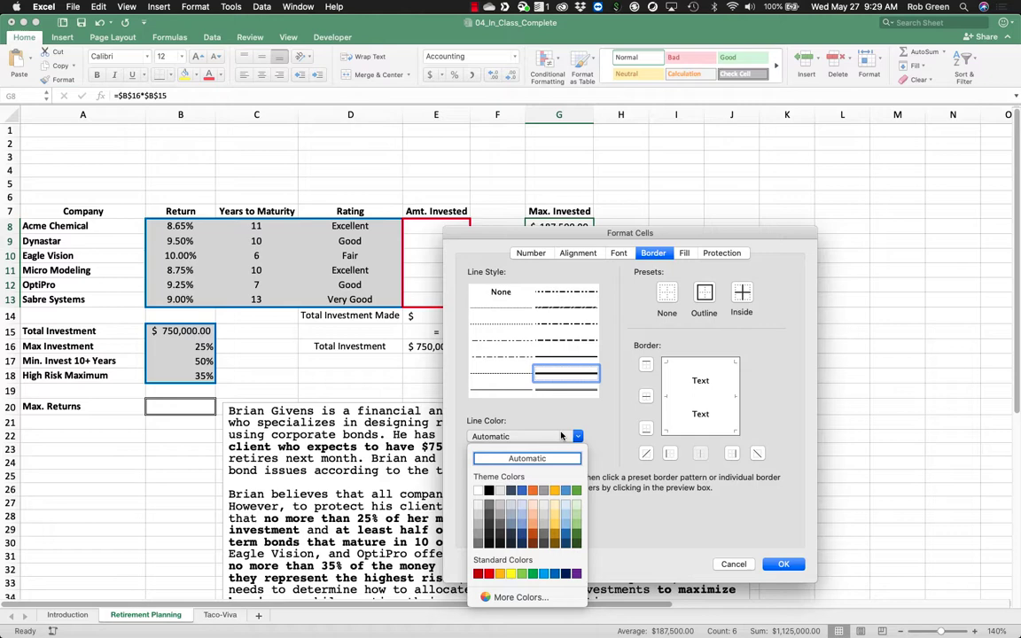
left_click(554, 575)
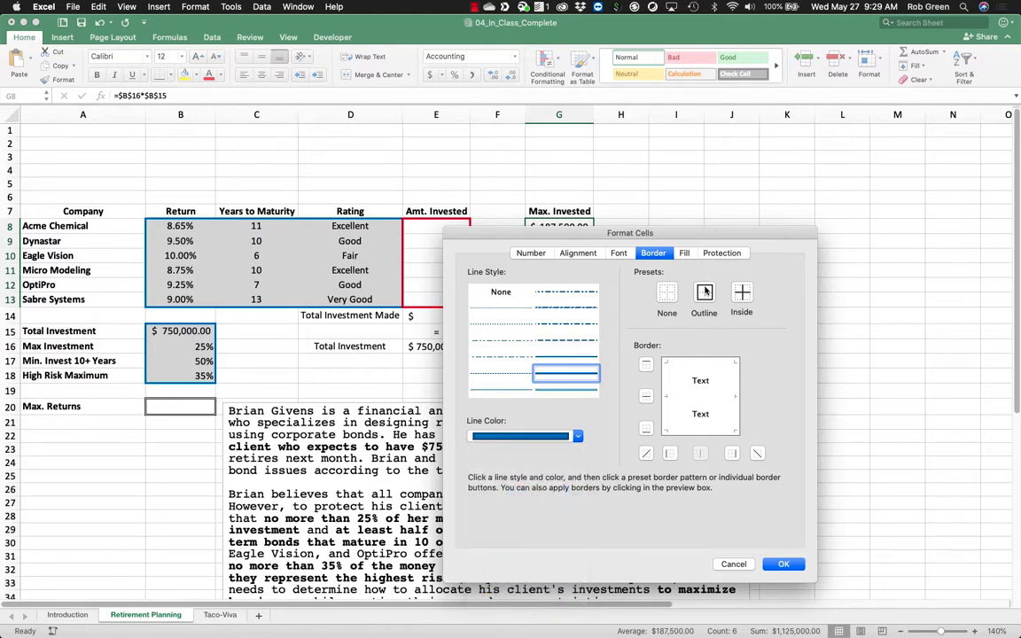
left_click(703, 292)
left_click(783, 565)
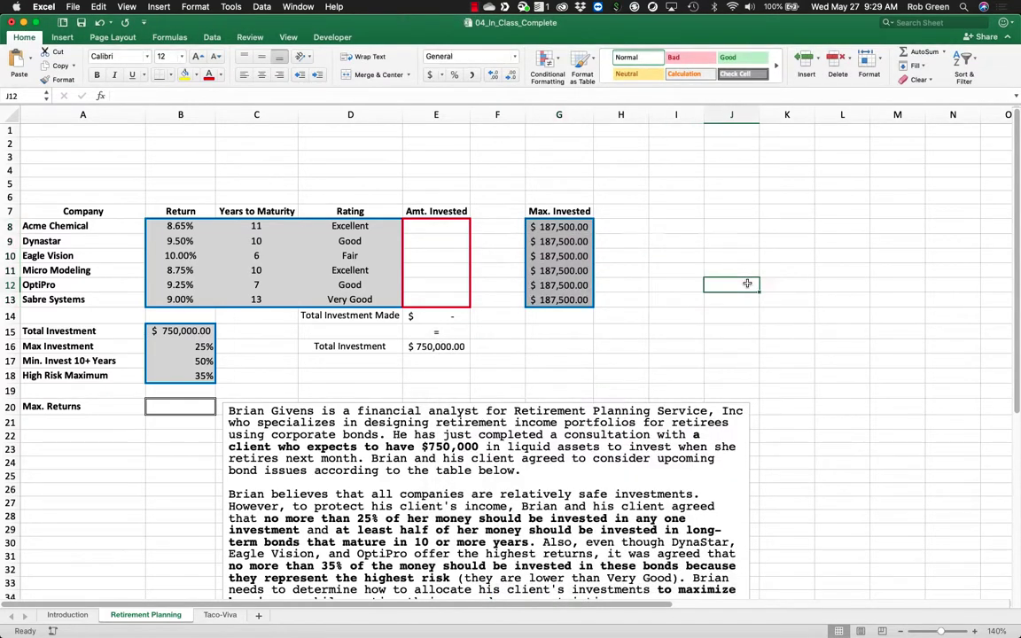
Change the fill of G8:G13 to a lighter grey that matches the other input cells.
left_click_drag(536, 227, 577, 295)
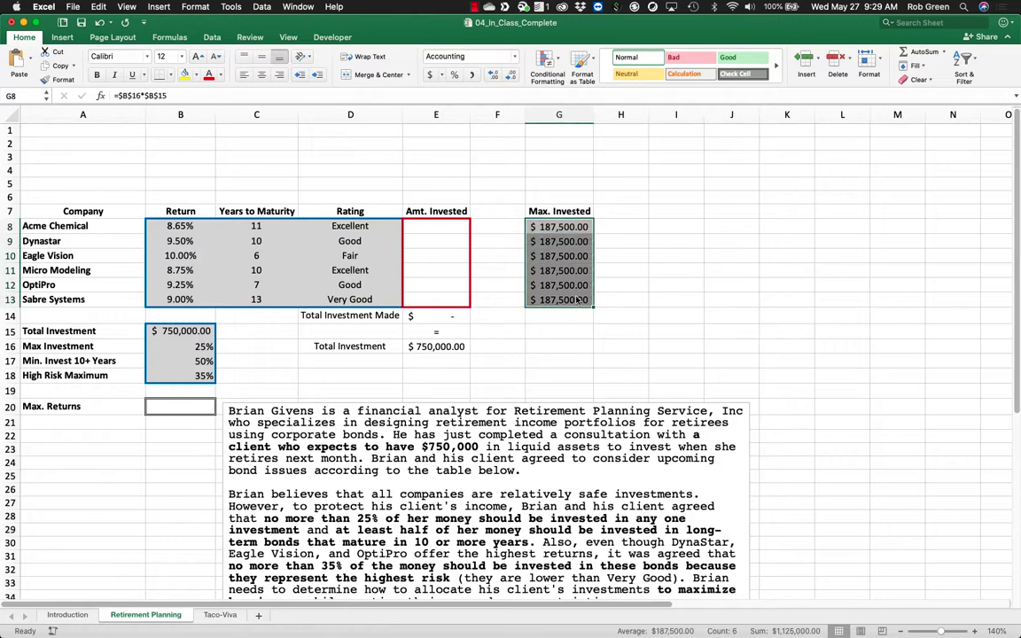
right_click(577, 297)
left_click(638, 476)
left_click(727, 258)
left_click(637, 306)
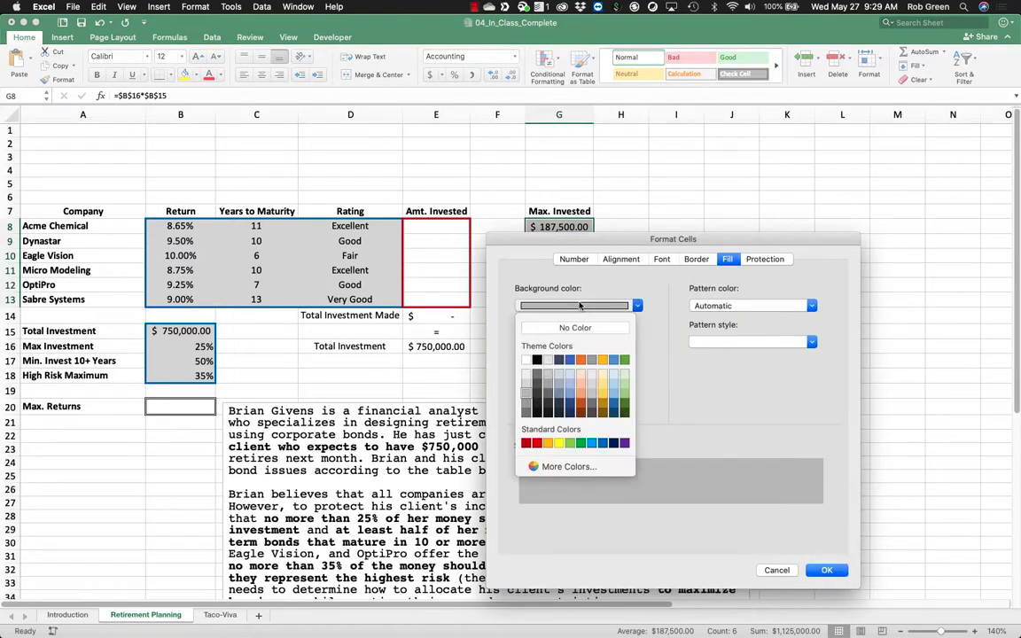
left_click(527, 390)
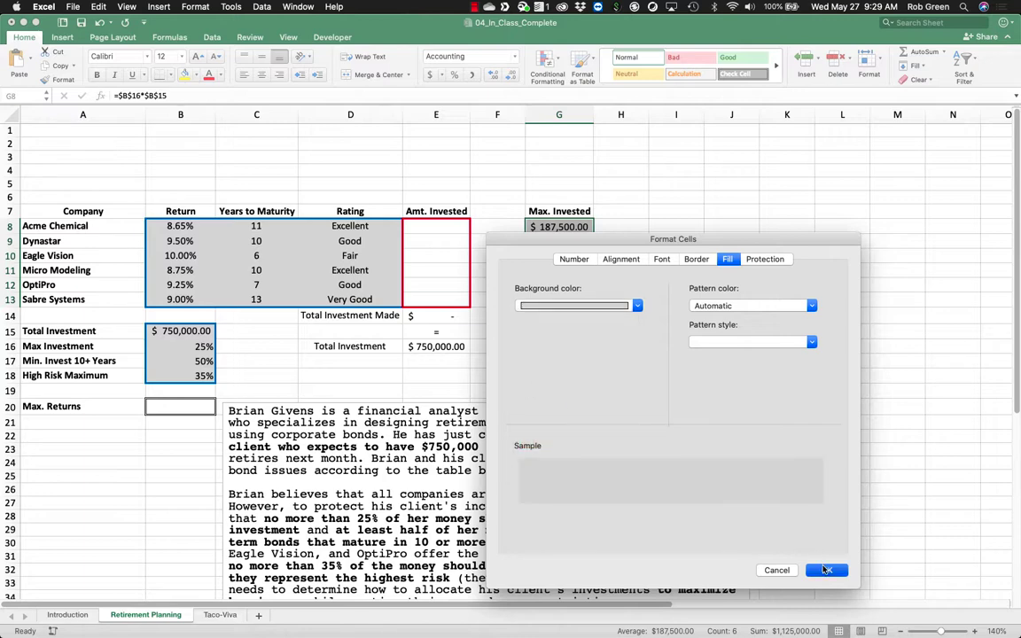
key("Return")
left_click(736, 385)
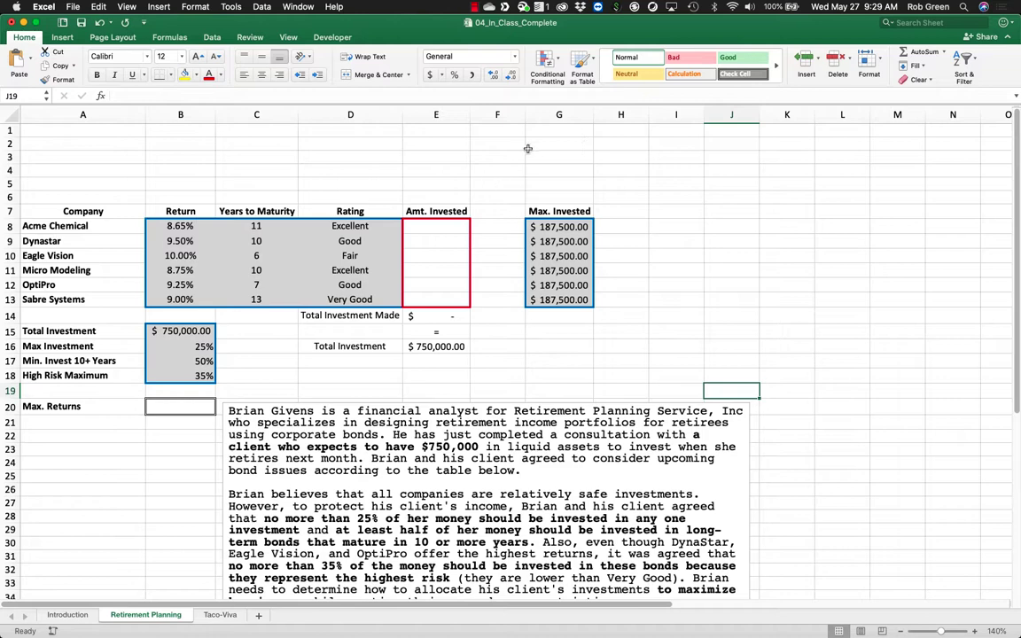
Enter "<=" in F8:F13, fit column F to its content, and leave F14:F18 empty.
left_click(512, 225)
type("<")
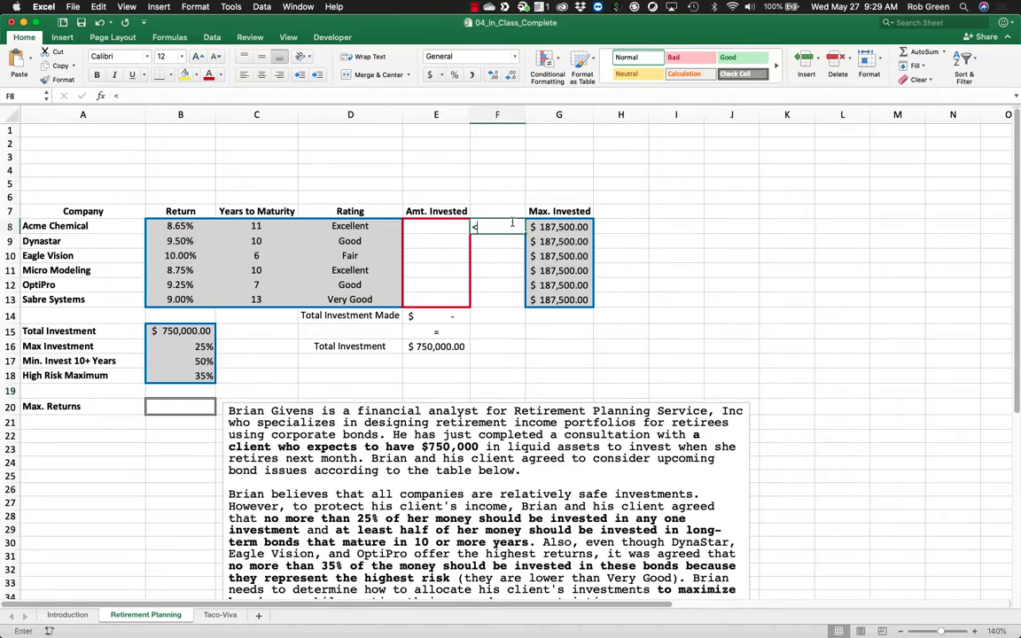
type("=")
left_click_drag(524, 233, 521, 376)
double_click(525, 115)
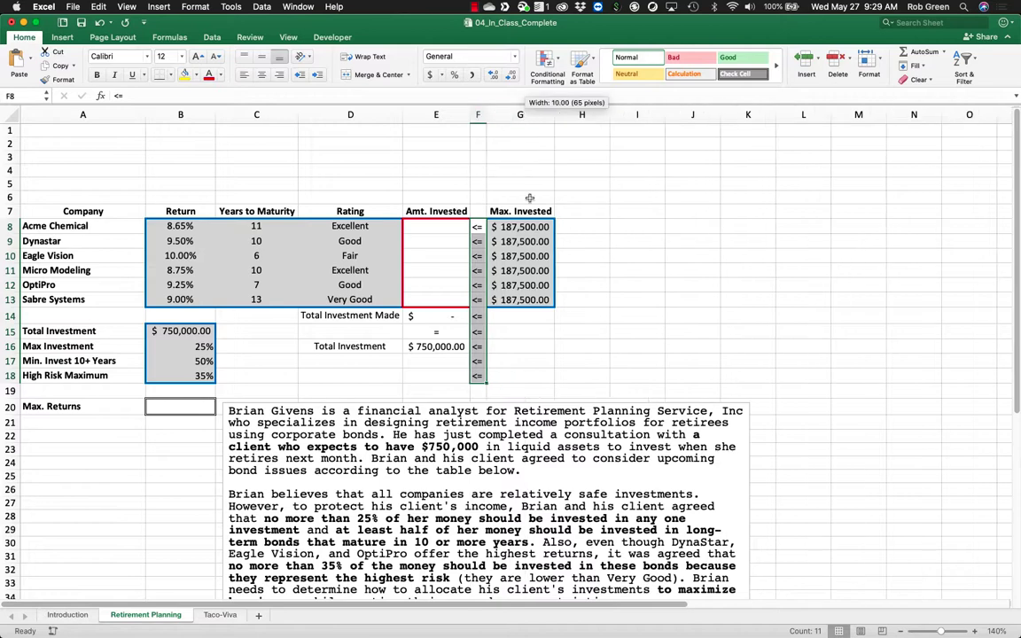
left_click_drag(477, 317, 478, 377)
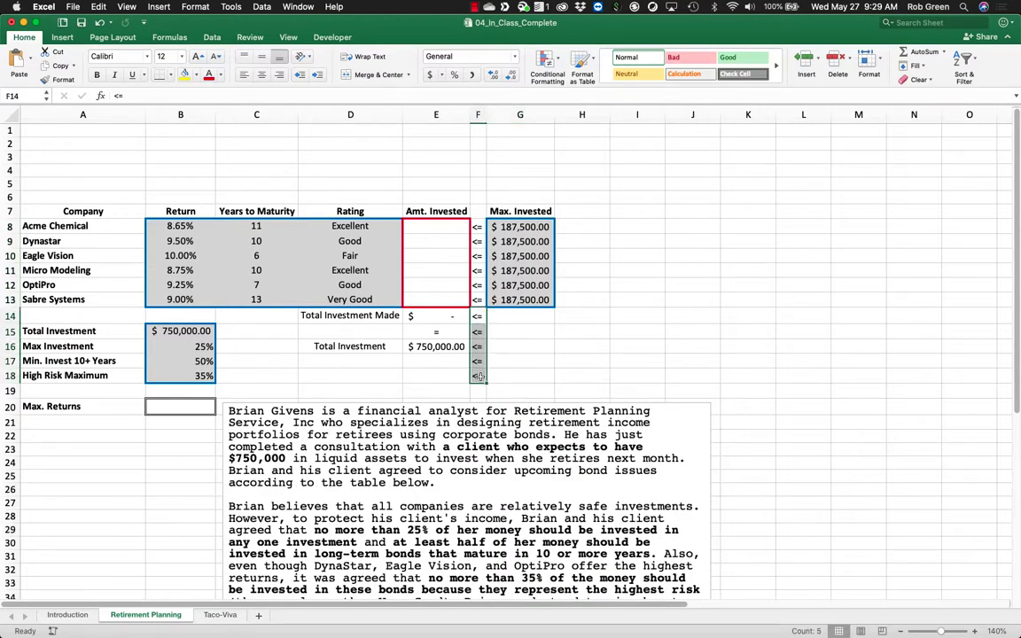
key("Delete")
Make the labels in D14 and D16 bold with wrapped text and widen column D to fit them.
scroll(519, 346, "down", 1)
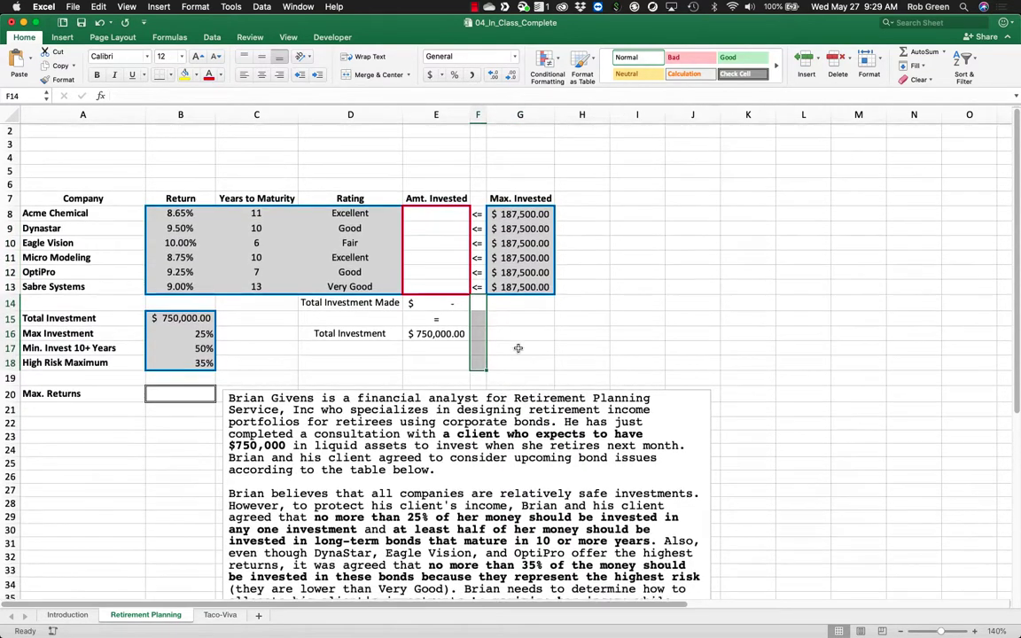
scroll(519, 348, "down", 2)
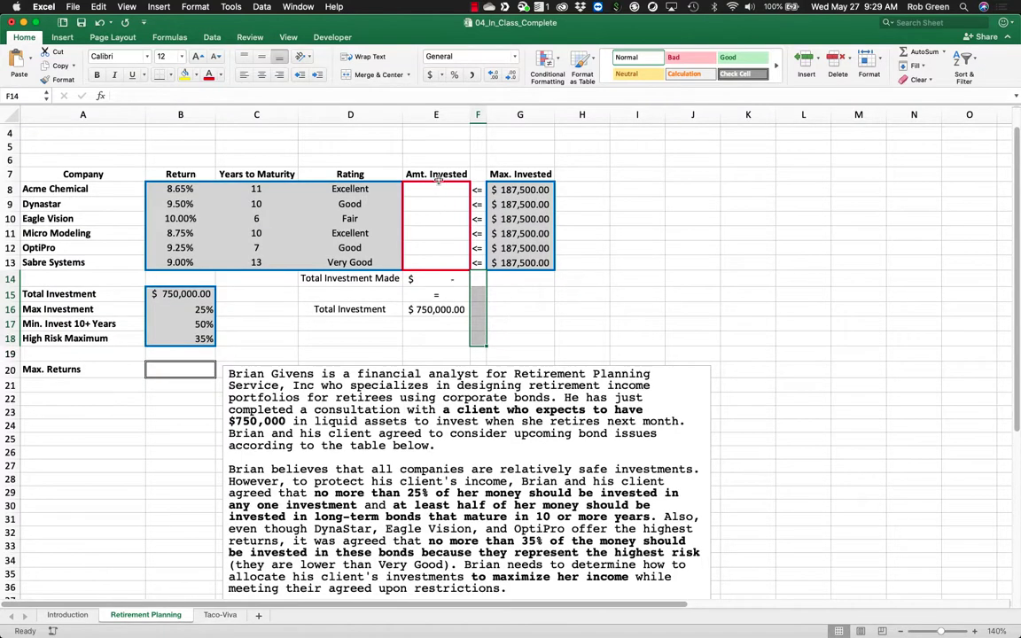
left_click_drag(437, 178, 395, 280)
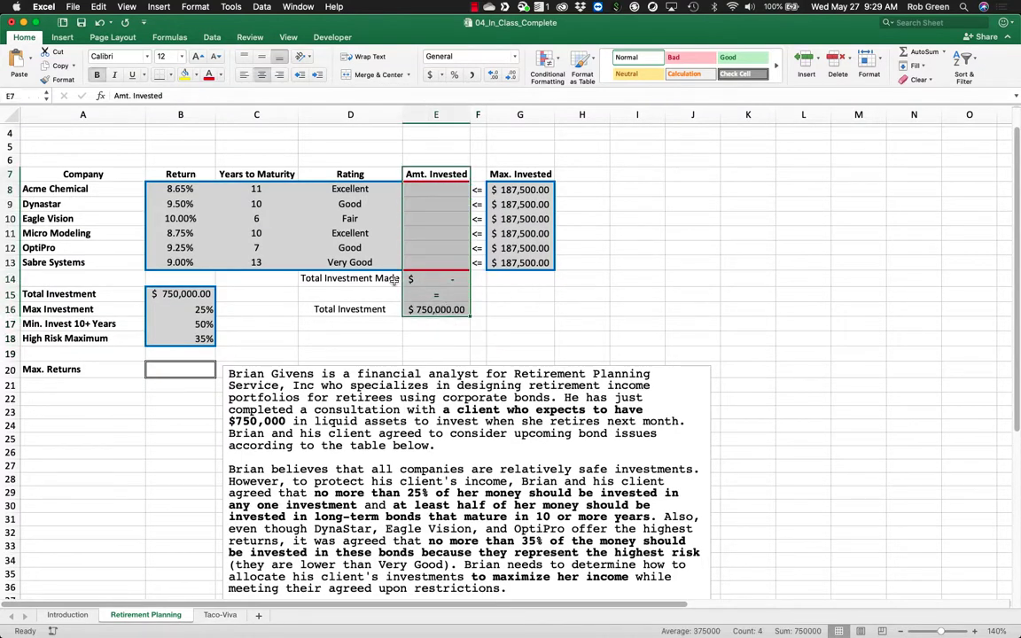
left_click(381, 275)
left_click(369, 56)
left_click(350, 309)
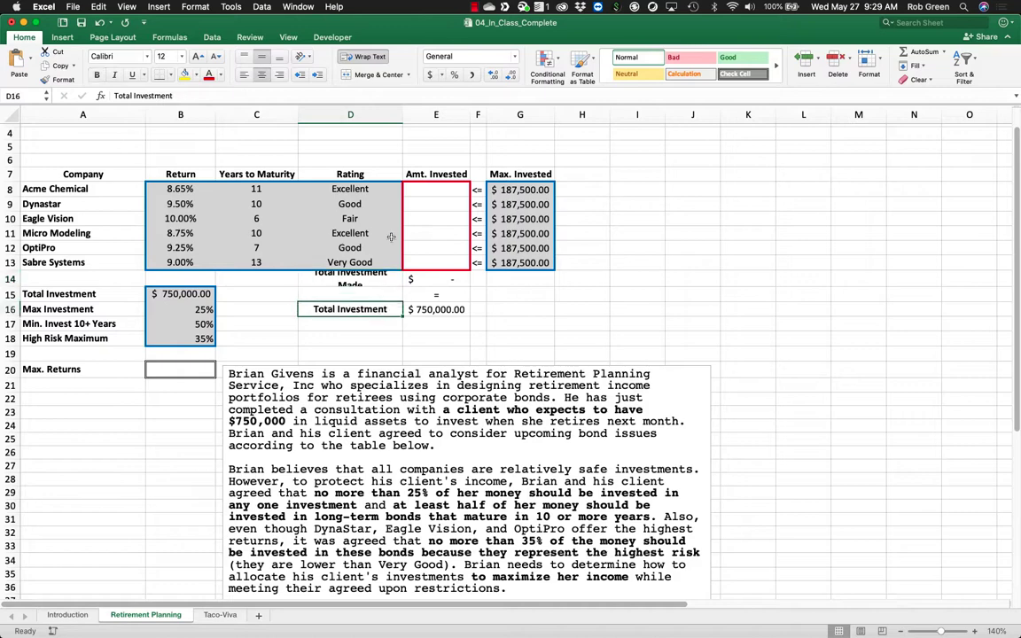
left_click_drag(397, 112, 409, 113)
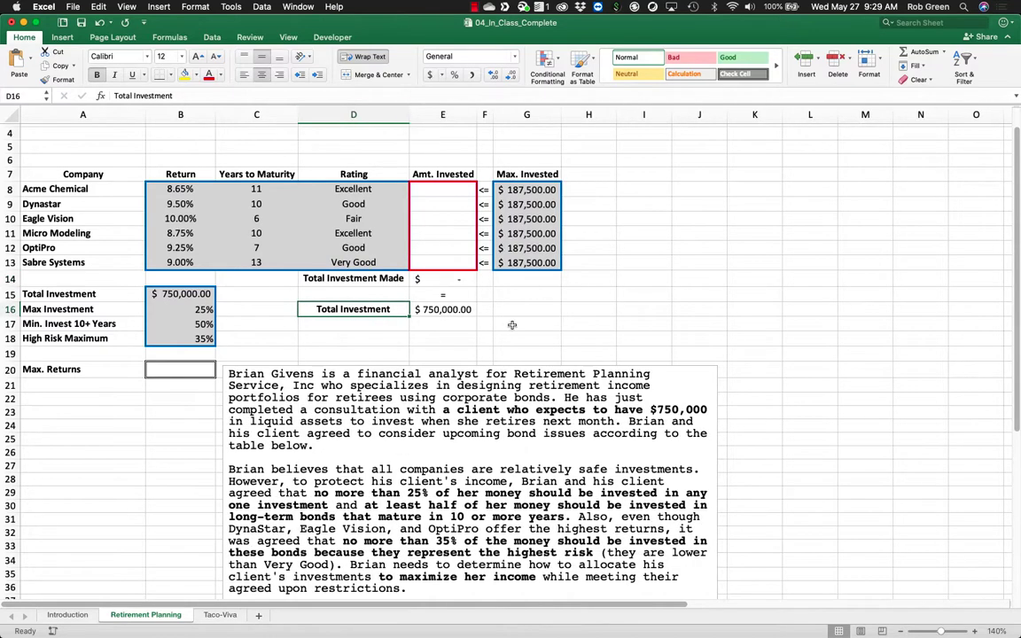
left_click(527, 323)
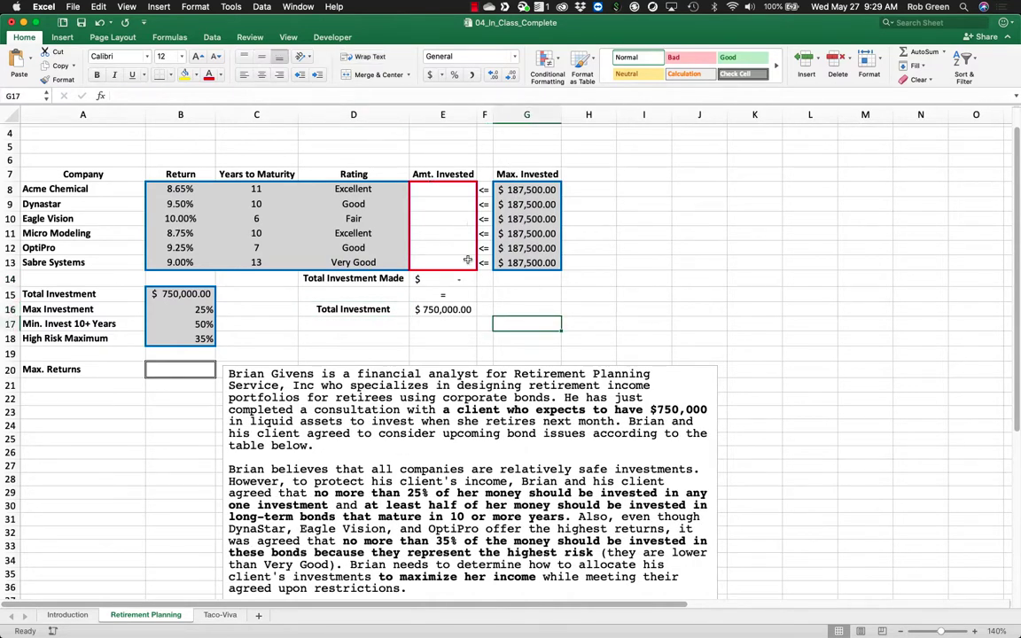
Enter the stacked heading "Matures in", 10 and "or more years" in I5:I7 for the long-term bond requirement from the notes.
scroll(432, 435, "down", 5)
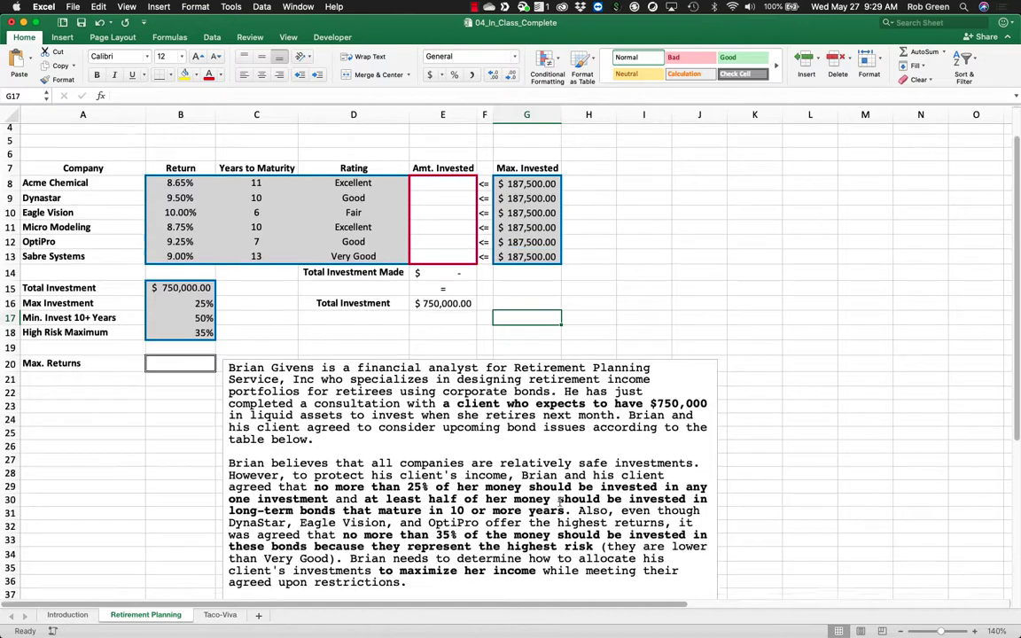
scroll(342, 461, "down", 3)
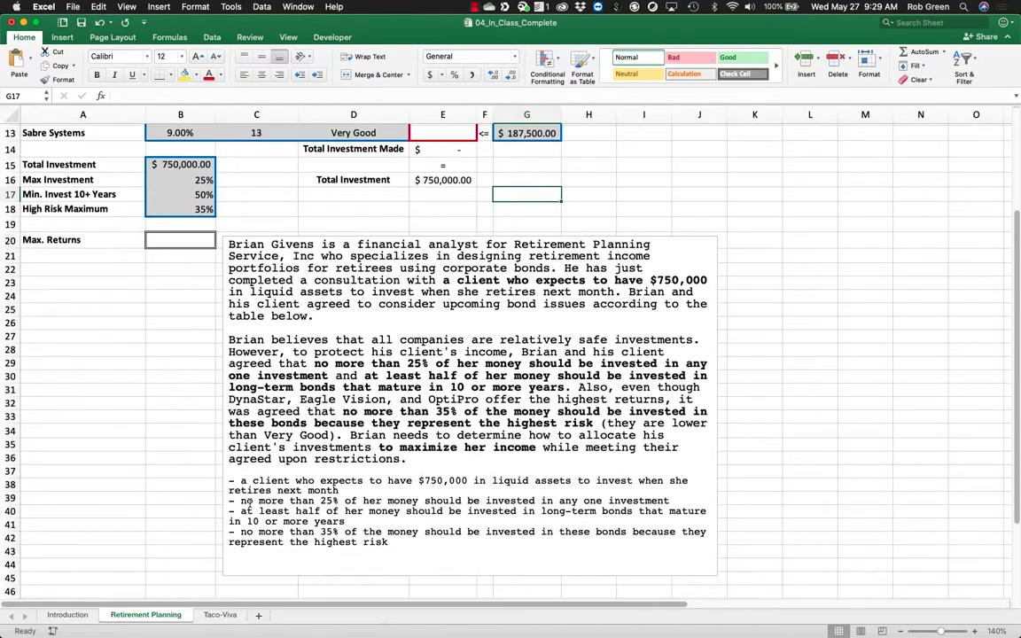
left_click_drag(229, 511, 696, 523)
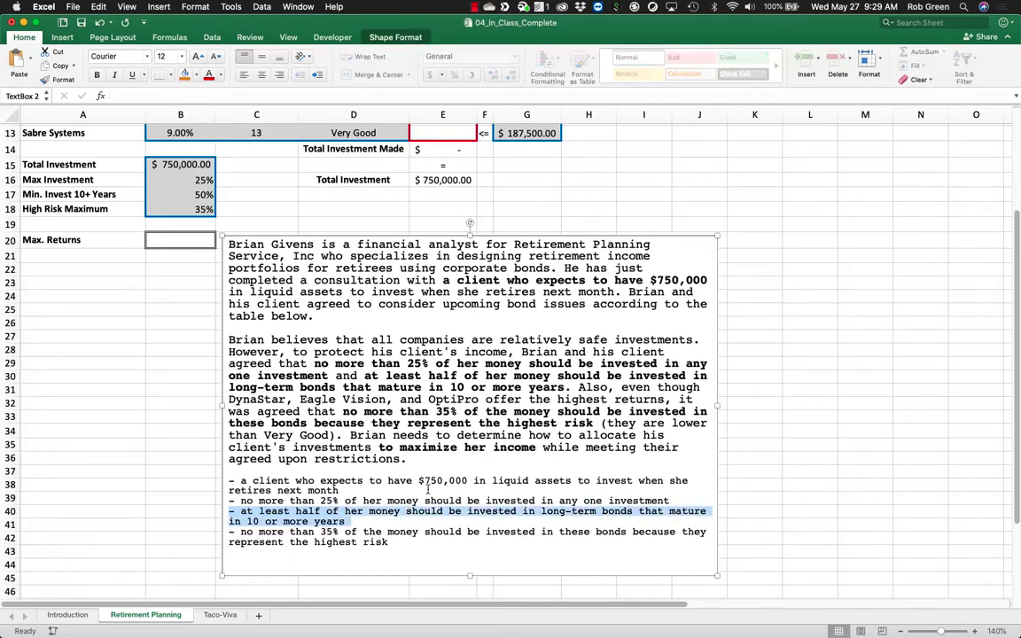
scroll(427, 489, "up", 10)
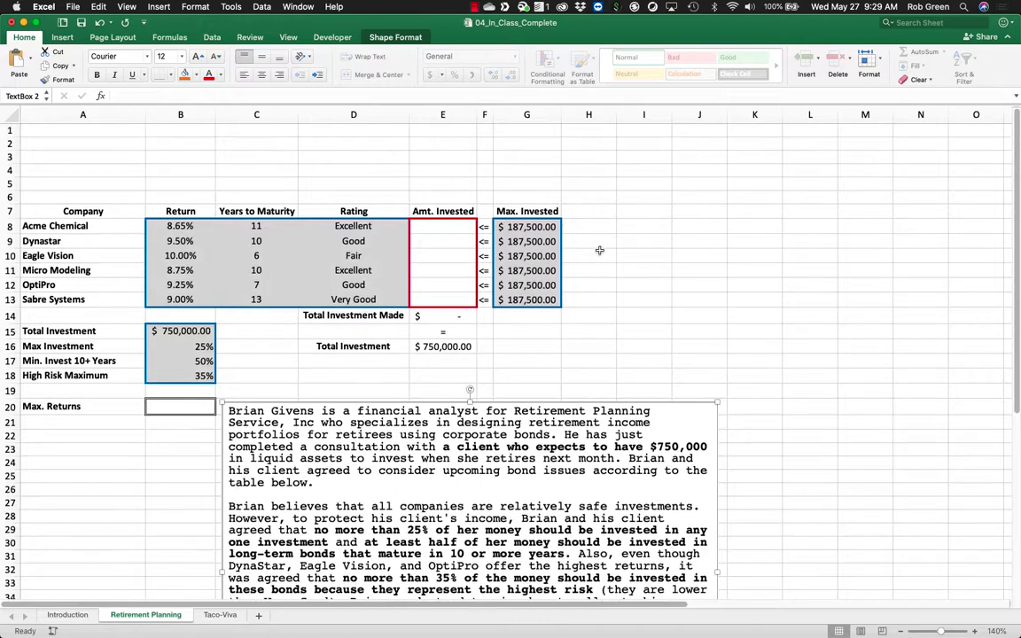
left_click(639, 199)
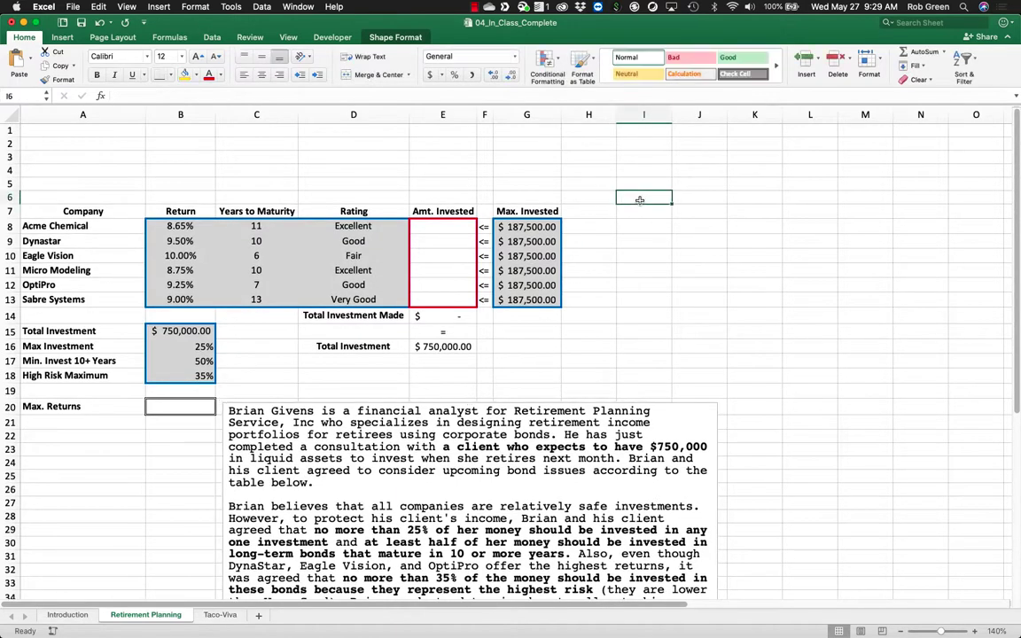
key("Up")
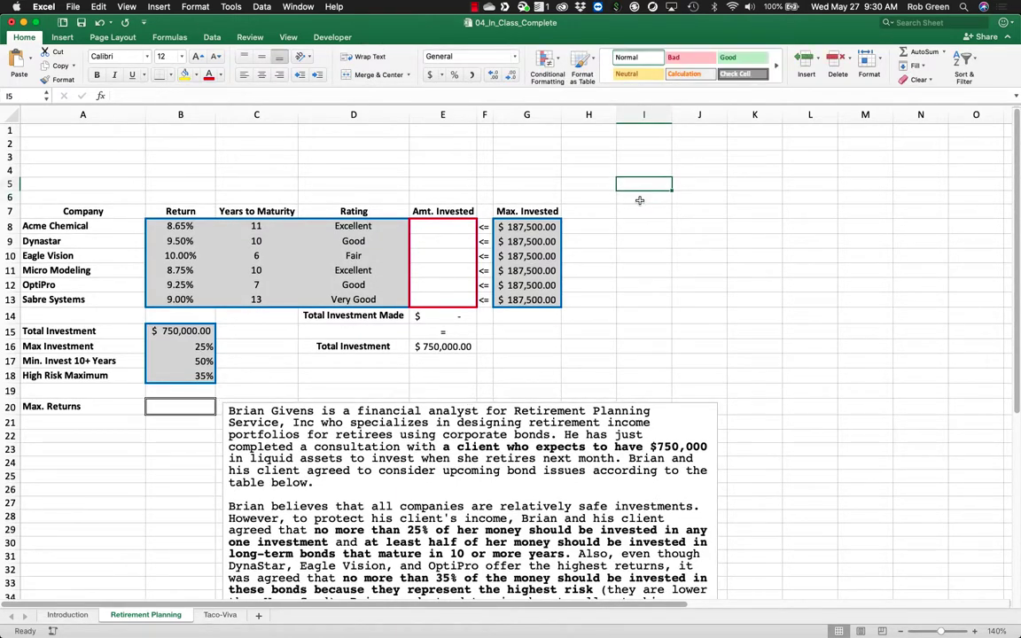
type("Matures in")
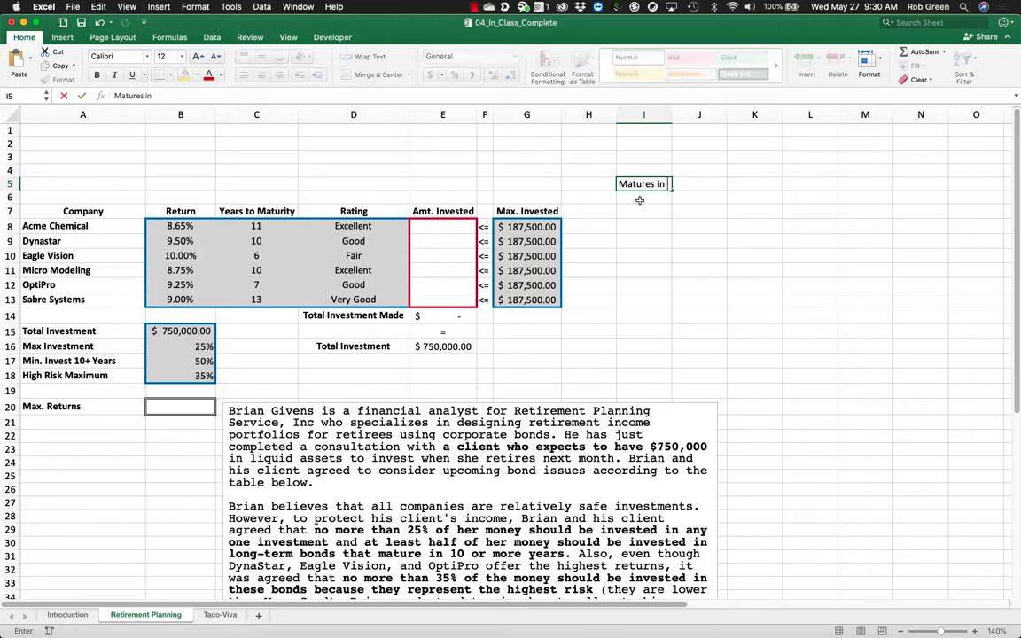
key("Return")
type("10")
key("Return")
type("or m")
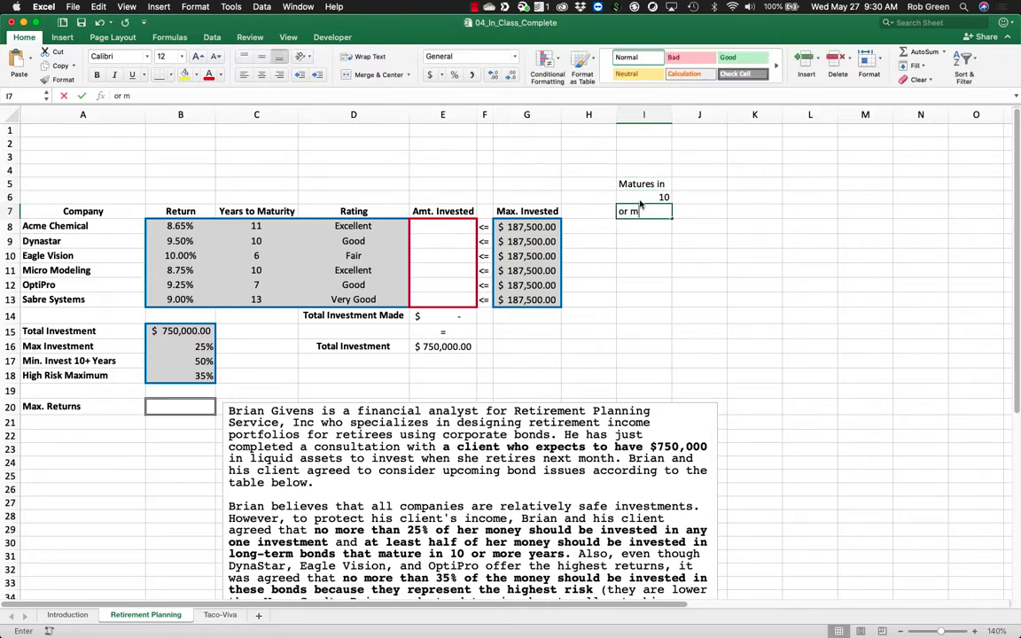
type("ore years")
key("Return")
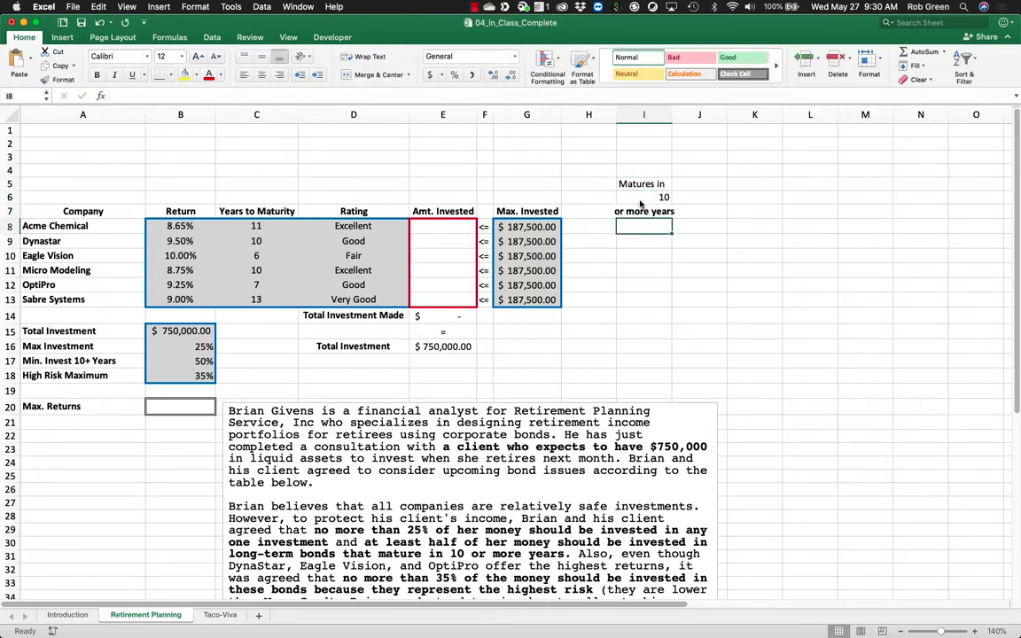
Widen column I and make the heading cells I5:I7 centered and bold.
left_click_drag(672, 114, 682, 115)
left_click_drag(631, 185, 648, 210)
left_click(261, 74)
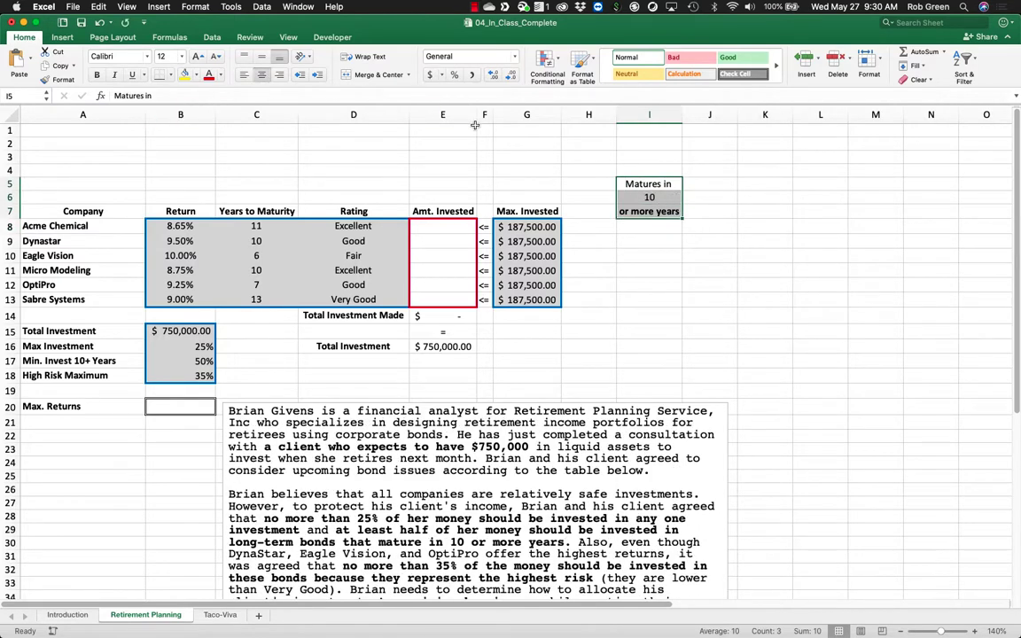
left_click(96, 74)
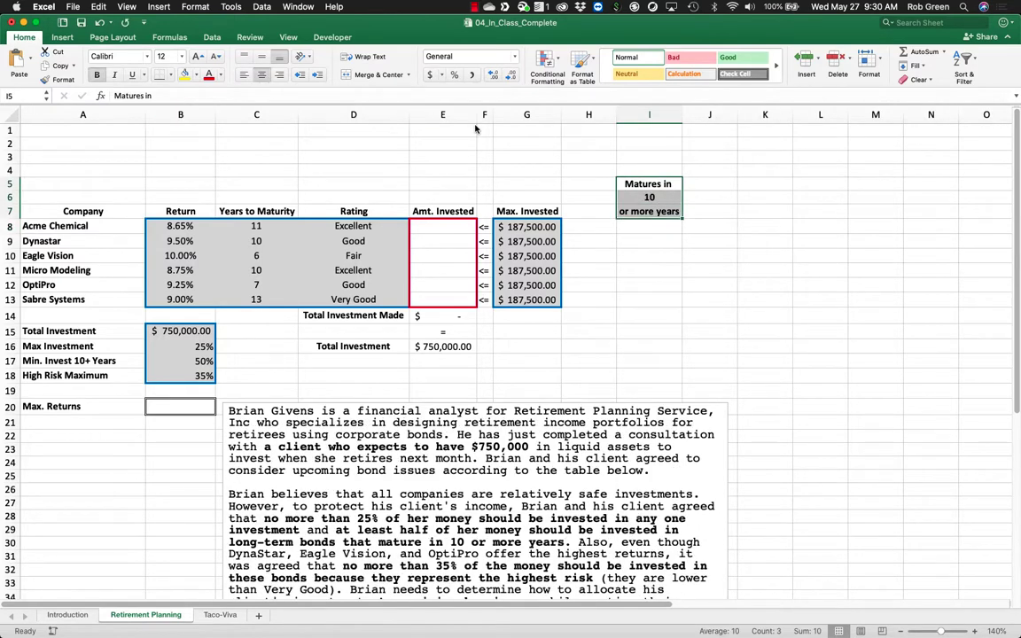
Enter the maturity flags 1, 1, 0, 1, 0 and 1 in I8:I13, using 1 for bonds maturing in 10 or more years.
left_click(662, 225)
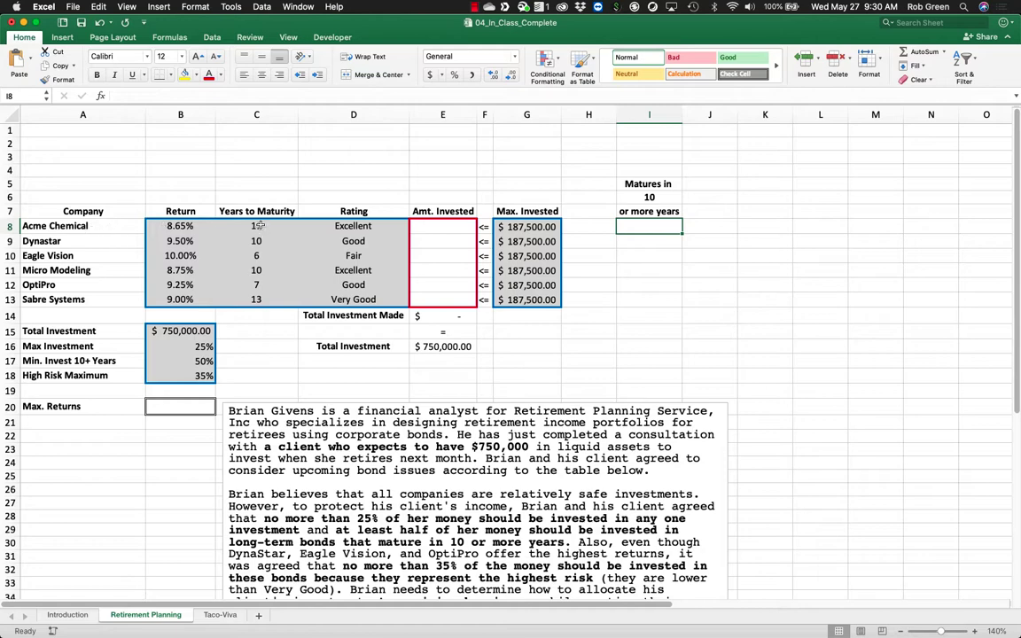
left_click_drag(258, 225, 256, 299)
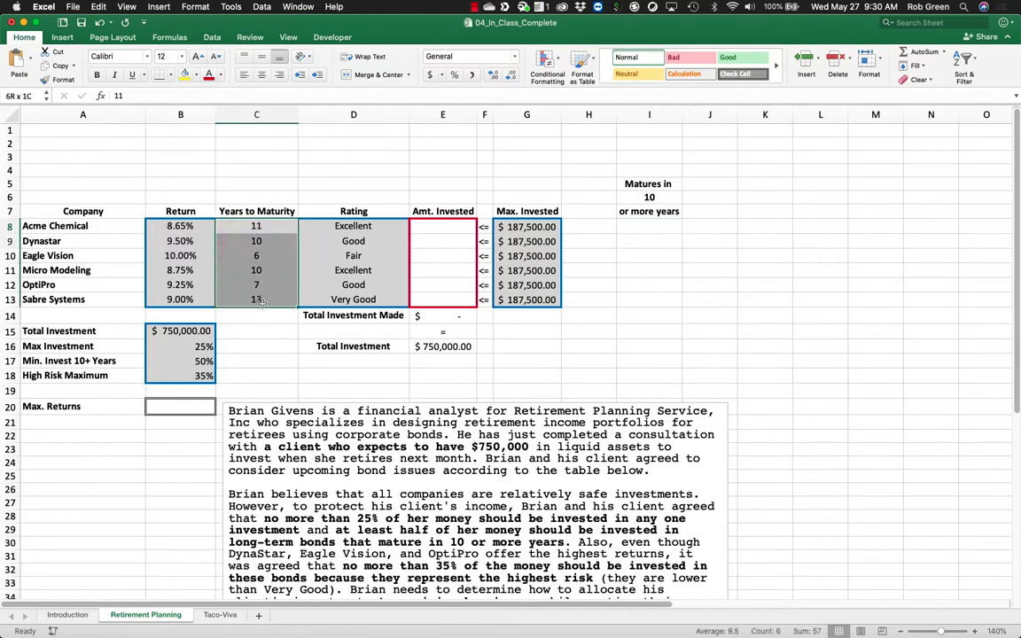
left_click(637, 225)
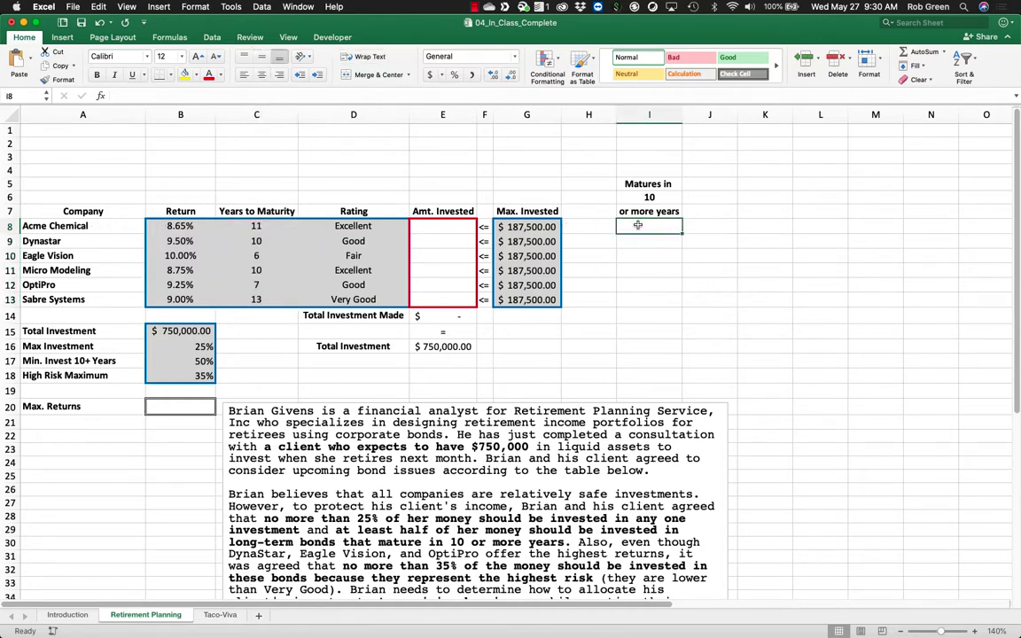
type("1")
key("Return")
type("1")
key("Return")
type("0")
key("Return")
type("1")
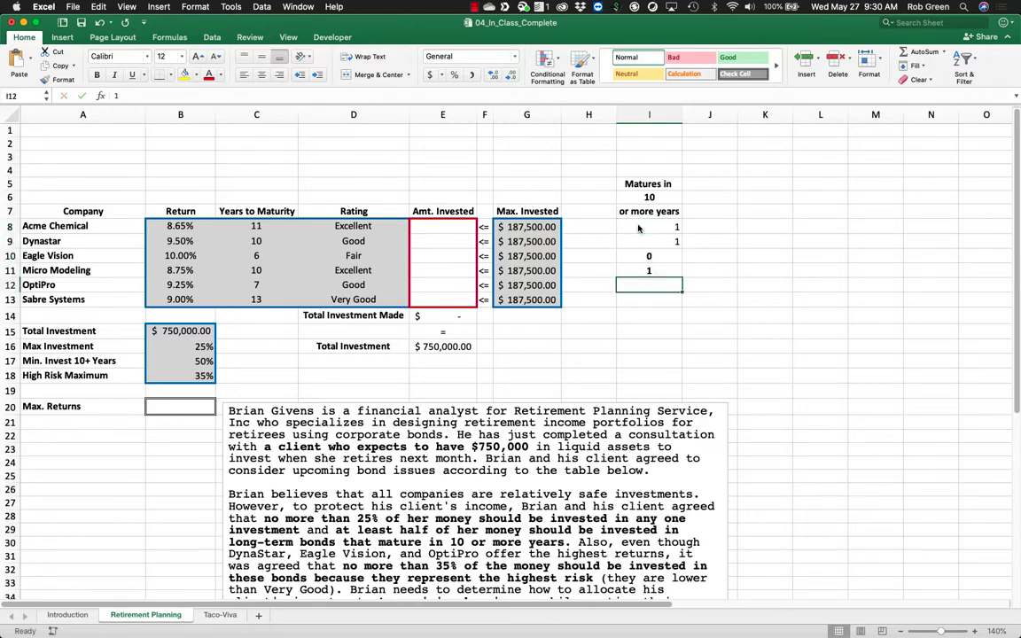
key("Return")
type("0")
key("Return")
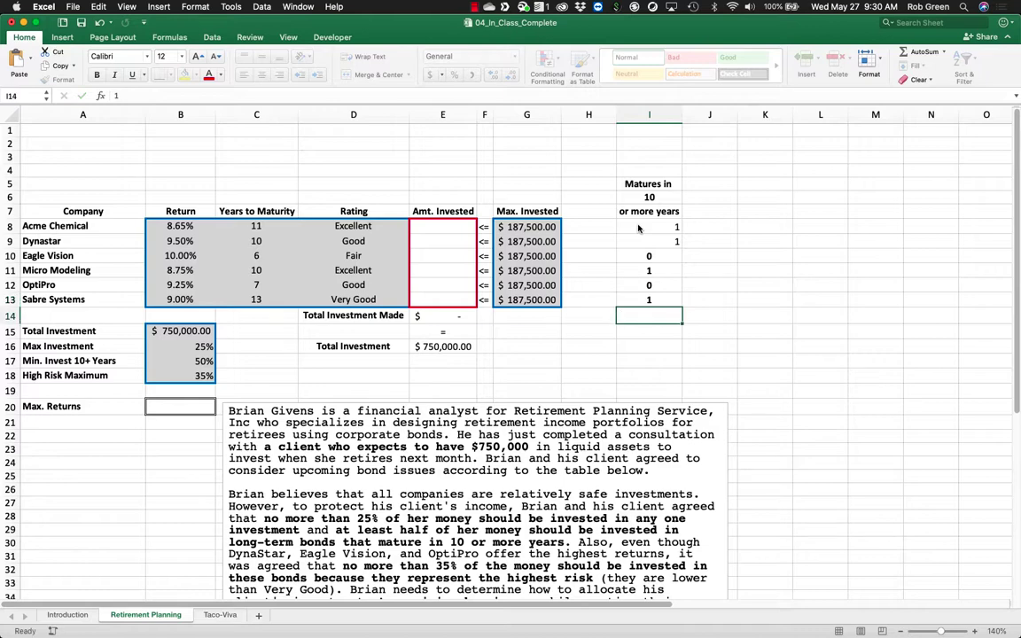
Center the maturity flags in I8:I13.
left_click_drag(640, 228, 652, 301)
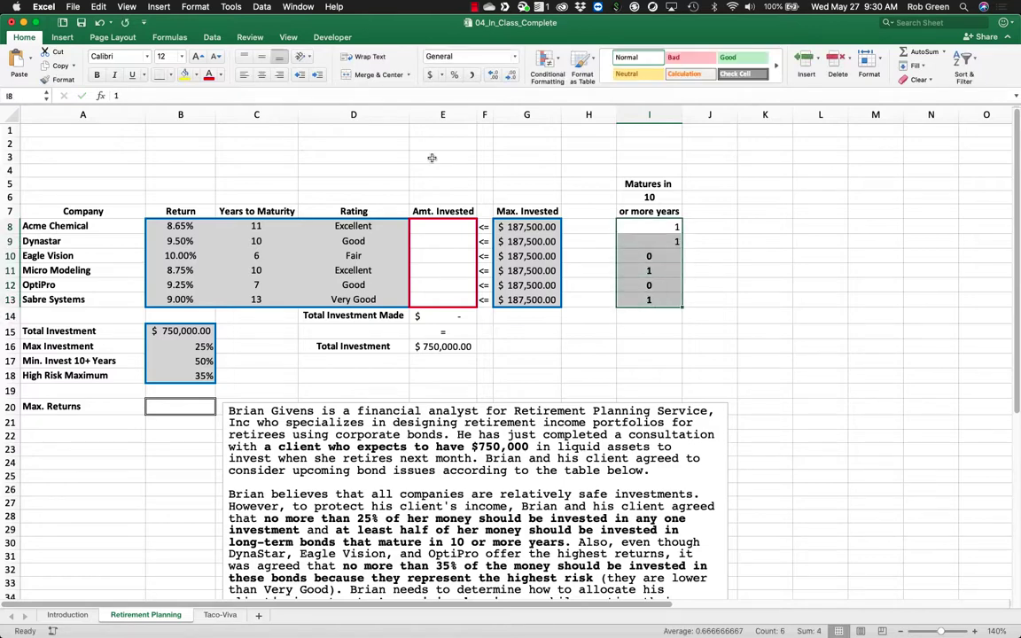
left_click(262, 74)
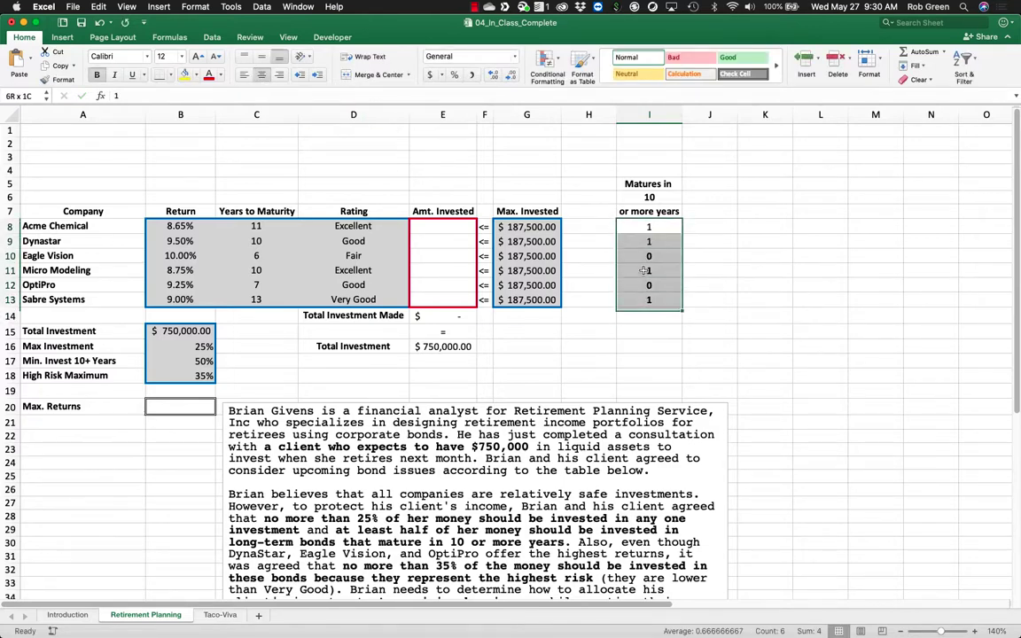
left_click(643, 256)
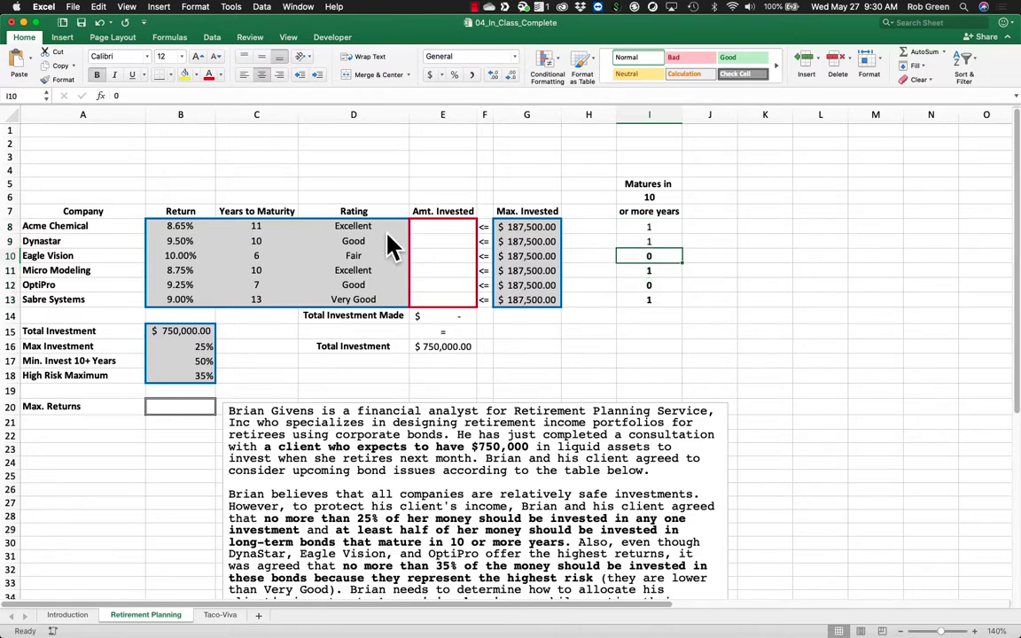
Enter =IF(C8>=$I$6,1,0) in I8 so that the maturity flag is calculated from the 10-year threshold.
left_click(653, 226)
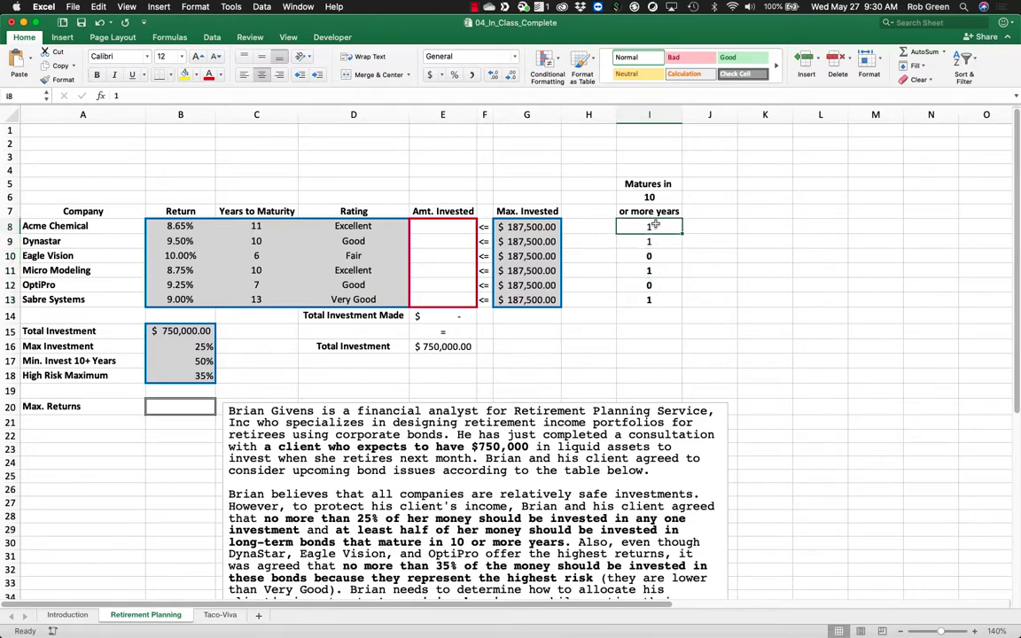
type("=IF(")
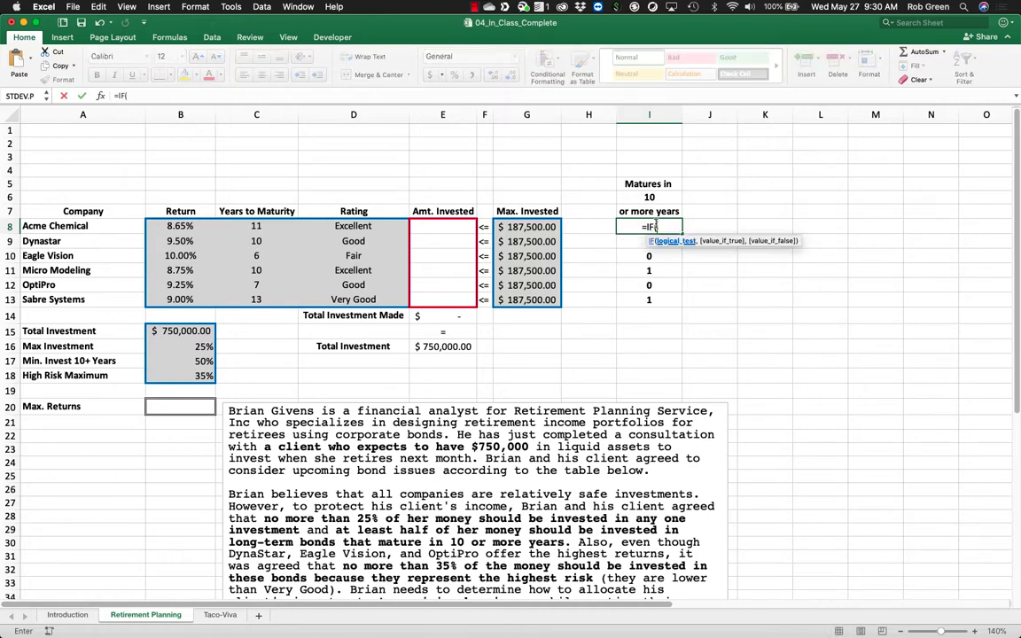
left_click(256, 226)
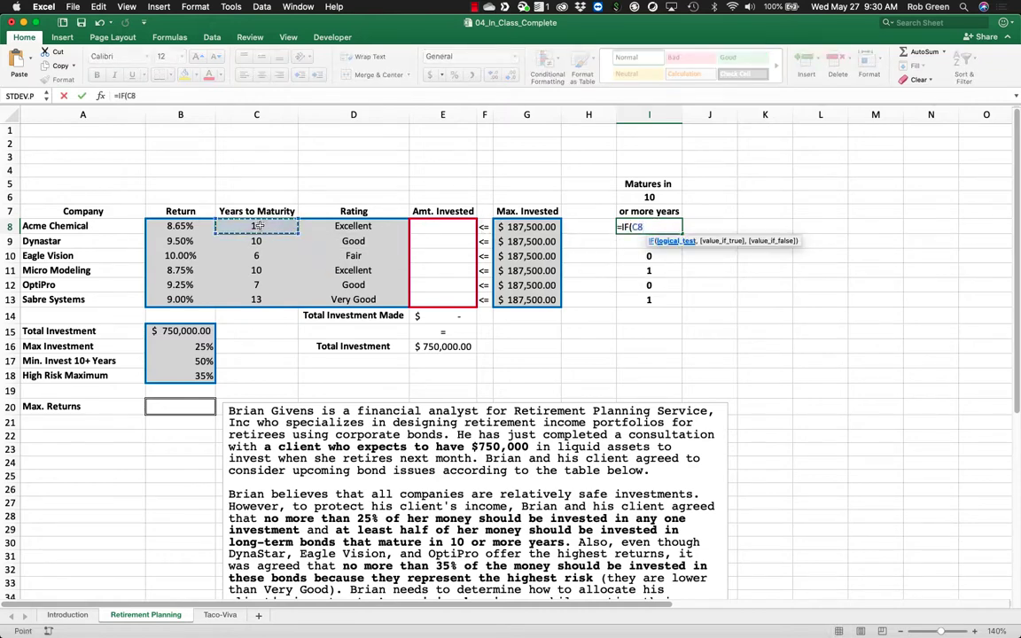
type(">=")
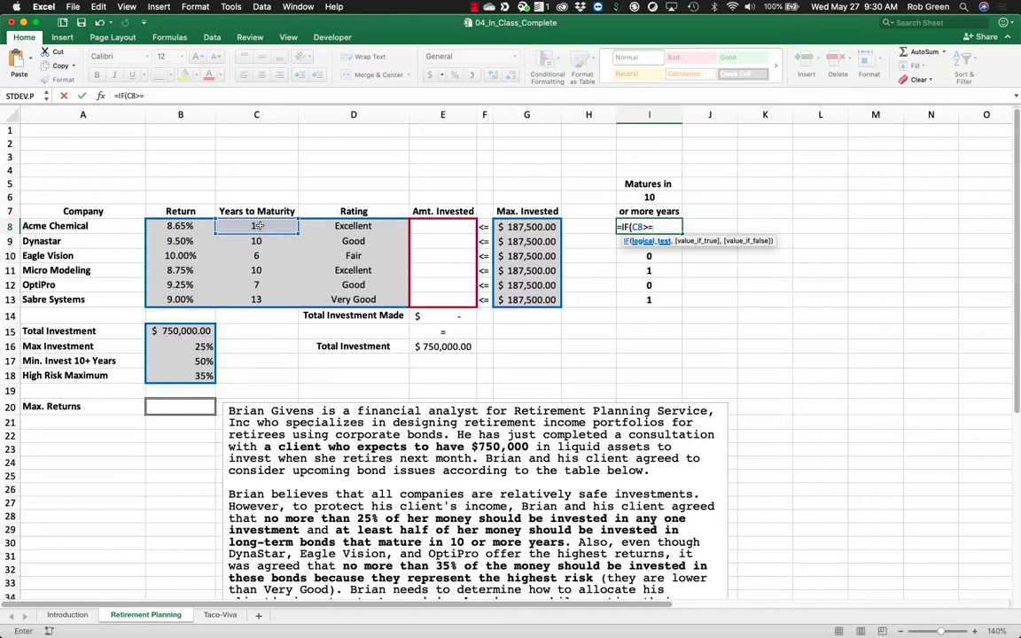
left_click(646, 196)
key("F4")
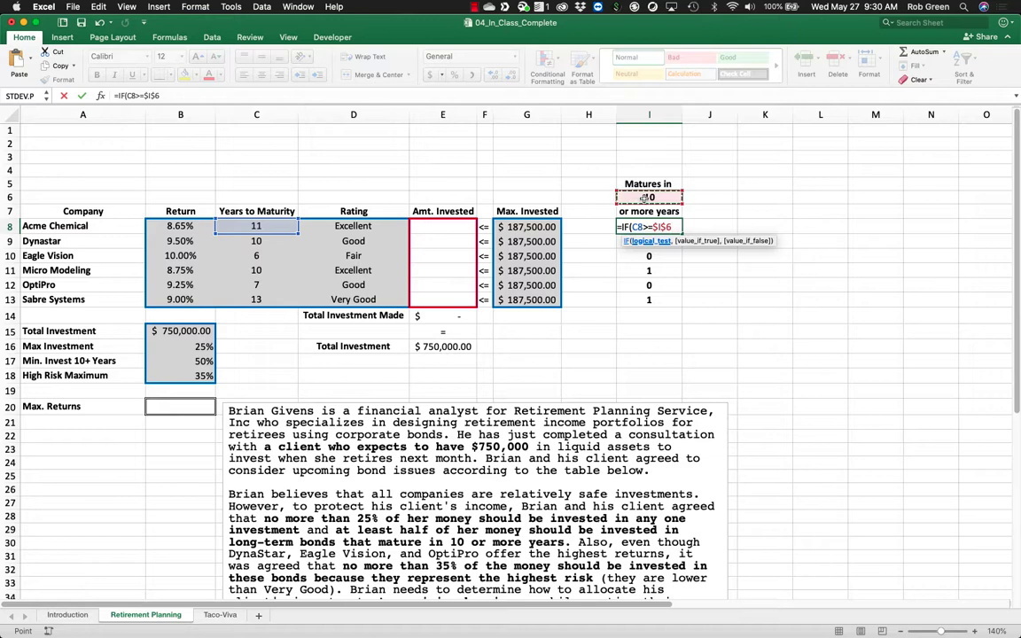
type(",")
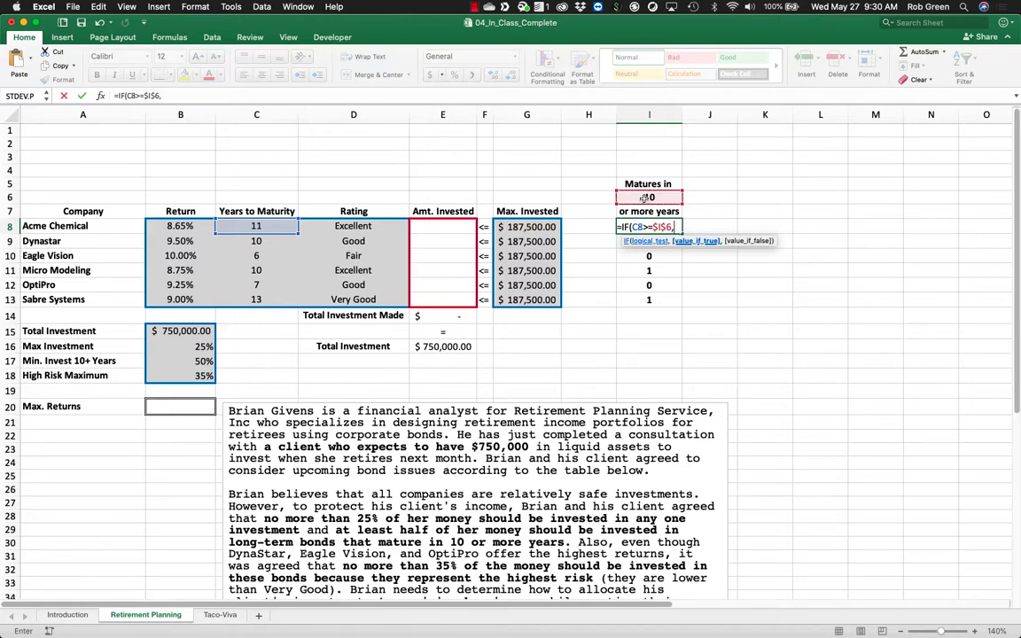
type("1,0")
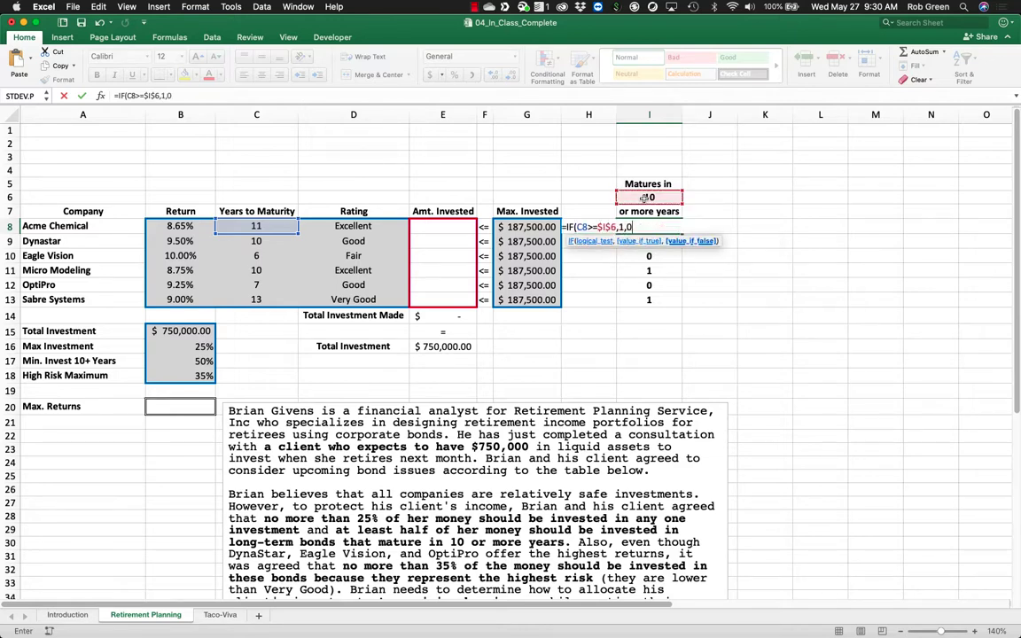
type(")")
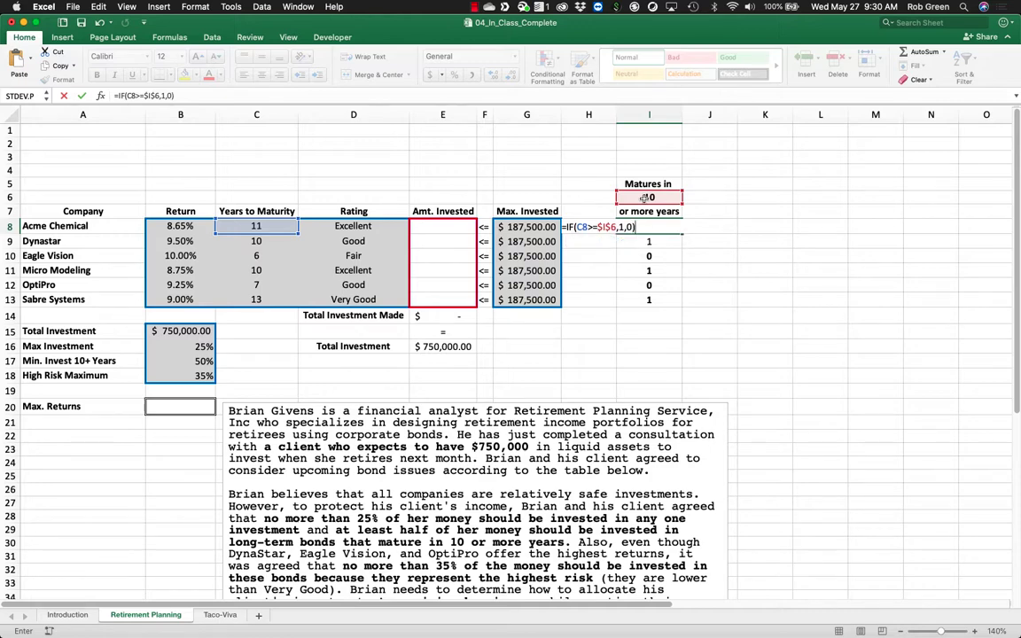
key("Return")
Check the IF formula in I8 and fill it down through I13.
double_click(661, 225)
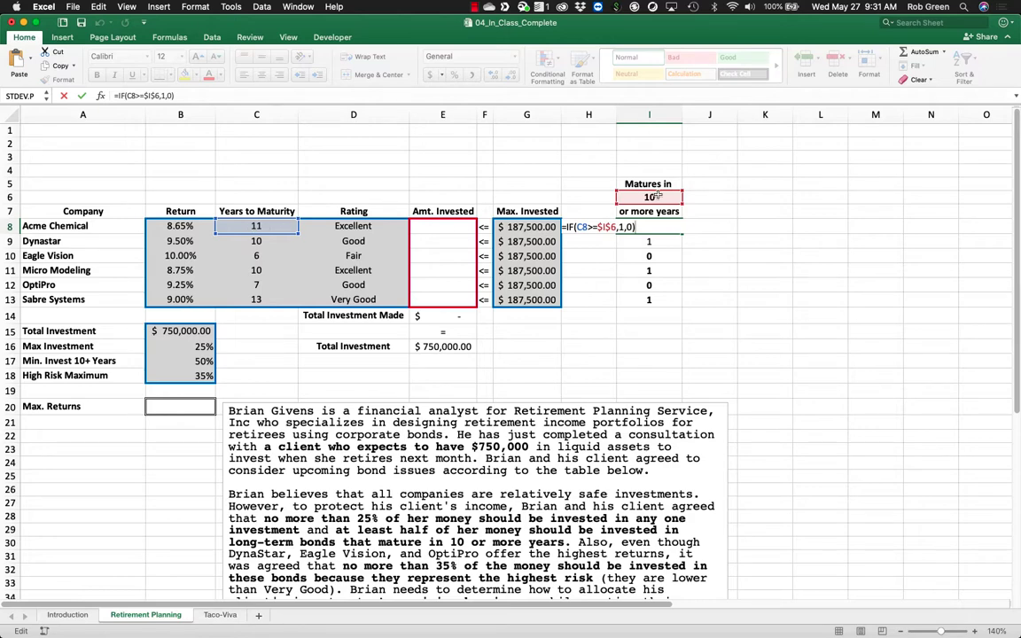
key("Return")
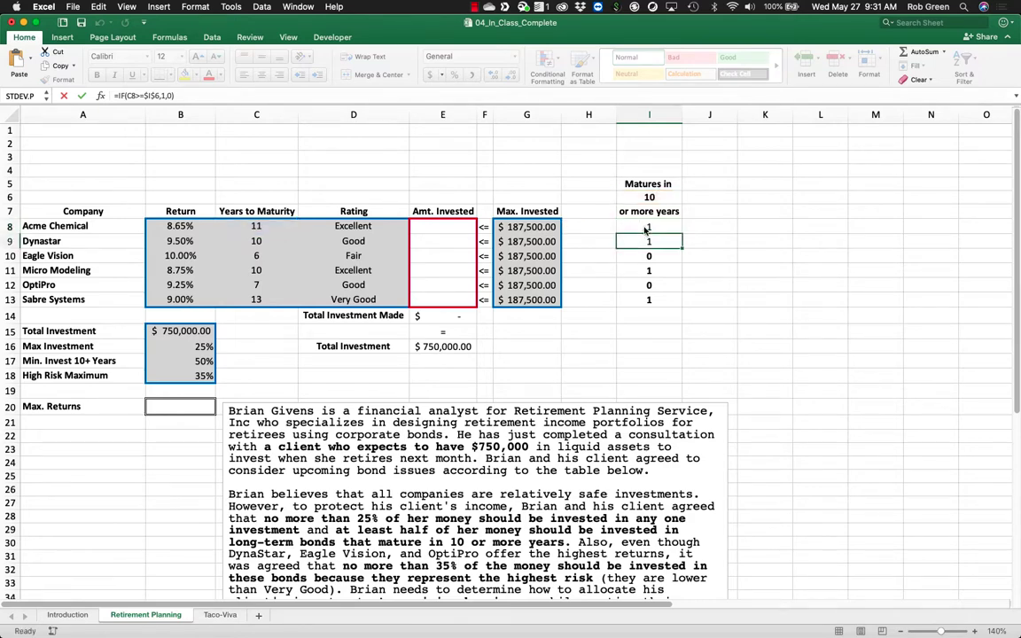
left_click(671, 227)
left_click_drag(682, 233, 683, 301)
Enter =SUMPRODUCT($E$8:$E$13,I8:I13) in I14 and apply the Accounting number format to the cell.
left_click(664, 317)
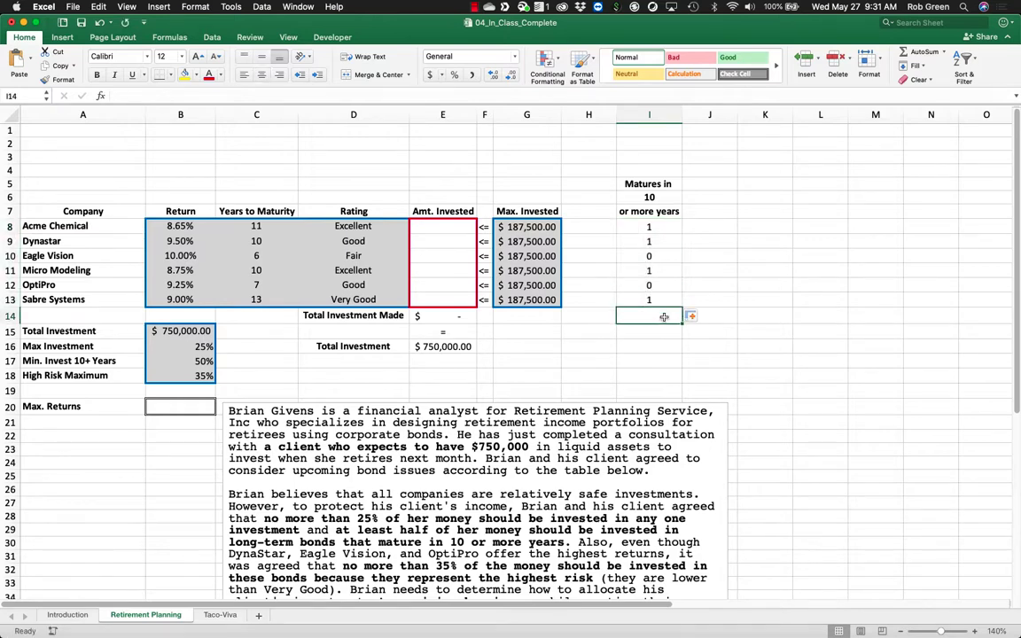
type("=sumproduct(")
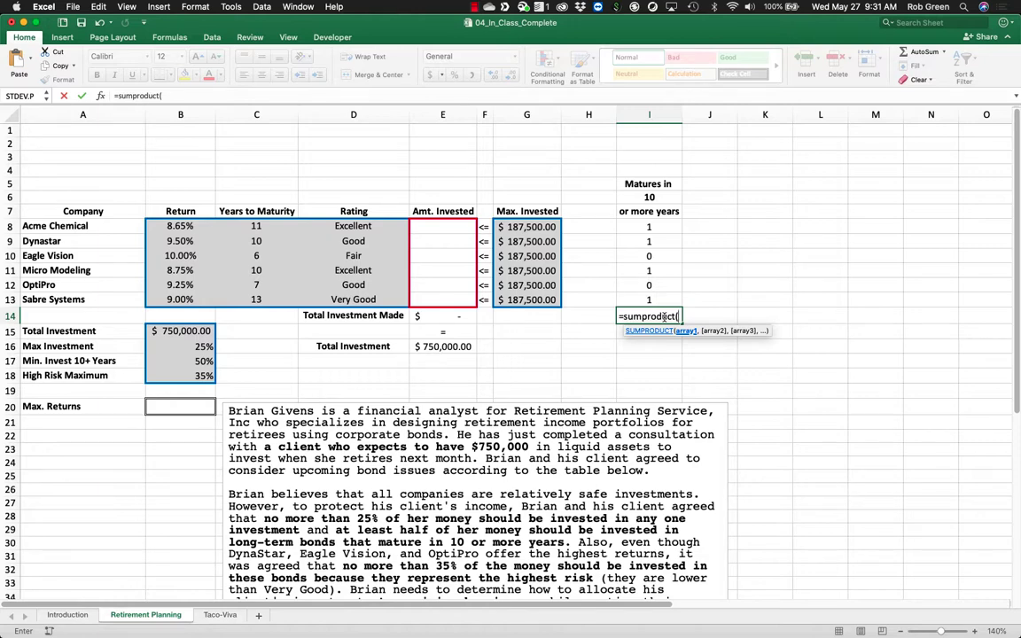
left_click(660, 293)
left_click_drag(443, 226, 460, 305)
key("F4")
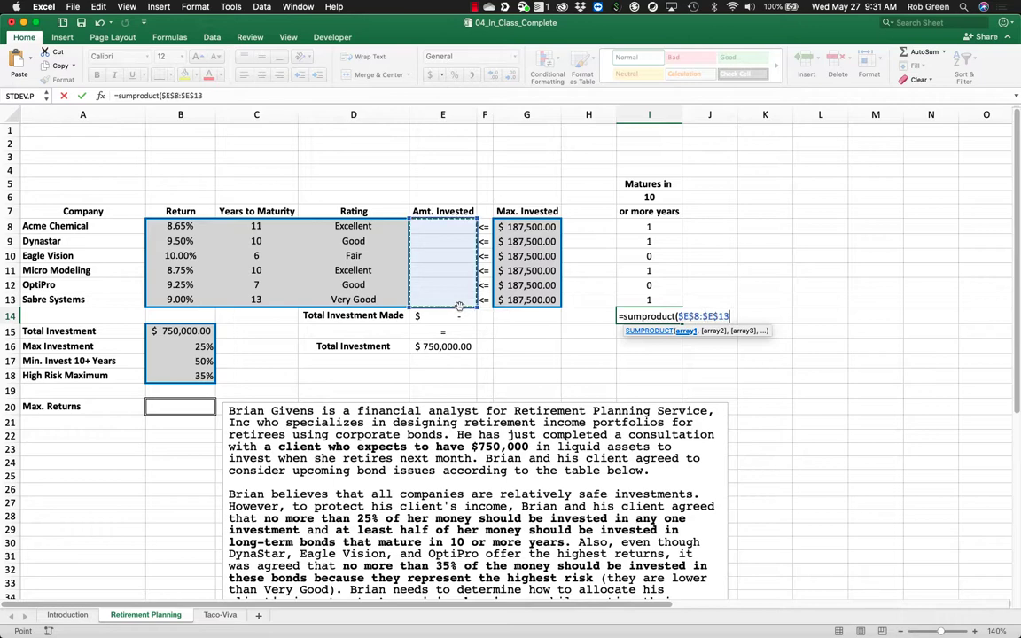
type(",")
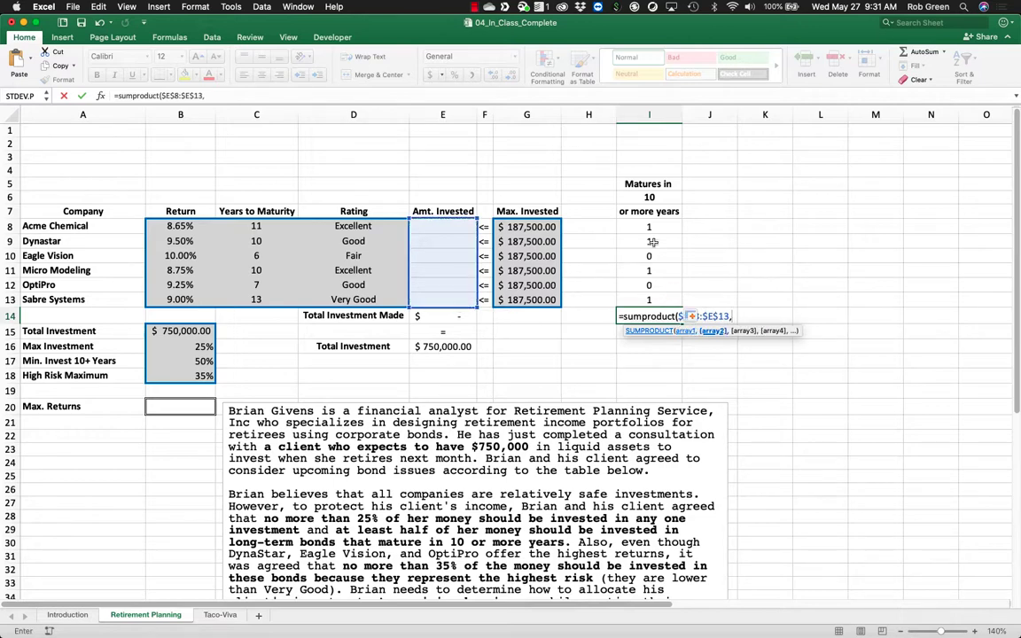
left_click_drag(648, 227, 666, 302)
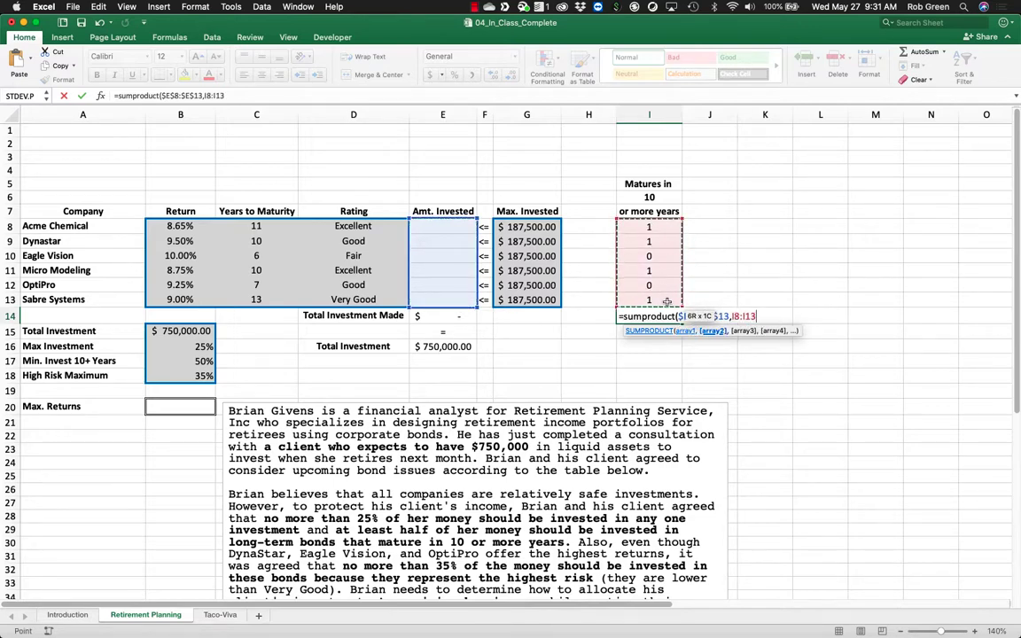
type(")")
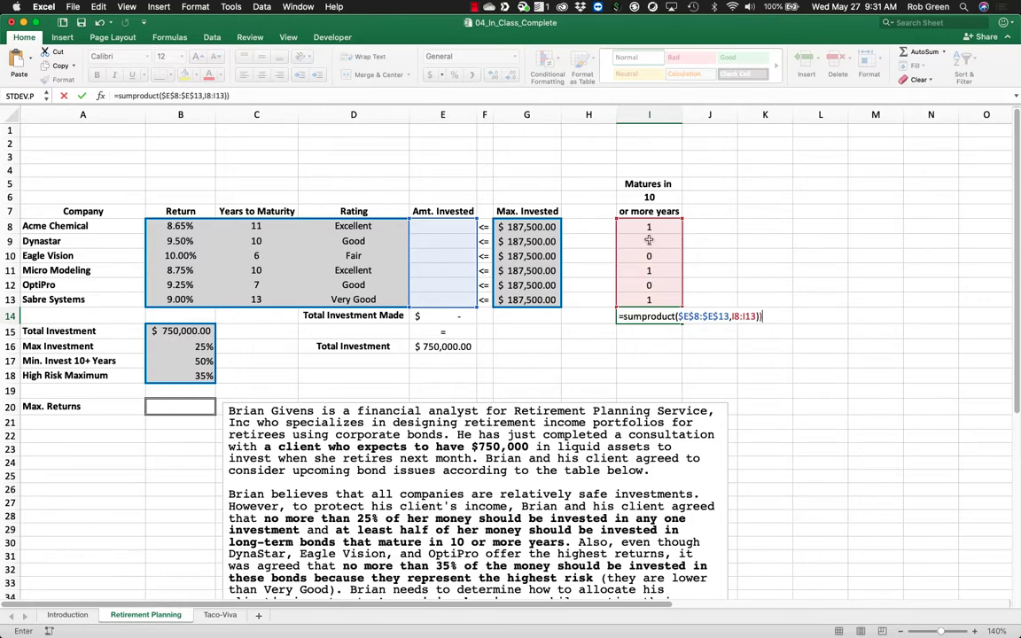
key("Return")
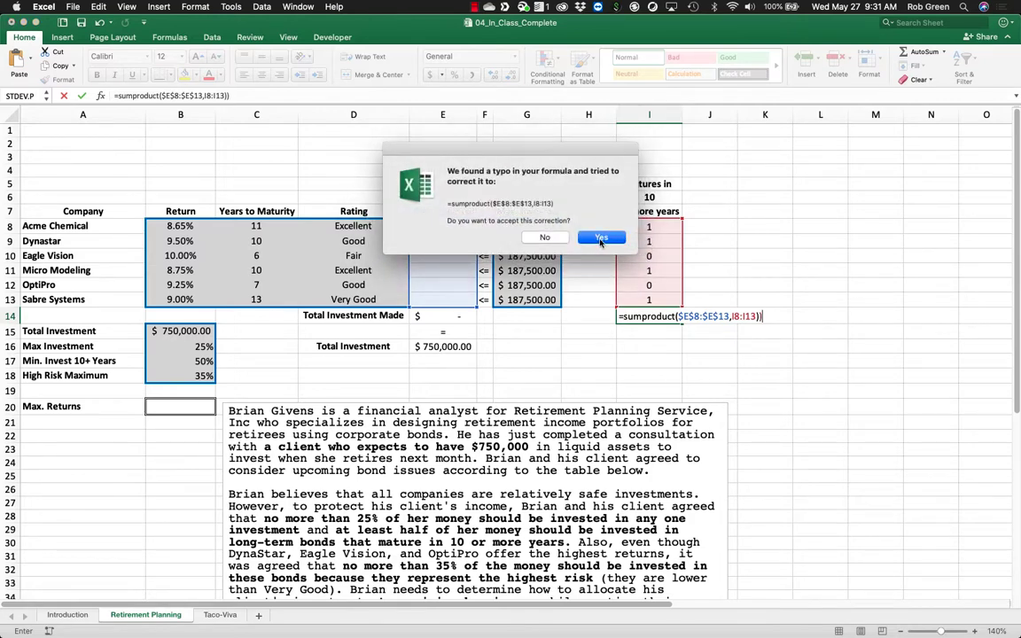
left_click(601, 239)
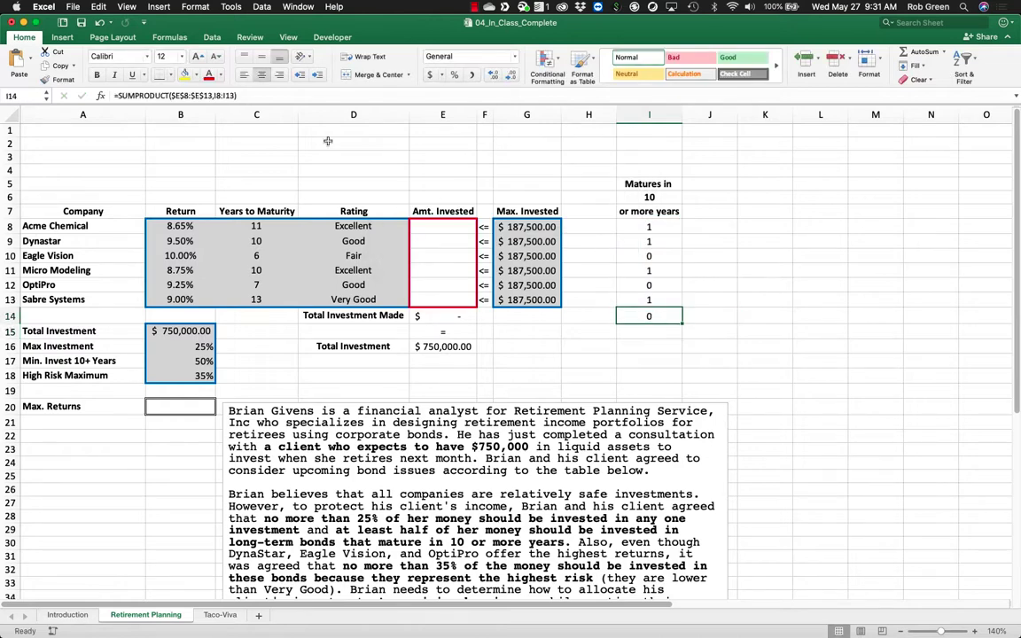
left_click(429, 74)
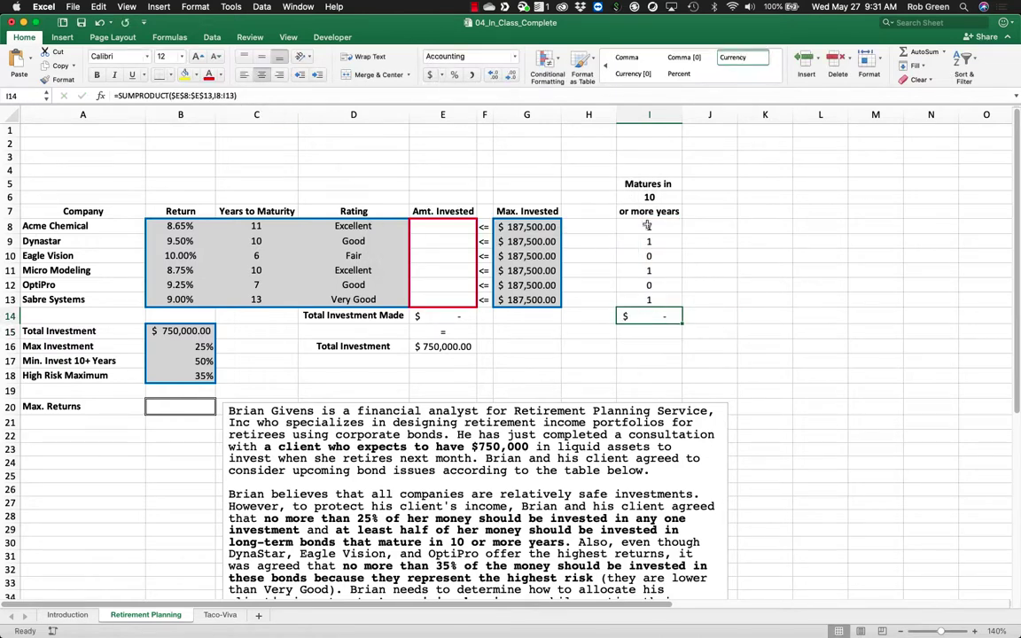
Format I8:I13 with a light gray fill and a thick blue outline border.
left_click_drag(648, 226, 648, 300)
right_click(671, 303)
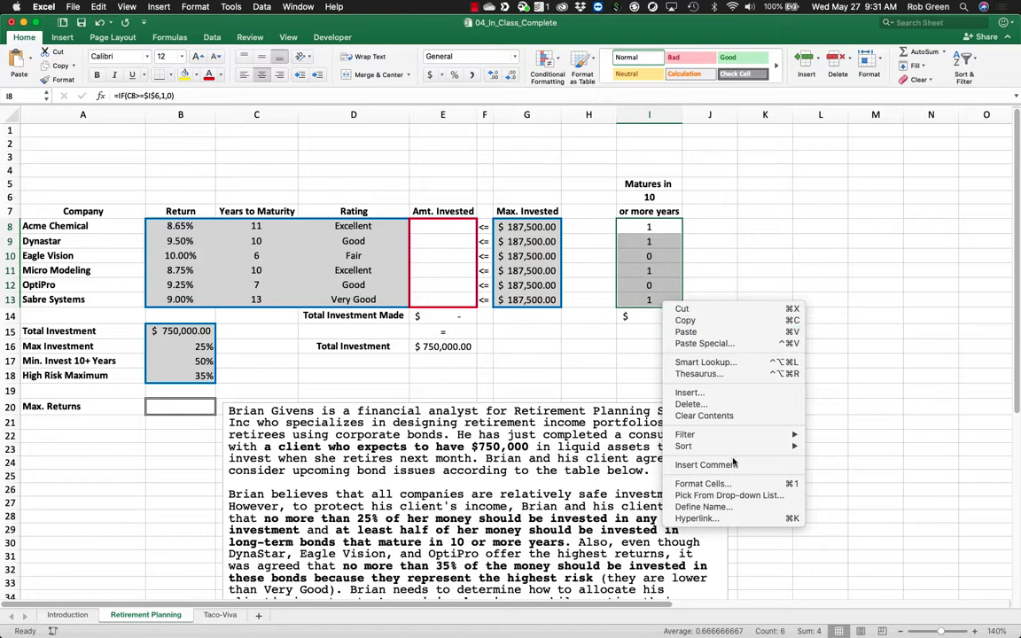
left_click(705, 483)
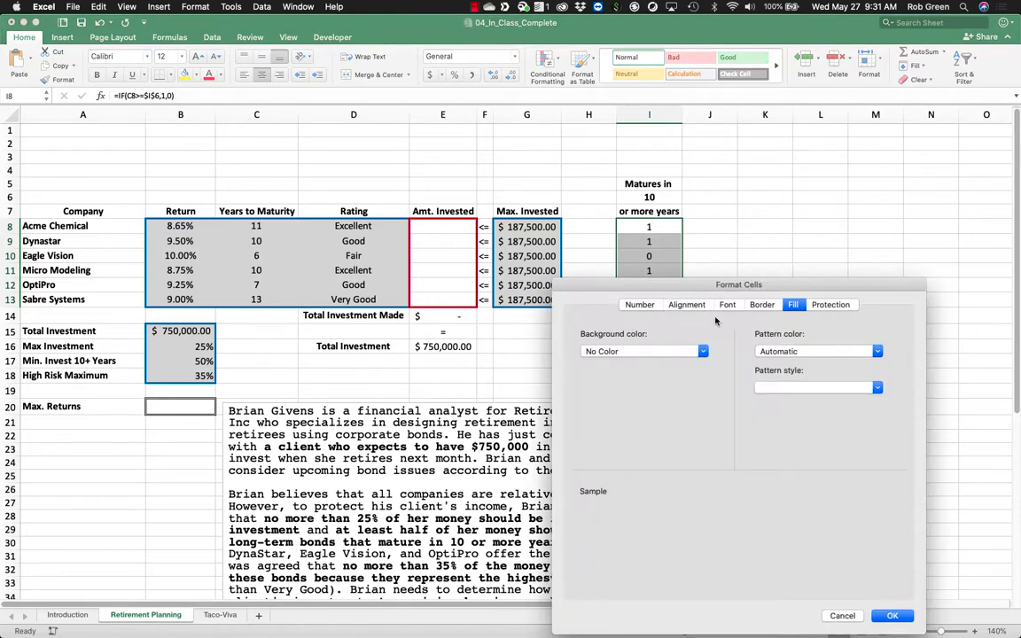
left_click(673, 351)
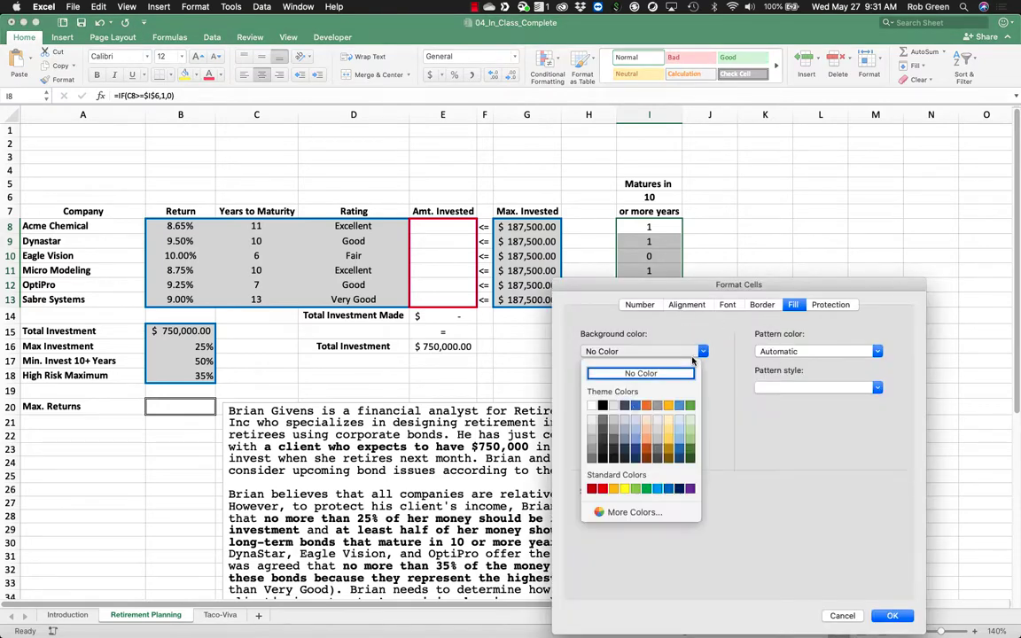
left_click(592, 423)
left_click(761, 304)
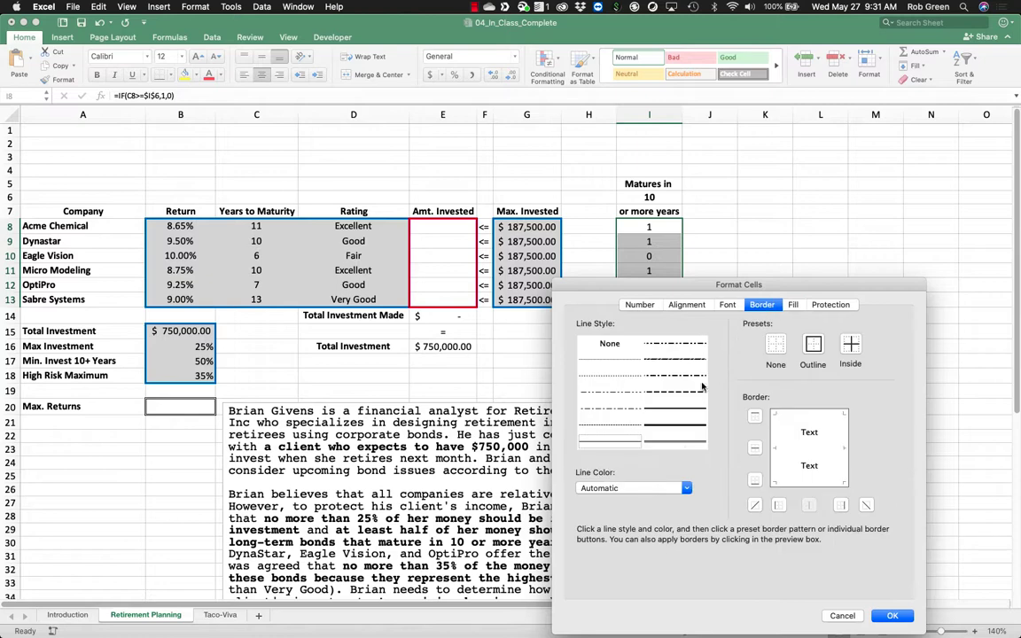
left_click(689, 431)
left_click(616, 483)
left_click(600, 542)
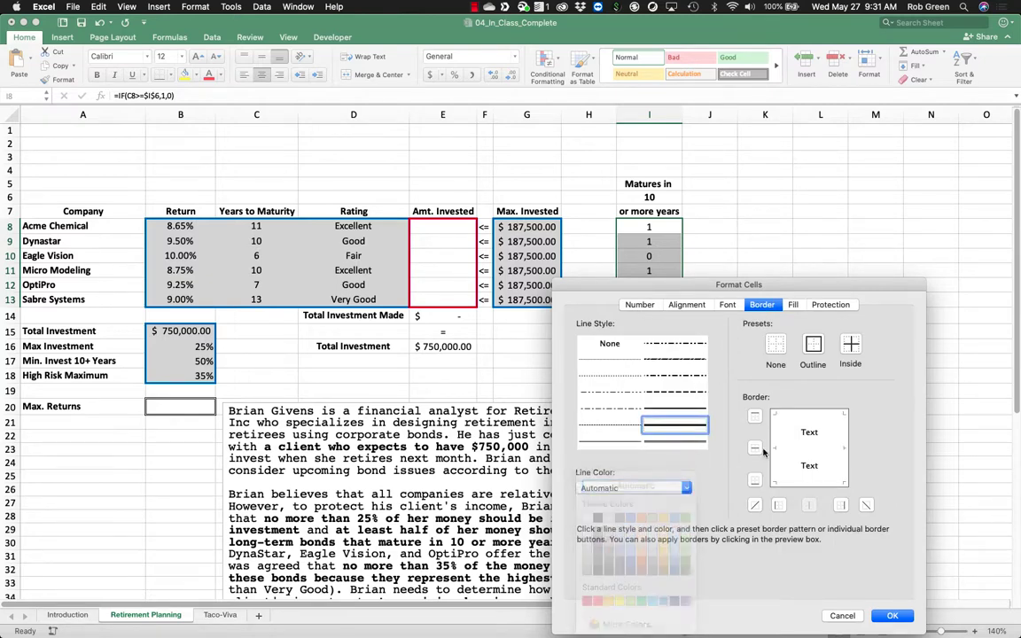
left_click(814, 345)
left_click(893, 616)
left_click(763, 347)
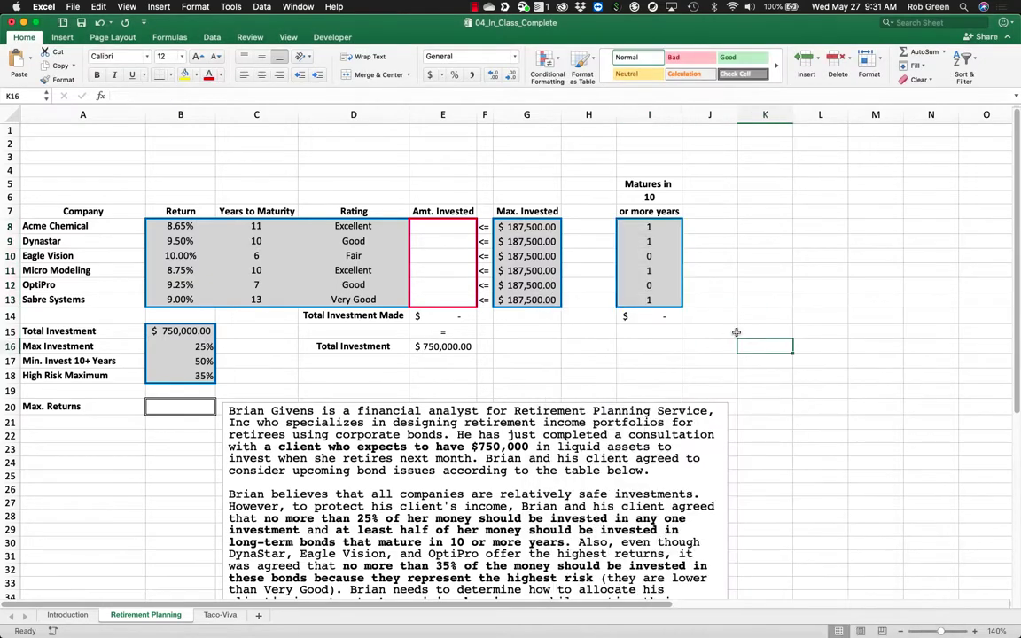
Review the cell ranges used by the SUMPRODUCT formula in I14.
double_click(654, 316)
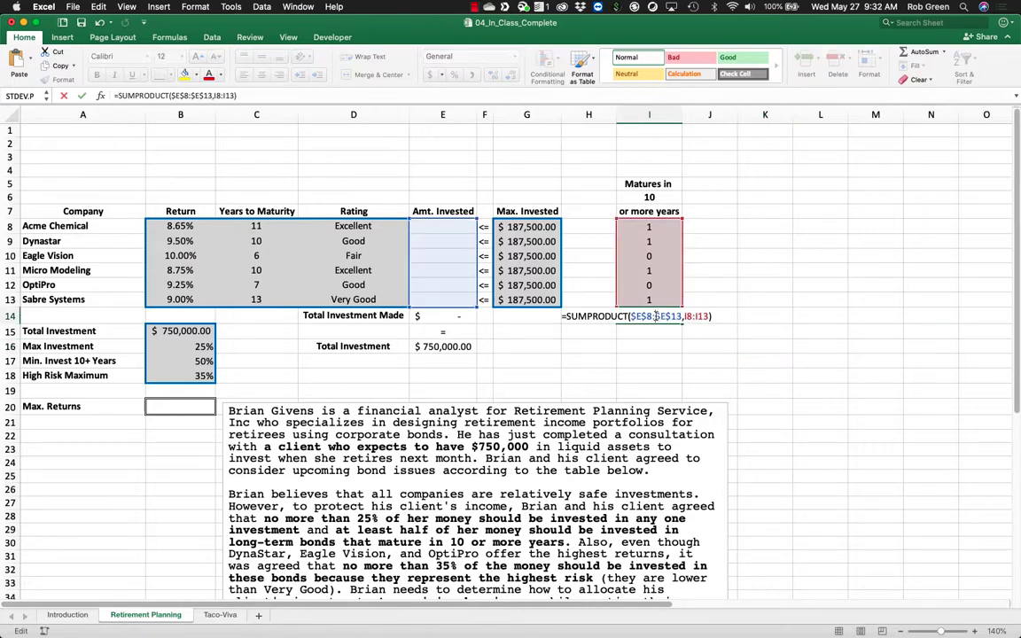
left_click(591, 317)
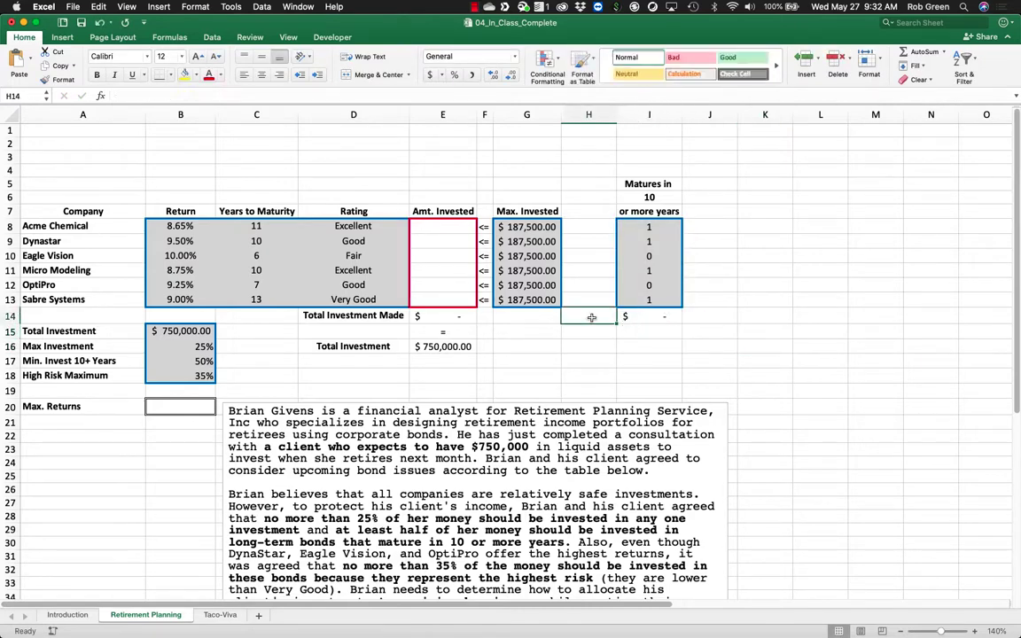
type("Tota")
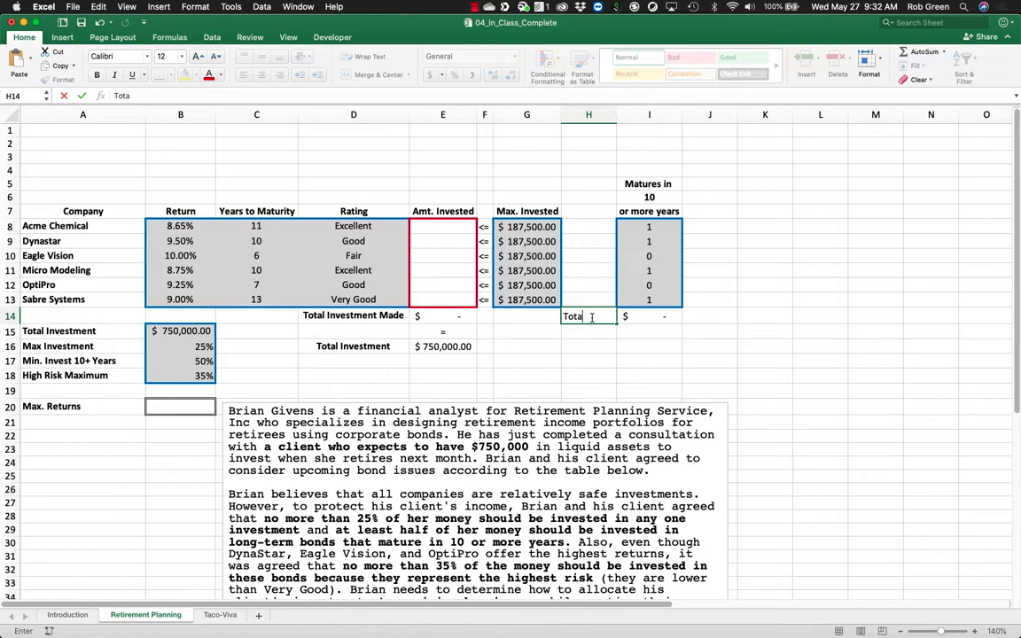
key("BackSpace")
key("BackSpace")
key("BackSpace")
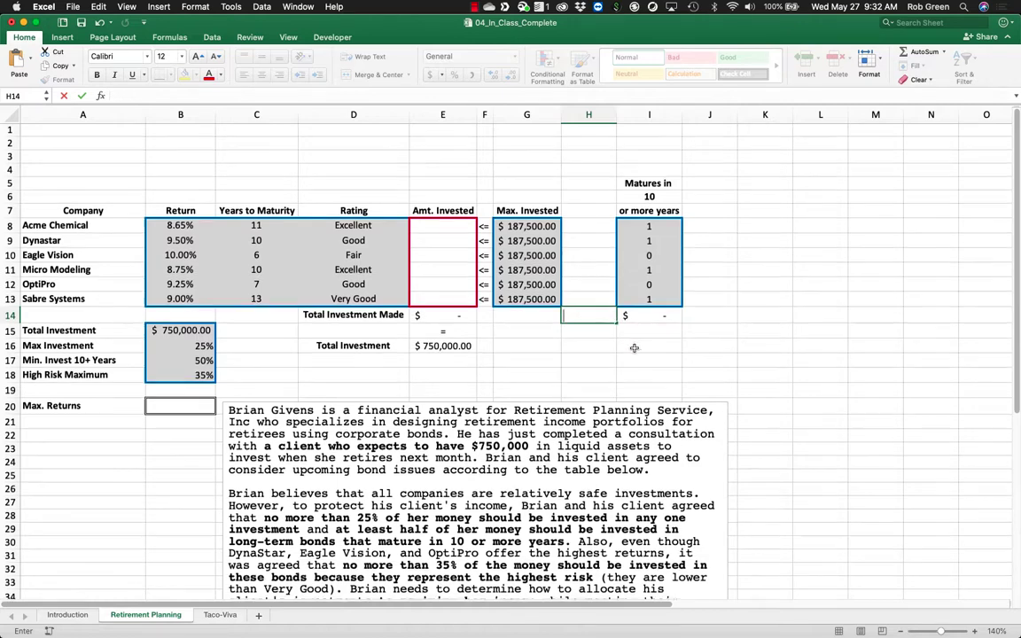
Enter the >= sign in I15 beneath the total for bonds maturing in 10 or more years.
scroll(510, 375, "down", 2)
scroll(357, 352, "down", 2)
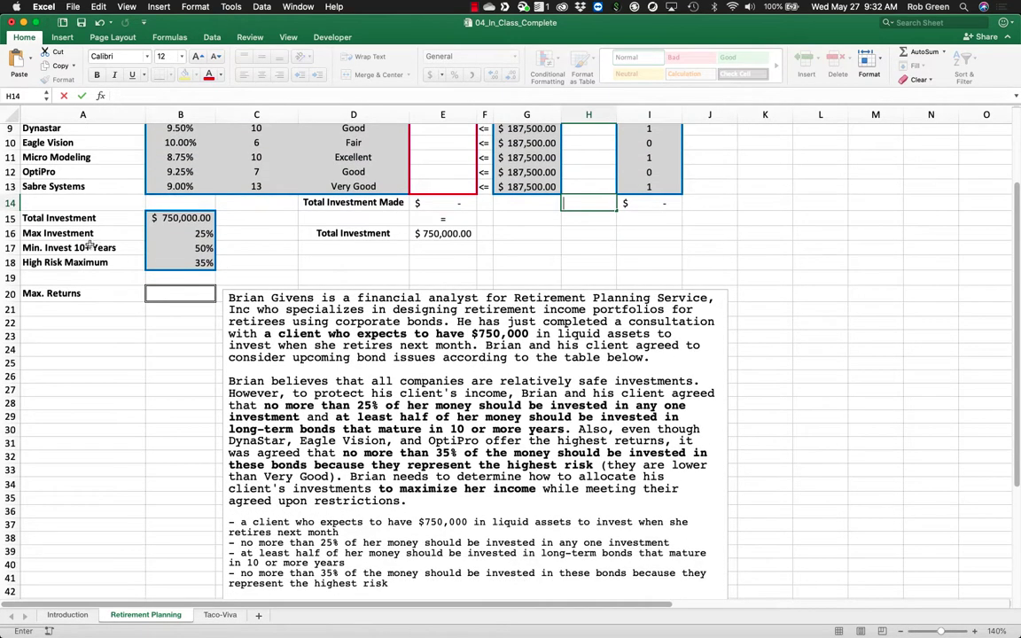
left_click(57, 249)
scroll(483, 283, "up", 3)
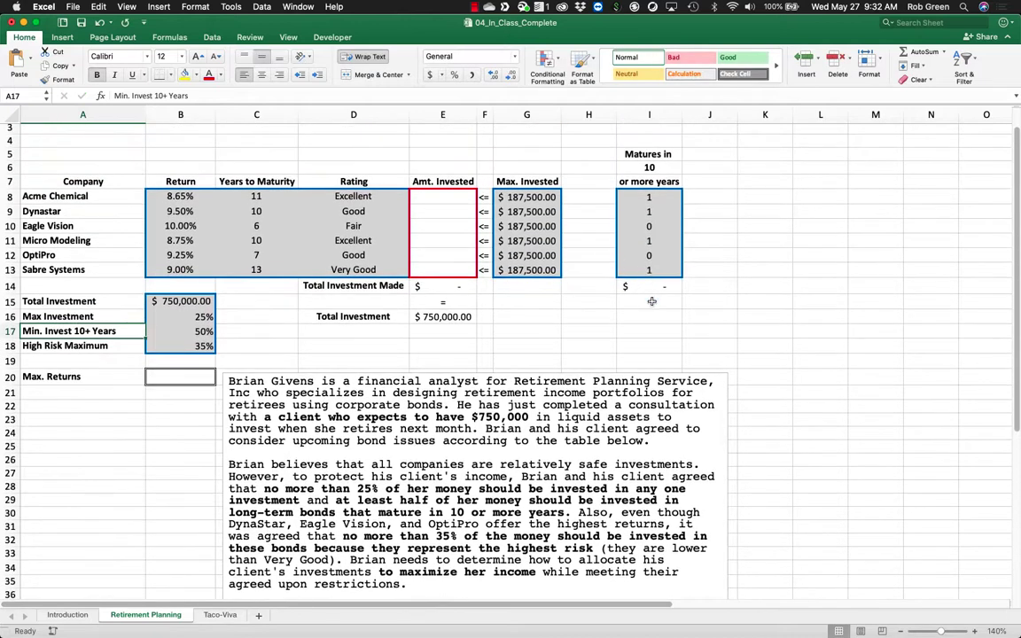
left_click(652, 303)
type(">=")
key("Return")
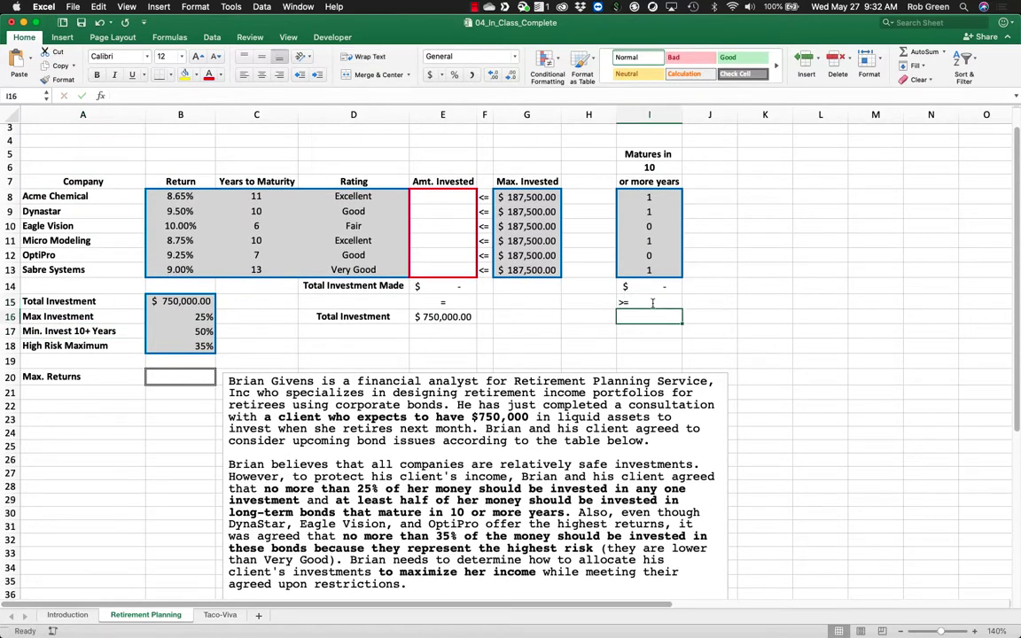
Enter =B17*B15 in I16 to calculate the minimum investment in long-term bonds.
type("=")
left_click(179, 331)
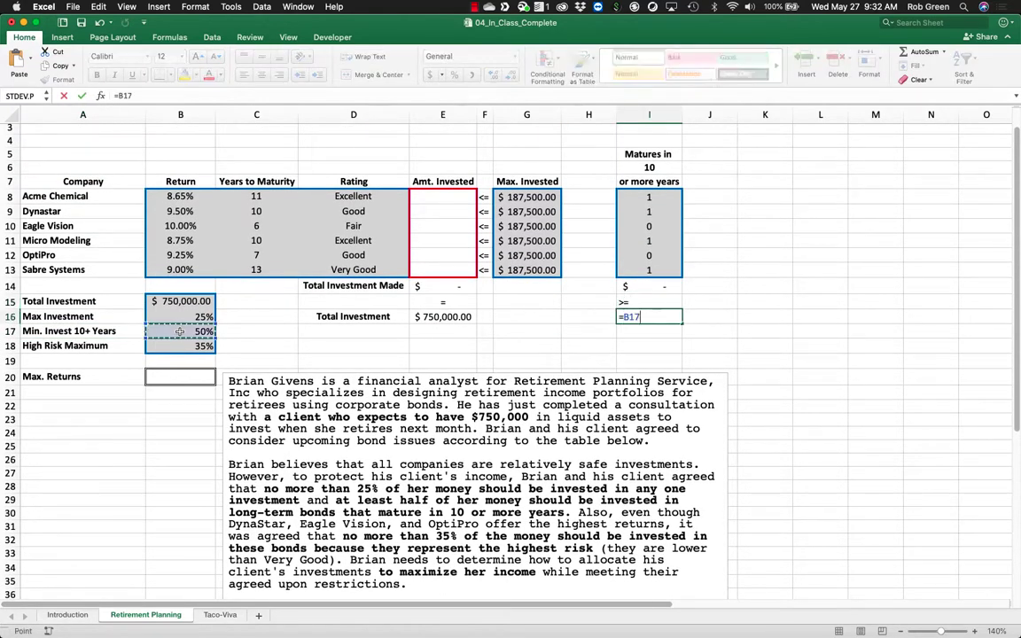
type("*")
left_click(178, 301)
key("Return")
Center the >= sign in I15 and check the formula in I16.
left_click(626, 303)
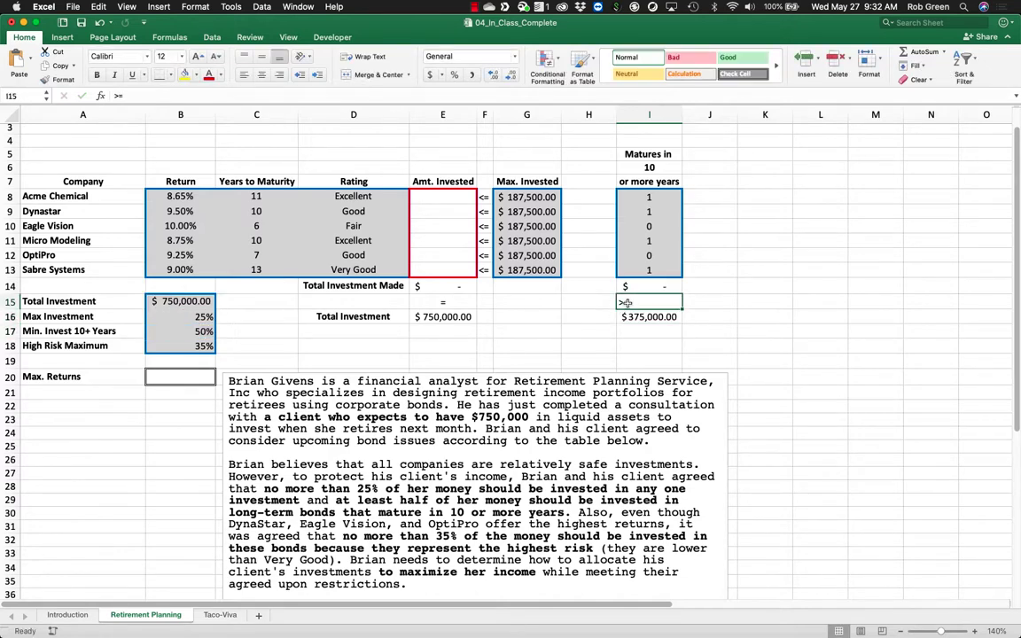
left_click(262, 75)
left_click(709, 255)
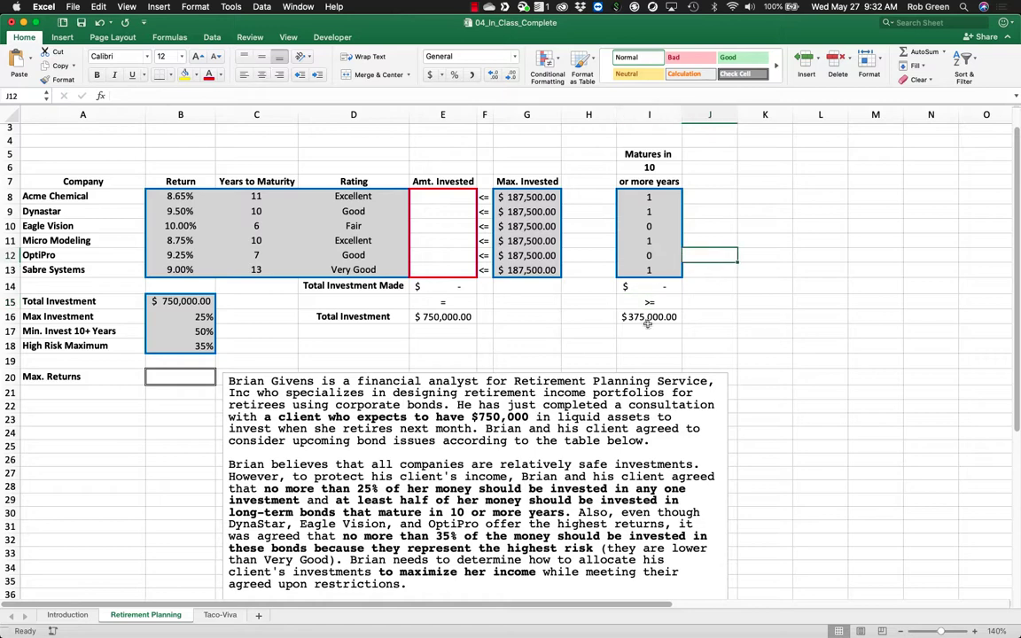
left_click(648, 321)
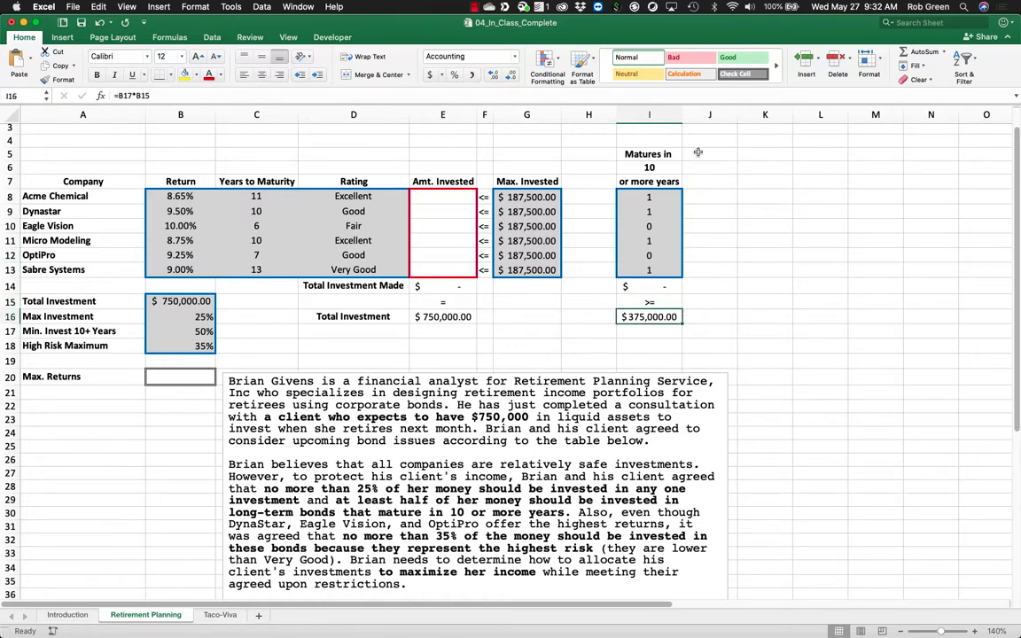
Enter the new column's heading text in column J, with High Risk in J6 and Maximum in J7.
left_click(698, 152)
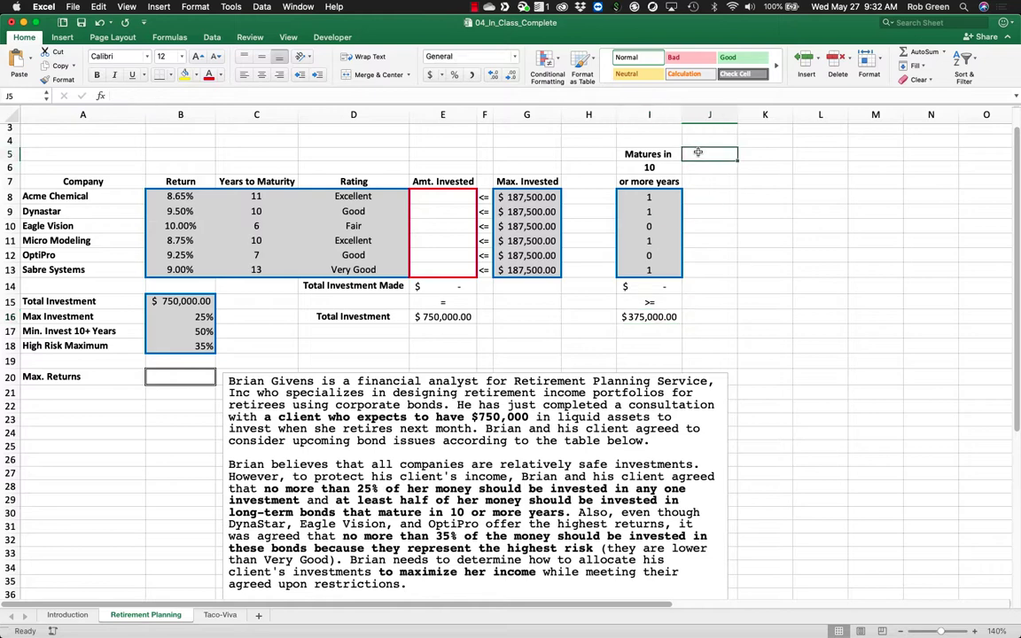
type("High")
key("Return")
type("Ri")
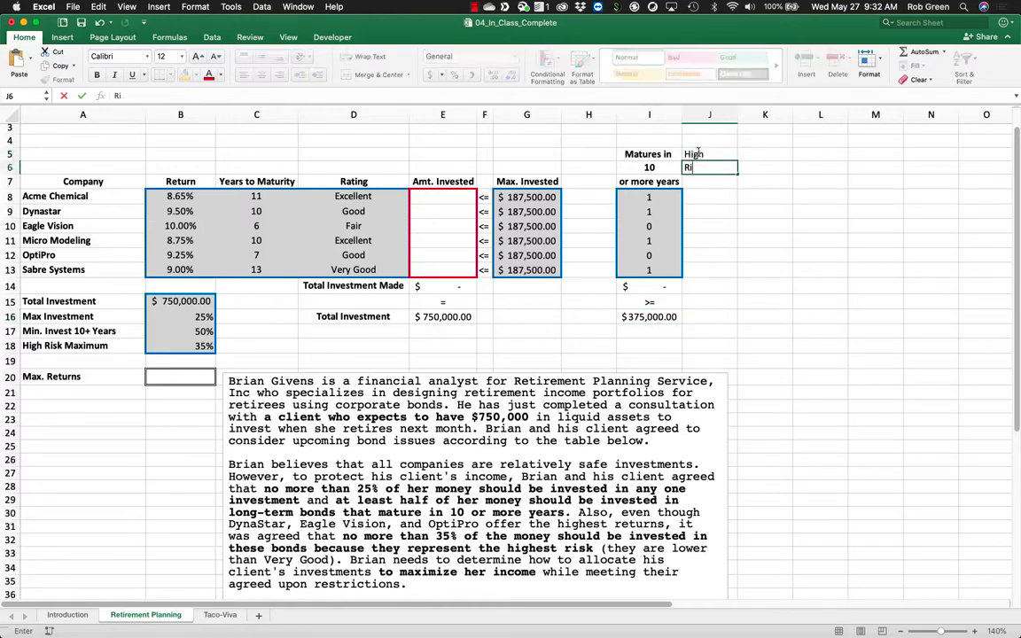
key("BackSpace")
key("BackSpace")
type("High Rsi")
key("BackSpace")
key("BackSpace")
type("isk")
key("Return")
type("Maximum")
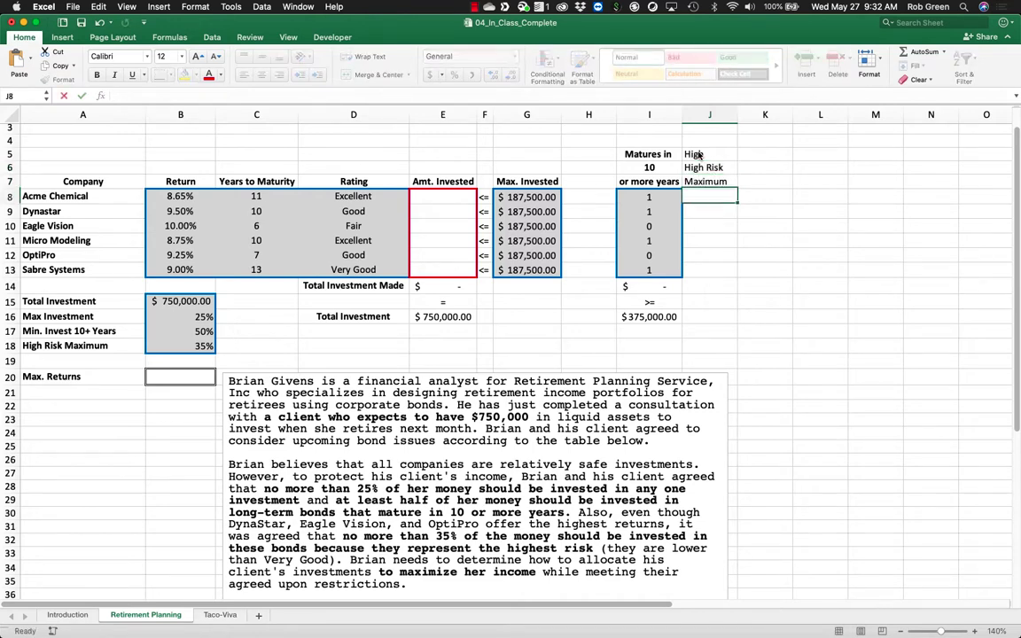
Clear the stray text from J5 and center the High Risk Maximum heading in J6:J7.
left_click(698, 155)
key("Delete")
left_click_drag(702, 167, 708, 181)
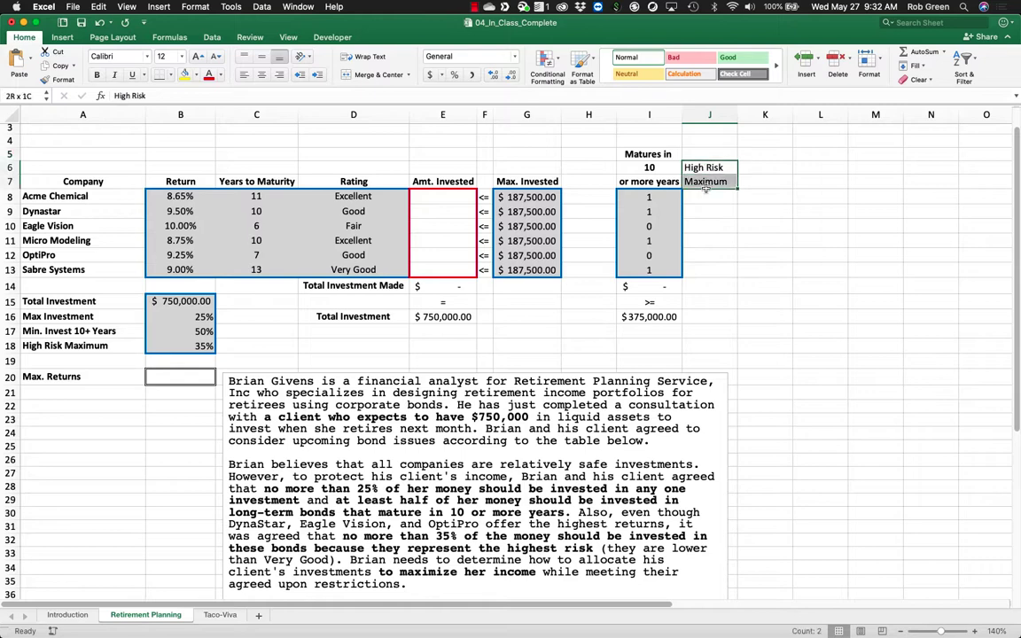
left_click(262, 74)
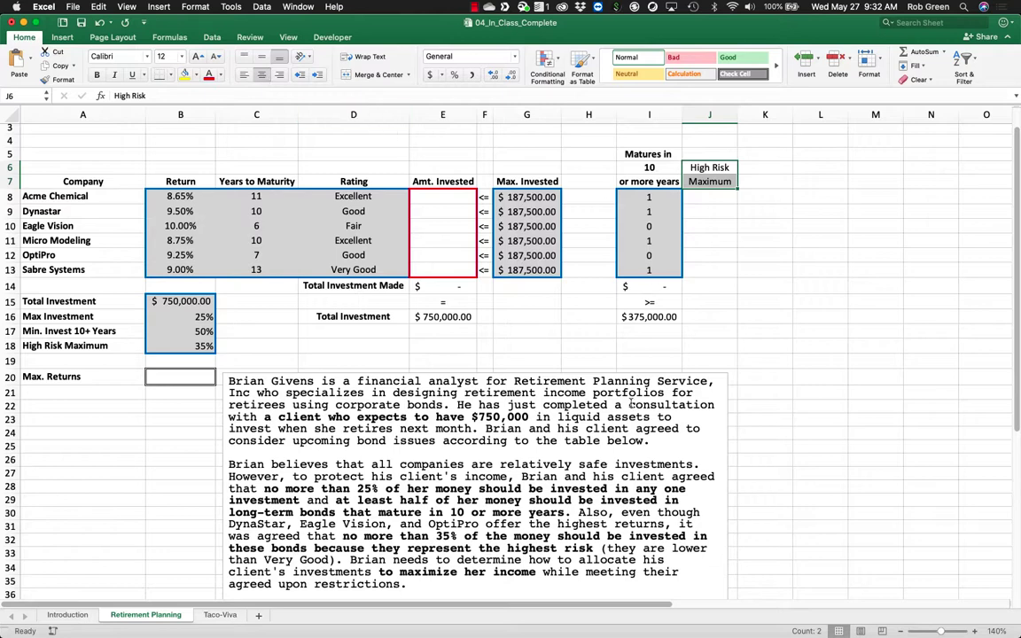
Highlight the 35% restriction in the case text and enter the matching <= sign in J15.
scroll(563, 394, "down", 5)
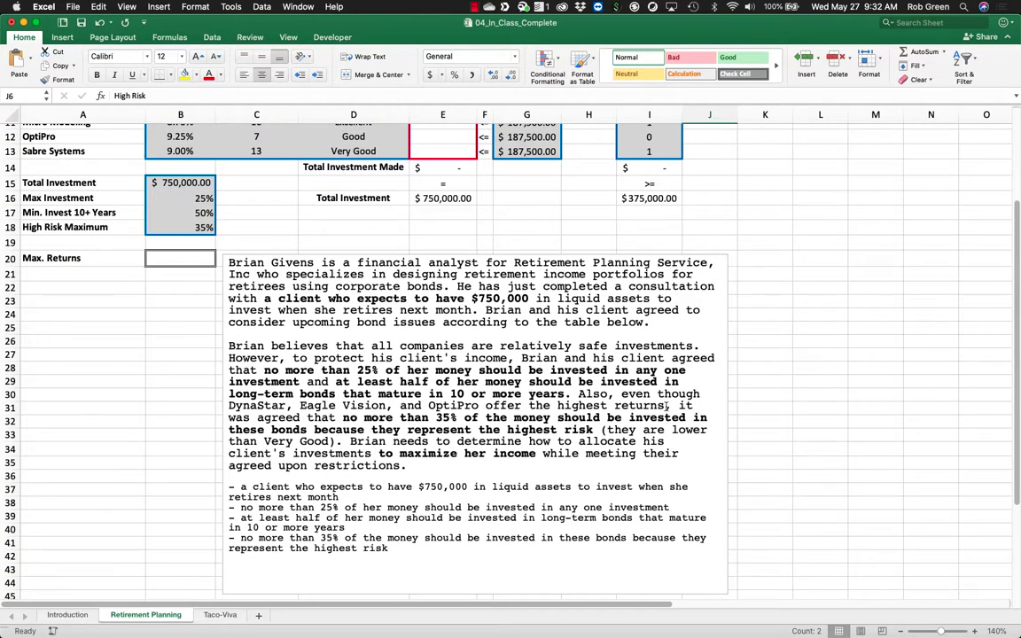
left_click_drag(342, 417, 547, 418)
left_click(712, 182)
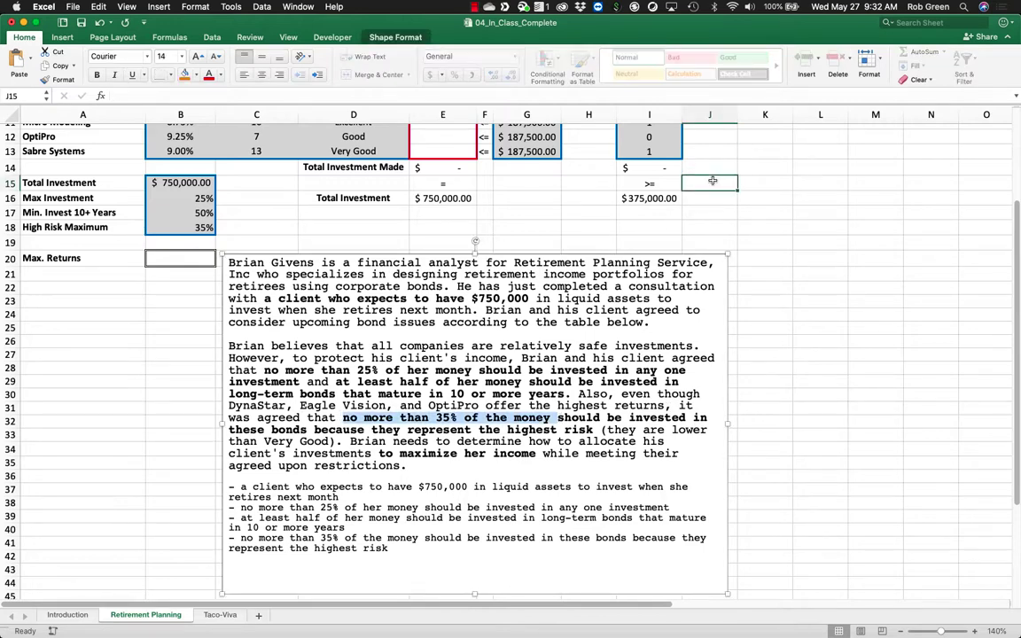
type("<=")
key("Return")
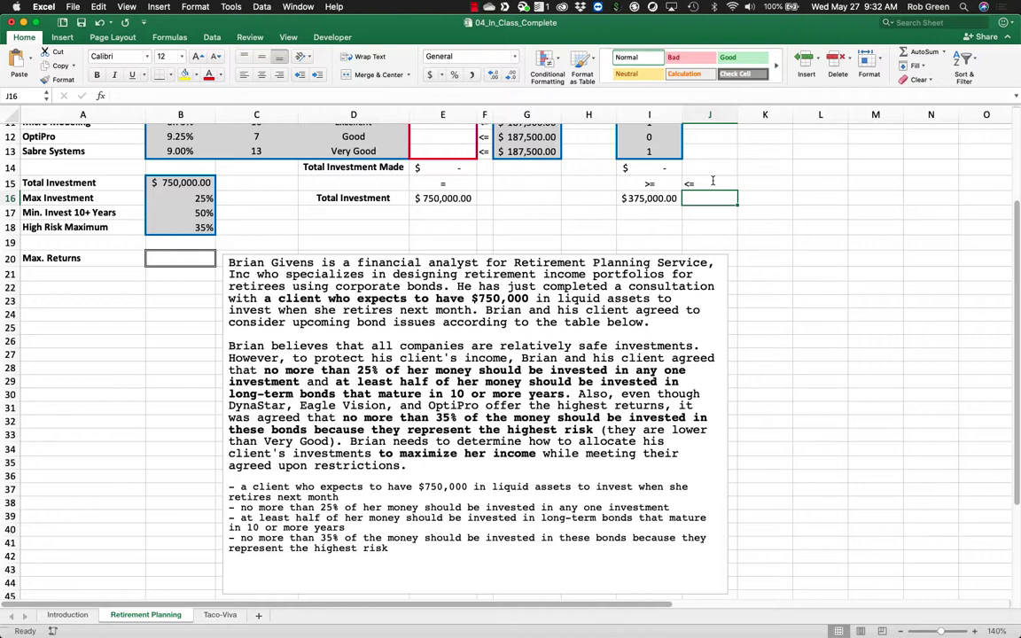
Enter =B15*B18 in J16 for the high-risk limit and center the comparison signs in I15:J15.
type("=")
left_click(182, 183)
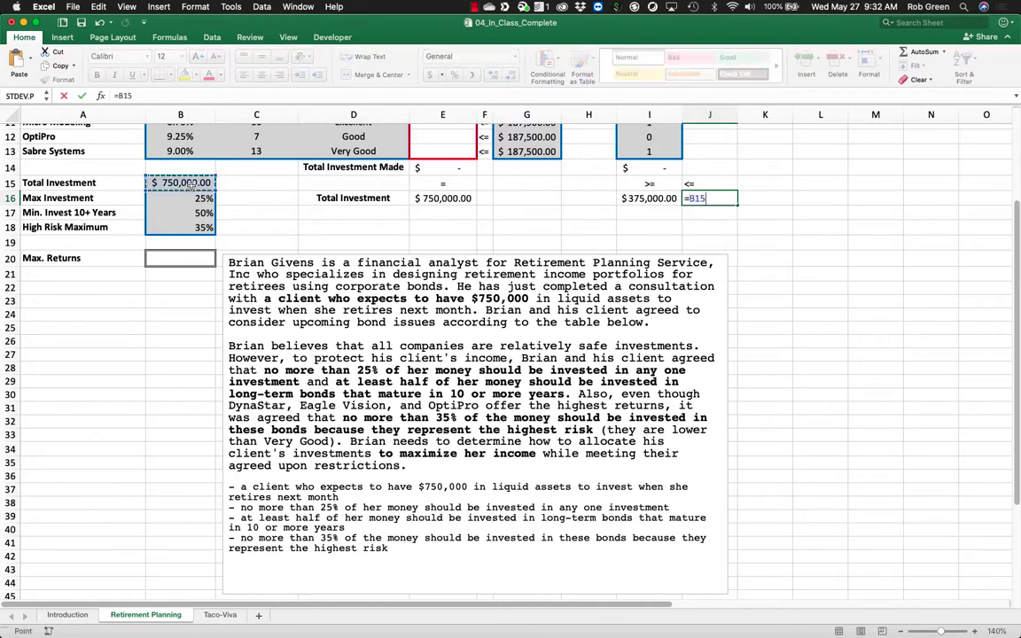
type("*")
left_click(199, 228)
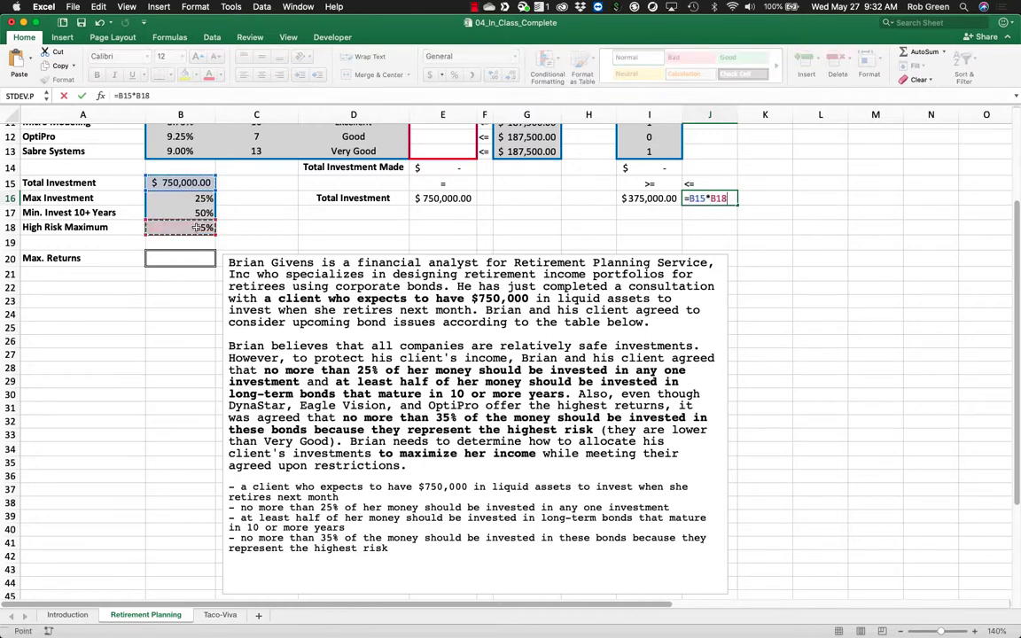
key("Return")
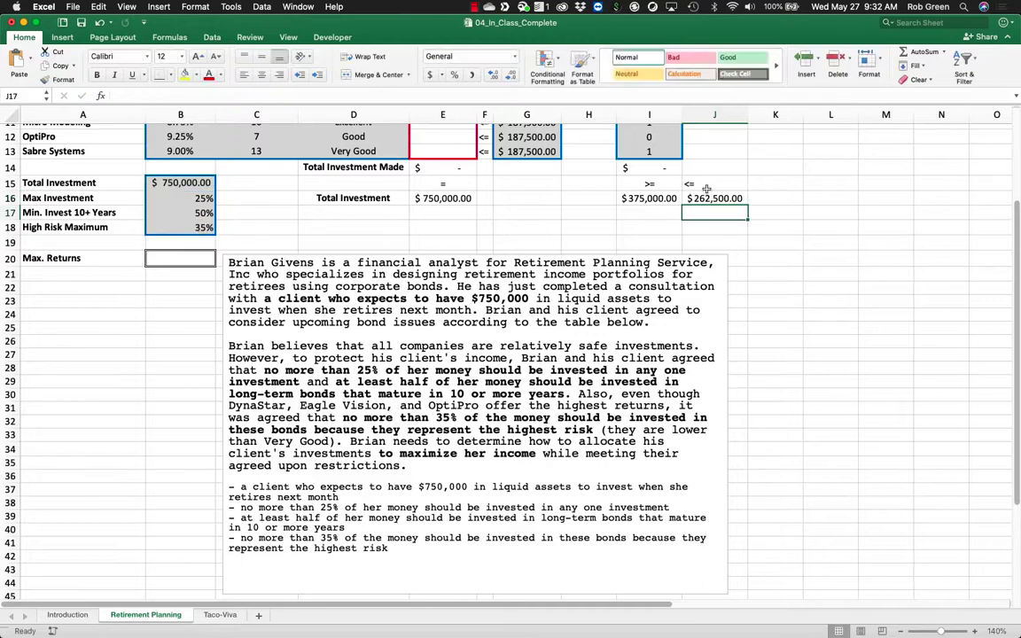
left_click_drag(709, 184, 649, 184)
left_click(262, 75)
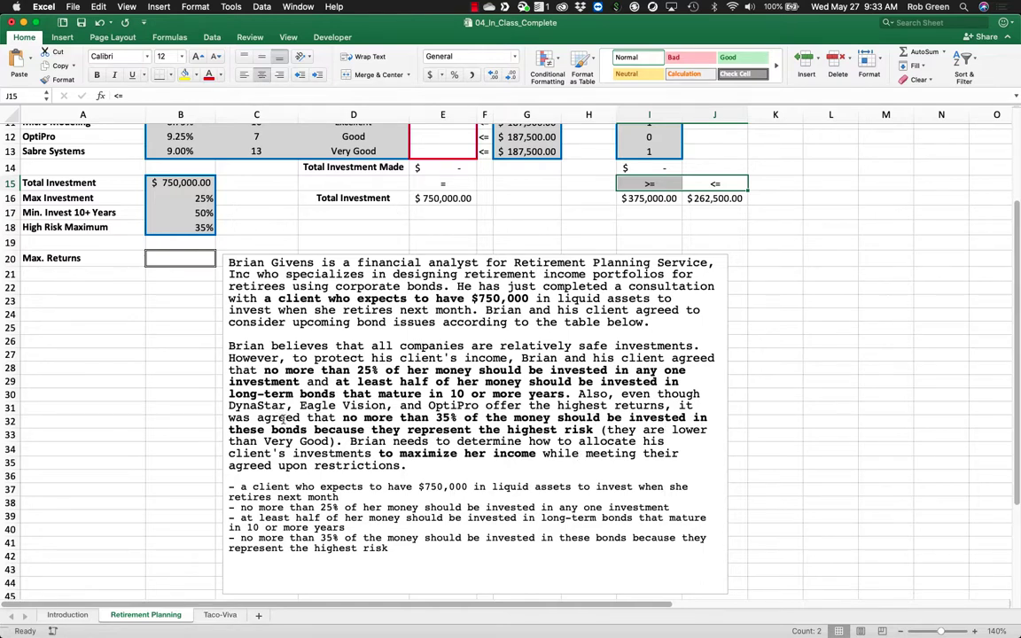
Review the high-risk companies named in the case text and bold the High Risk Maximum heading in J6:J7.
left_click(281, 404)
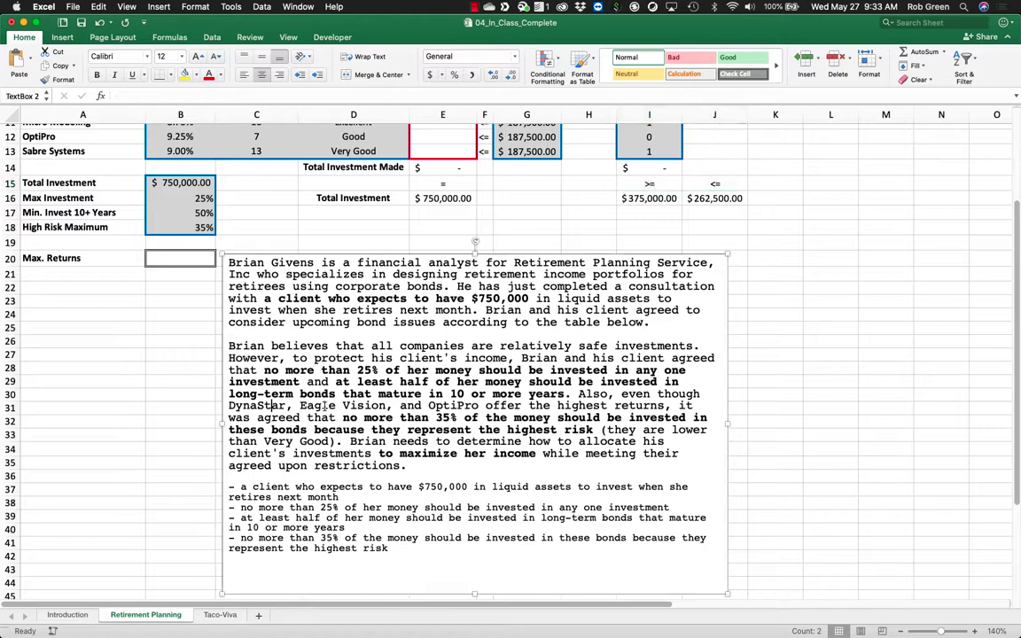
left_click_drag(428, 405, 554, 406)
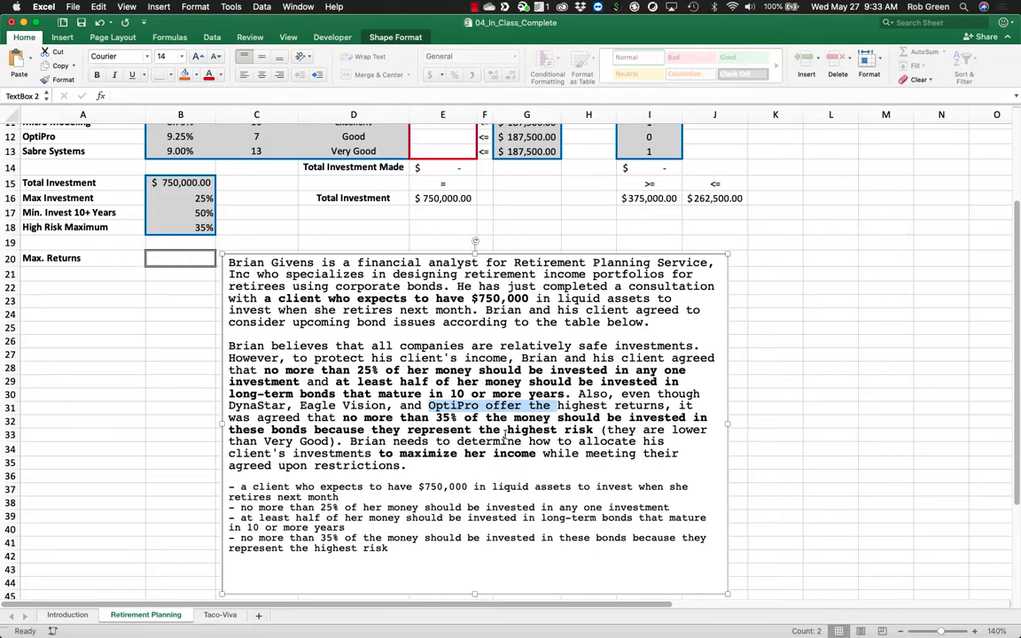
scroll(751, 364, "up", 5)
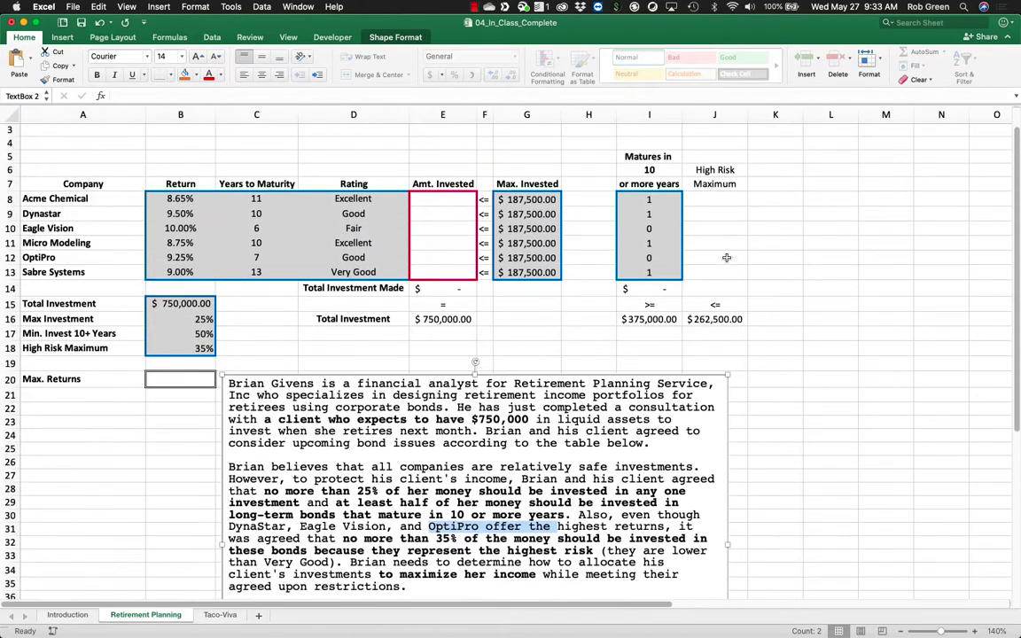
left_click_drag(709, 169, 712, 184)
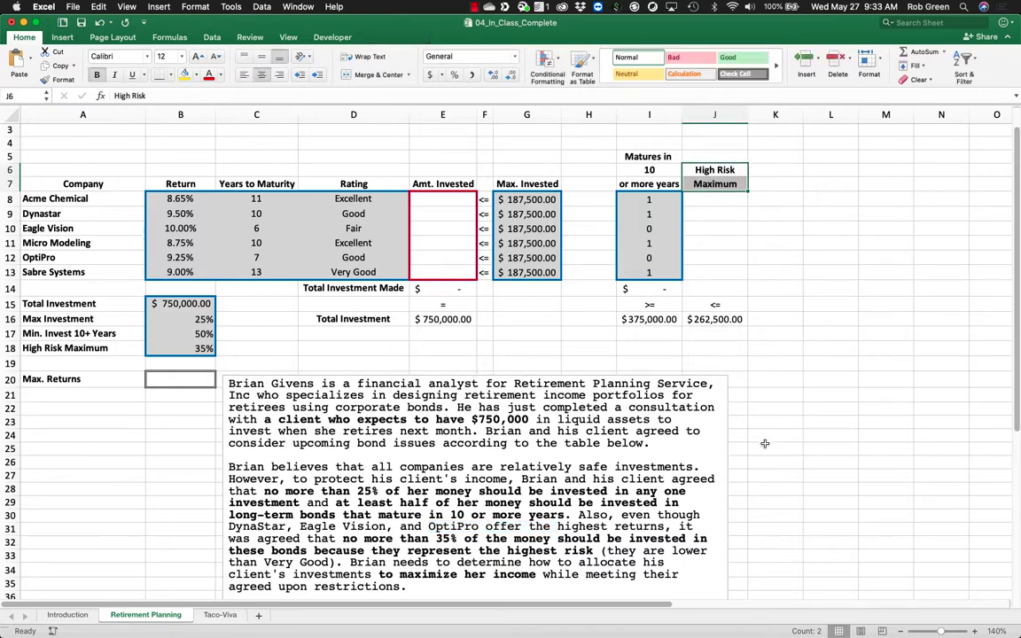
Enter 1 in J9, J10 and J12 to flag Dynastar, Eagle Vision and OptiPro as high-risk bonds.
left_click(494, 507)
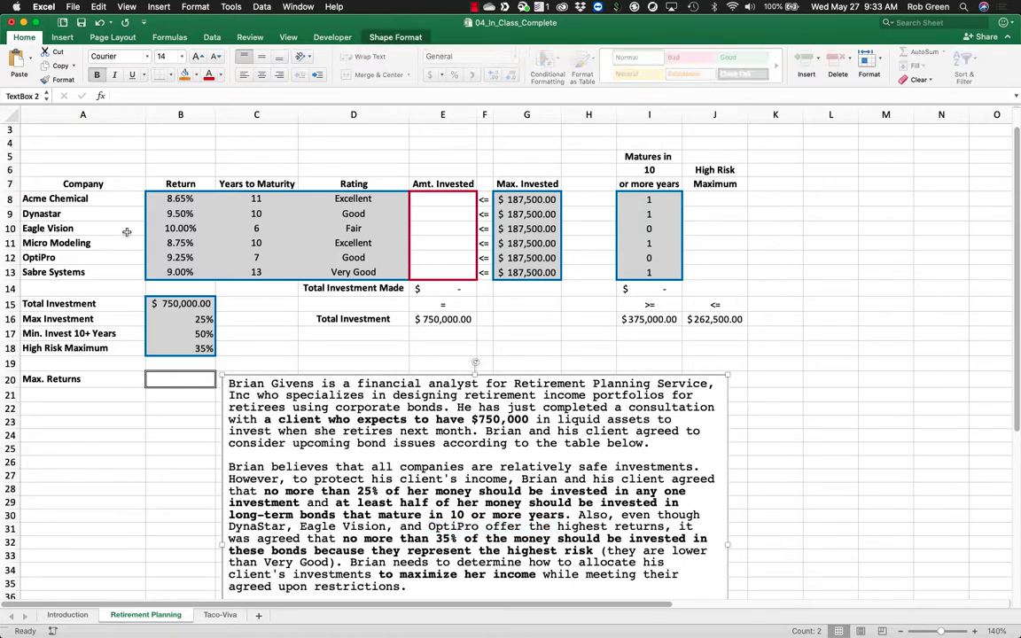
left_click_drag(129, 217, 716, 228)
left_click(716, 212)
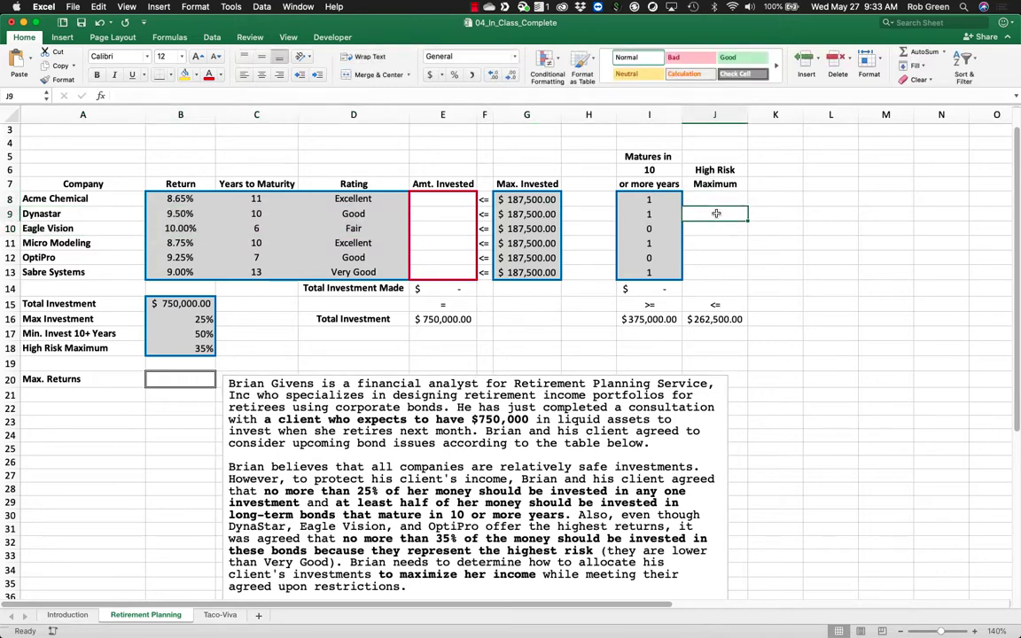
type("1")
key("Return")
type("1")
key("Return")
key("Return")
key("Return")
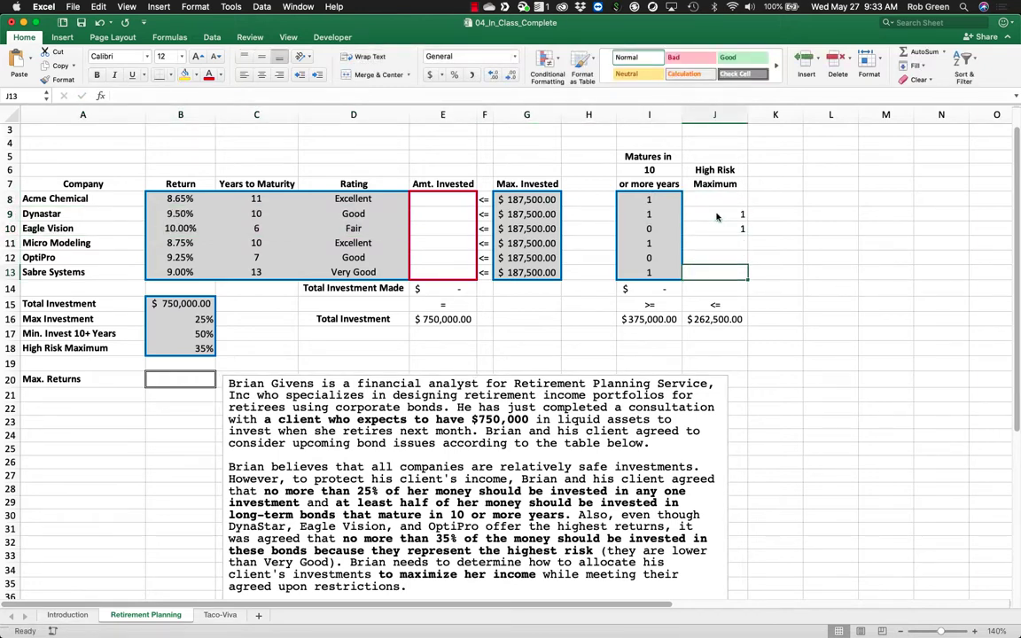
key("Up")
type("1")
key("Return")
Review the bond ratings in column D and insert a new column before the Rating column.
left_click(716, 213)
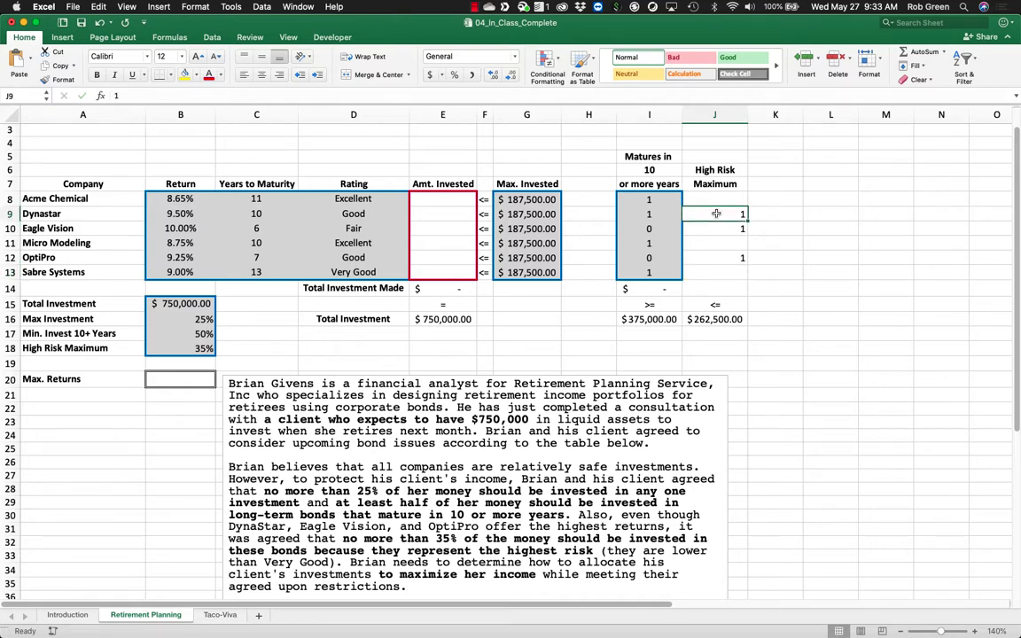
left_click_drag(348, 200, 362, 256)
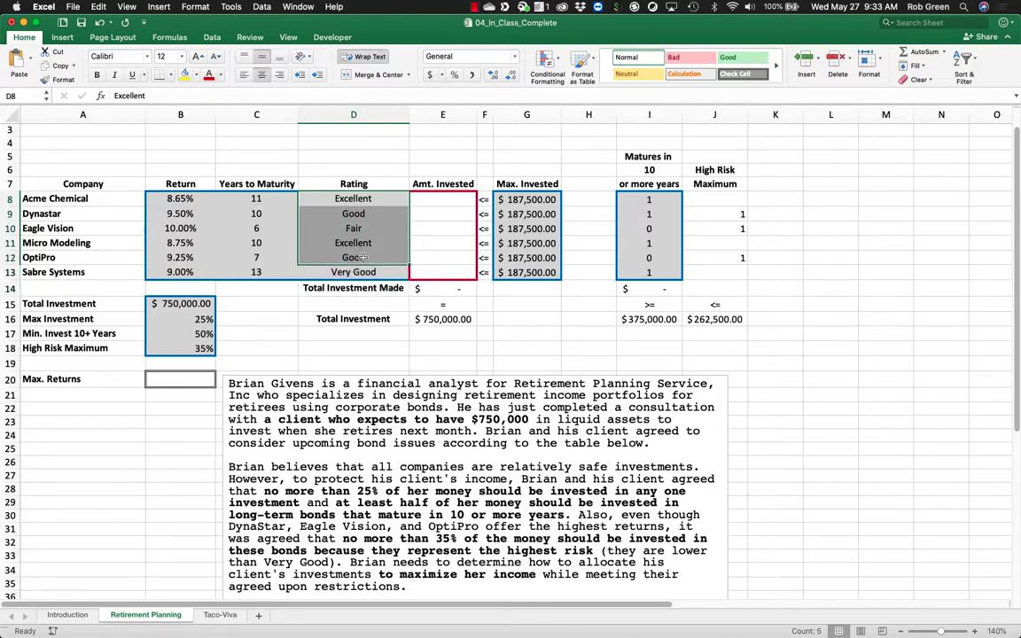
left_click(370, 244)
right_click(351, 114)
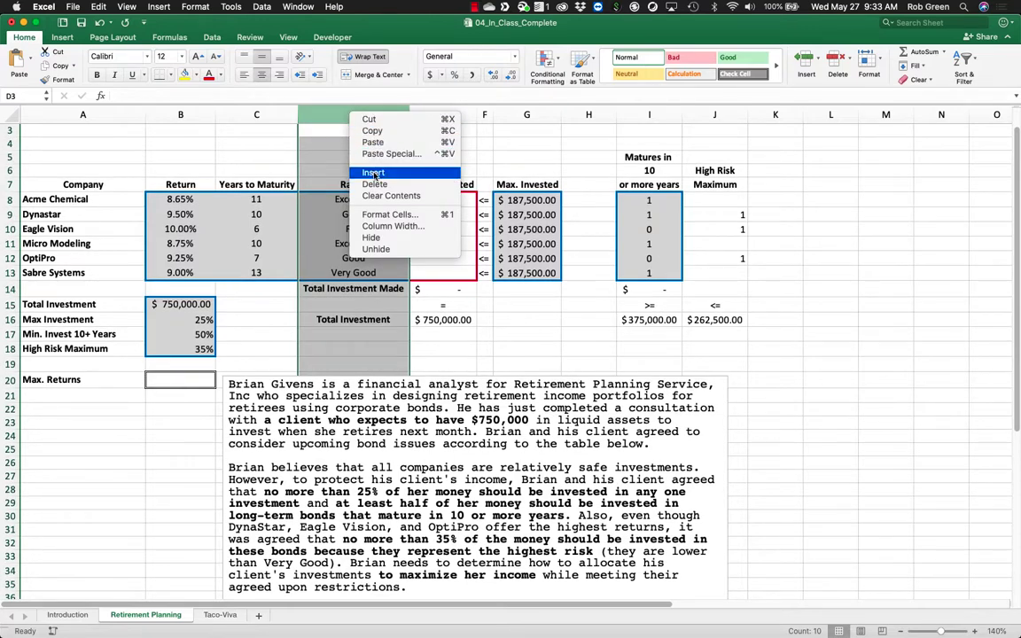
left_click(373, 174)
Merge and center D6:E6 as the new home of the Rating heading, clearing the old heading from E7.
left_click_drag(426, 170, 358, 169)
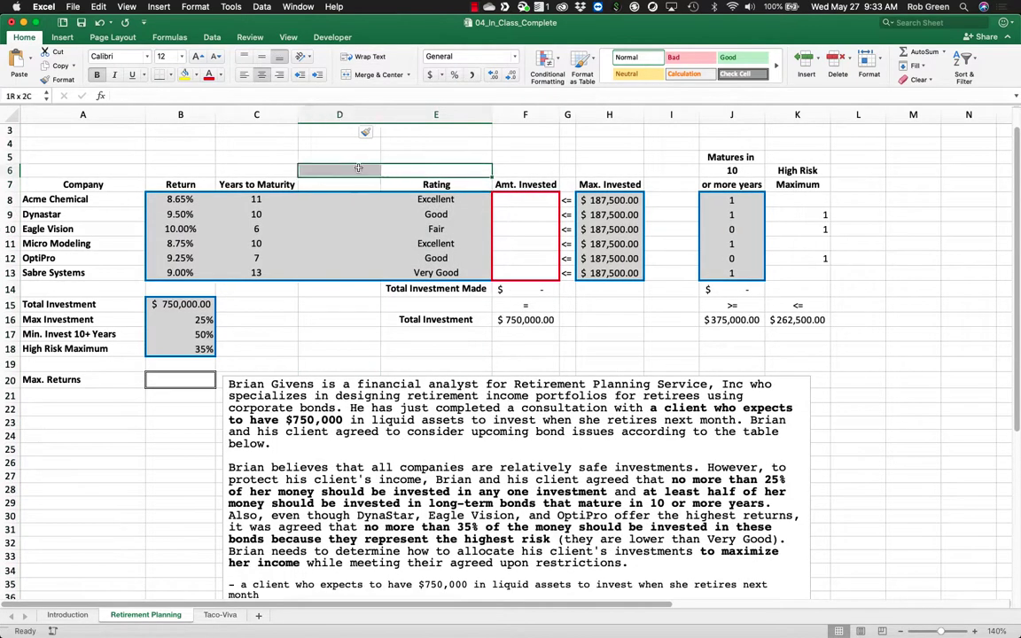
left_click(377, 75)
type("Rati")
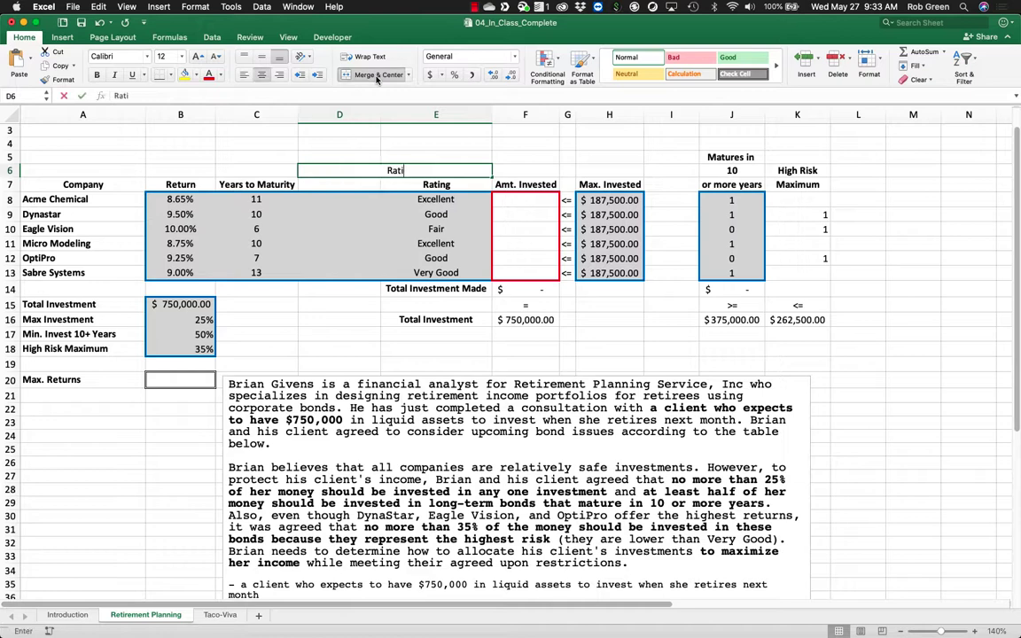
type("ng")
key("Return")
key("Return")
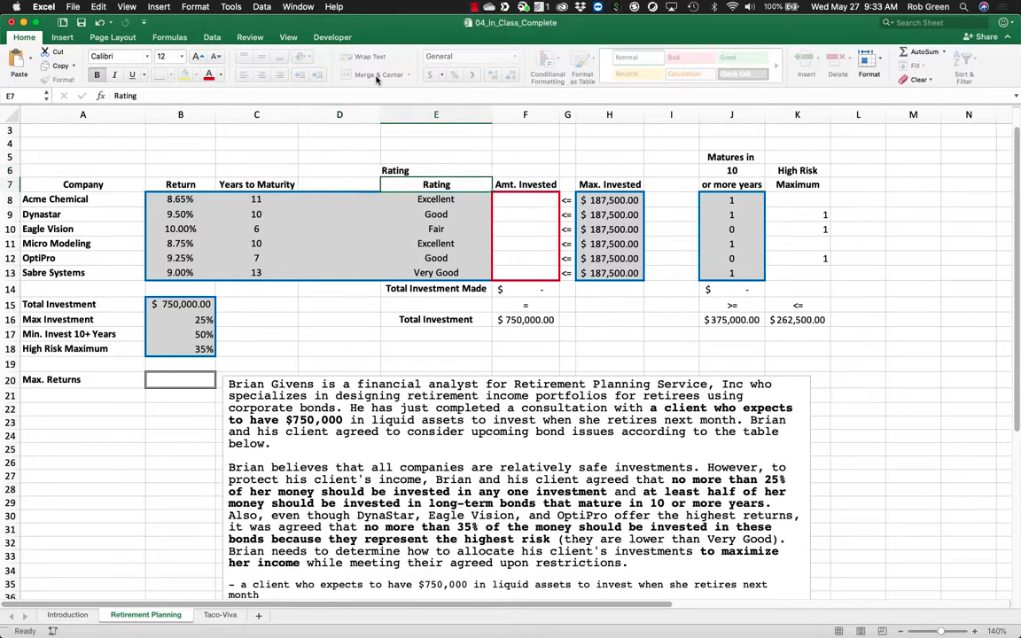
key("Delete")
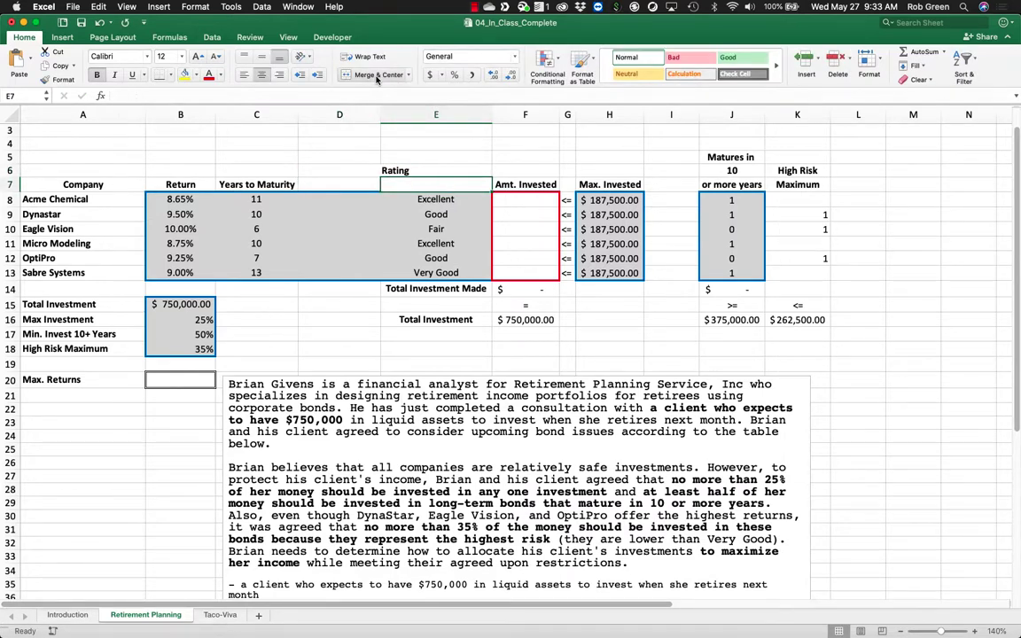
Enter the subheadings Numeric in D7 and Verbal in E7, and narrow column D to fit its heading.
key("Left")
type("Numeric")
key("Tab")
type("Verbal")
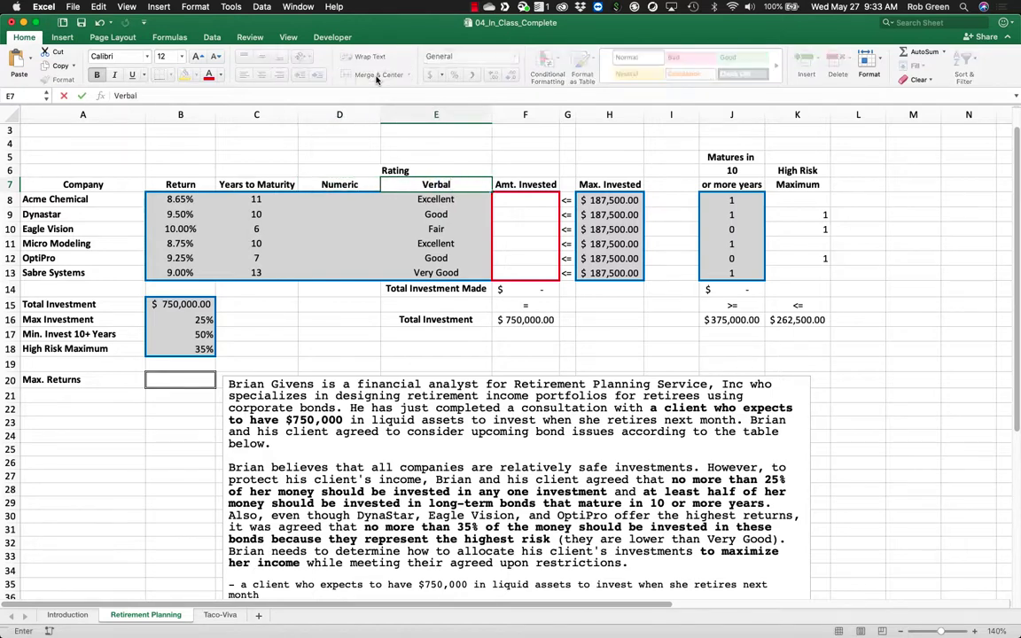
key("BackSpace")
key("BackSpace")
key("BackSpace")
type("Verbal")
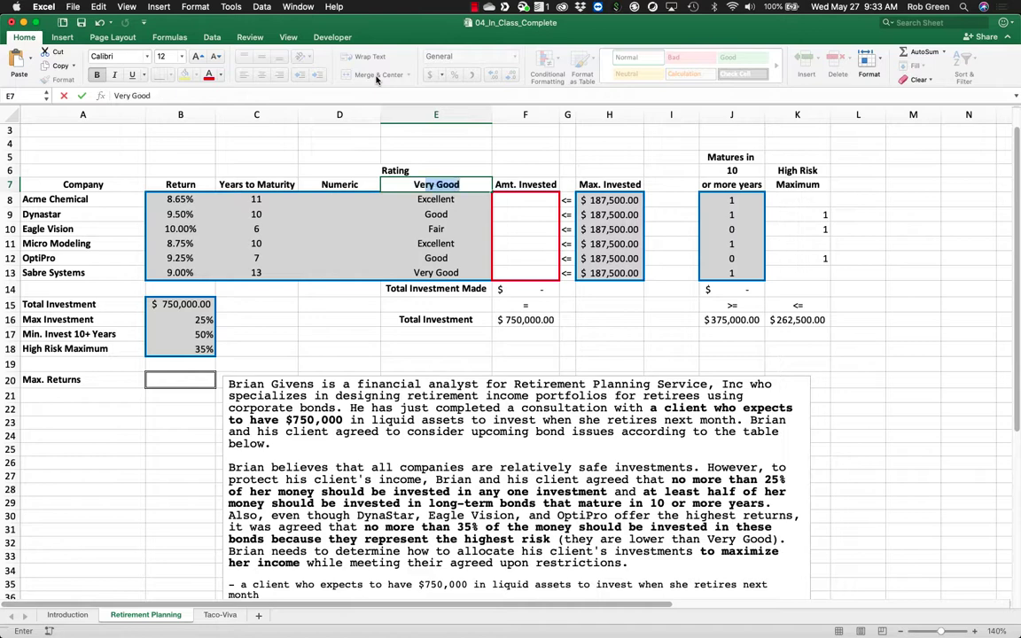
key("BackSpace")
key("BackSpace")
key("BackSpace")
type("bal")
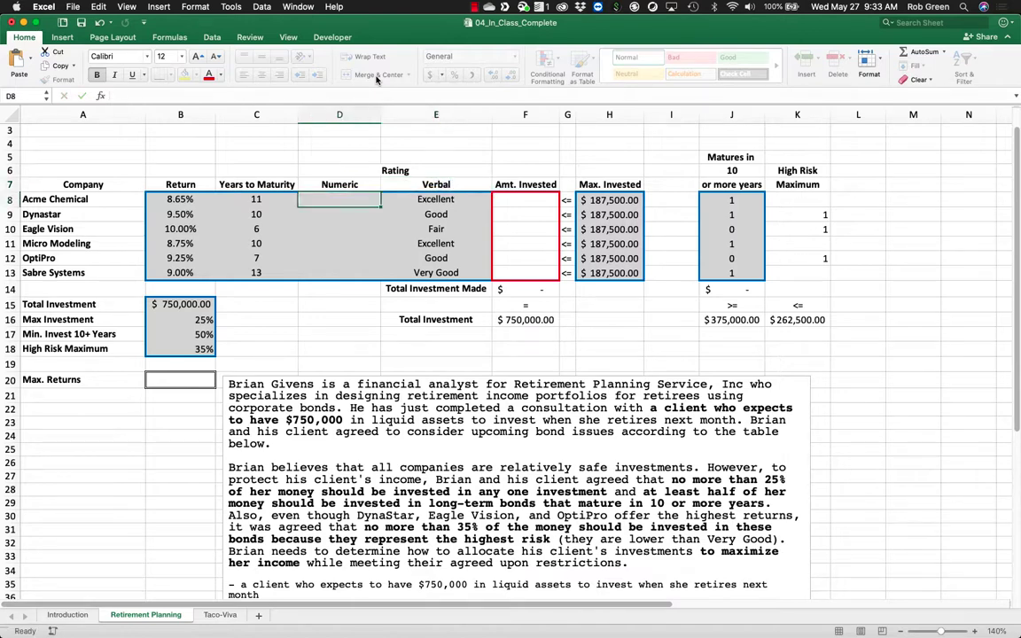
left_click_drag(339, 115, 447, 115)
Enter numeric rating 1 for Acme Chemical in D8 and 2 for Sabre Systems in D13.
left_click(329, 202)
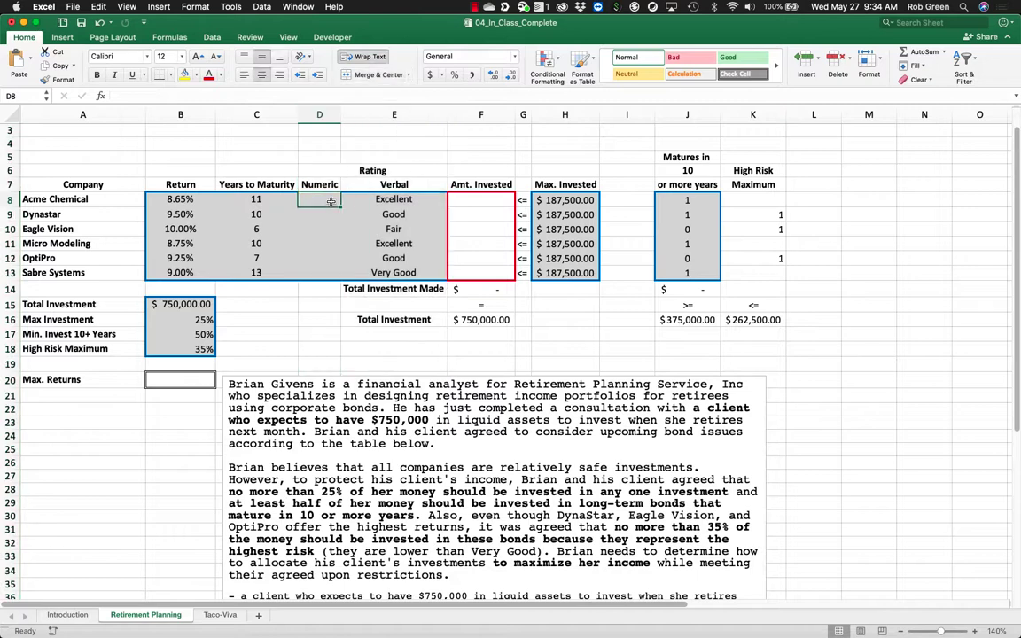
type("1")
key("Down")
key("Down")
key("Down")
key("Down")
key("Down")
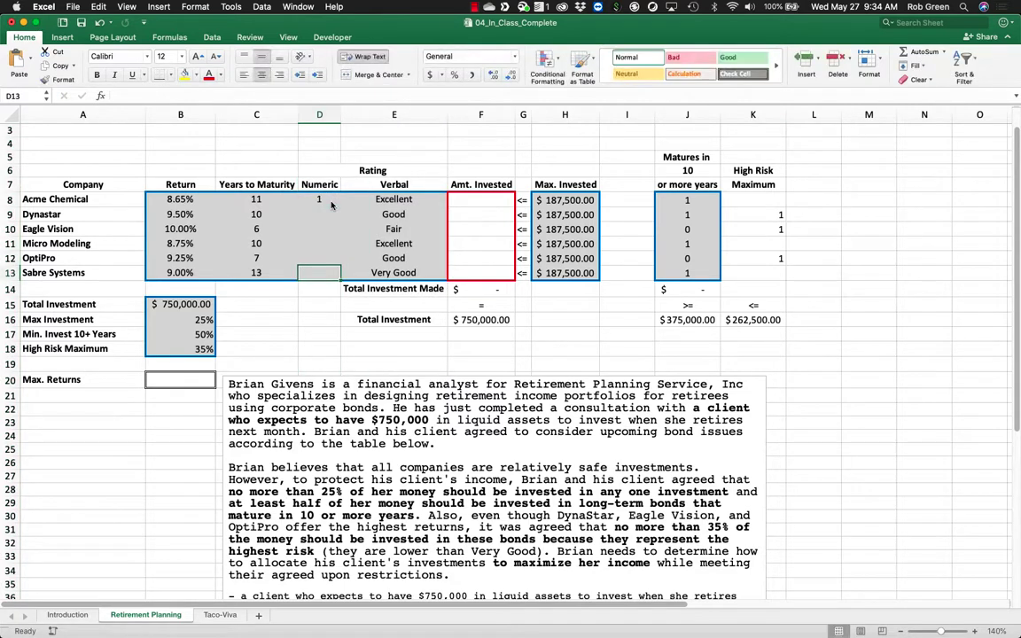
type("2")
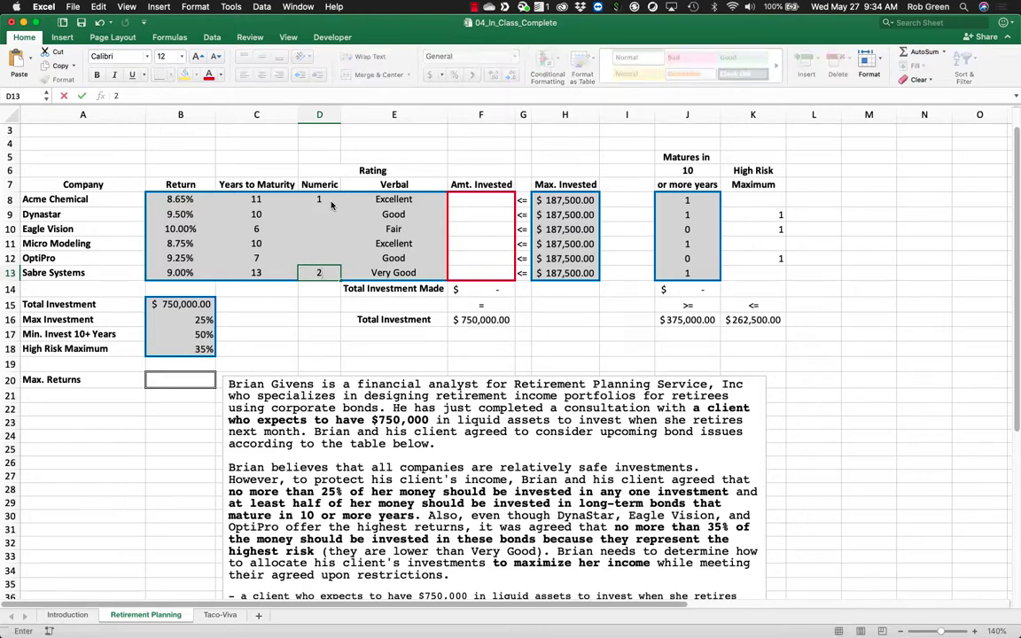
key("Up")
Enter numeric ratings 3 for OptiPro and Dynastar, 4 for Eagle Vision and 1 for Micro Modeling in column D.
type("3")
key("Up")
key("Up")
key("Up")
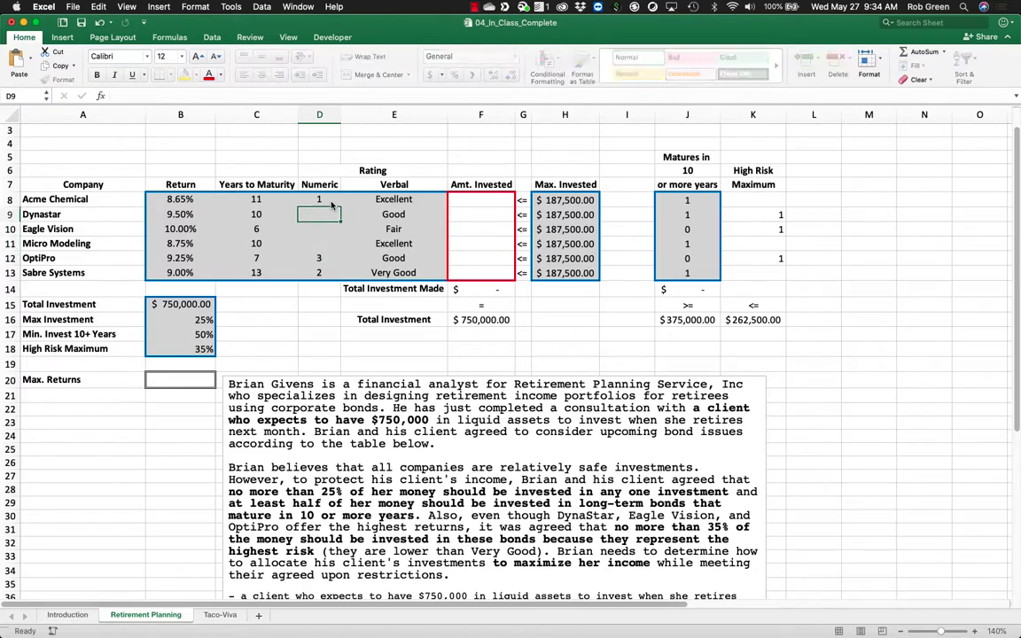
type("3")
key("Return")
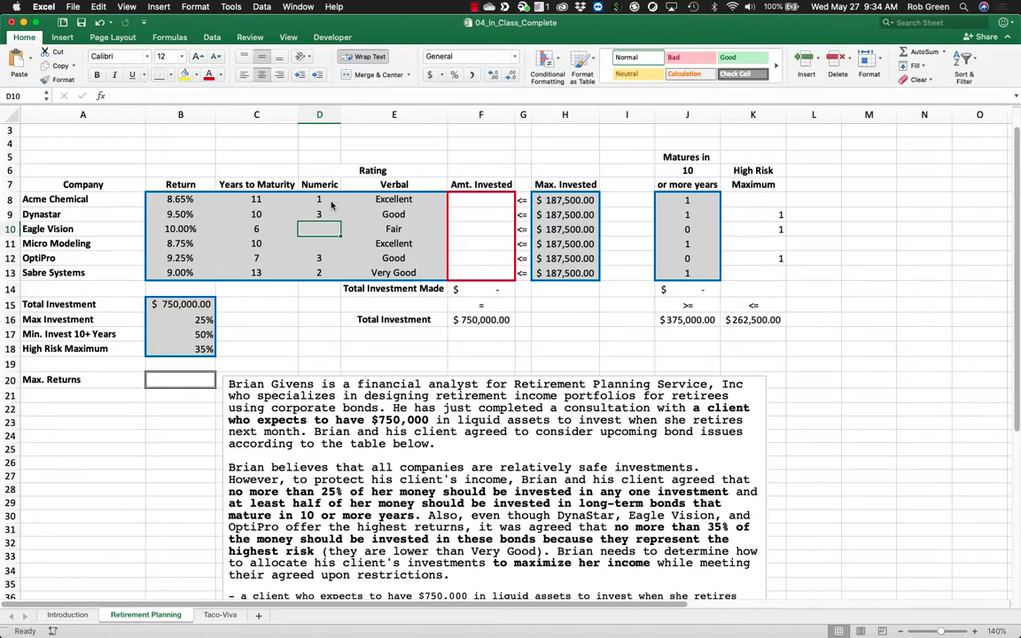
type("4")
key("Return")
type("1")
key("Return")
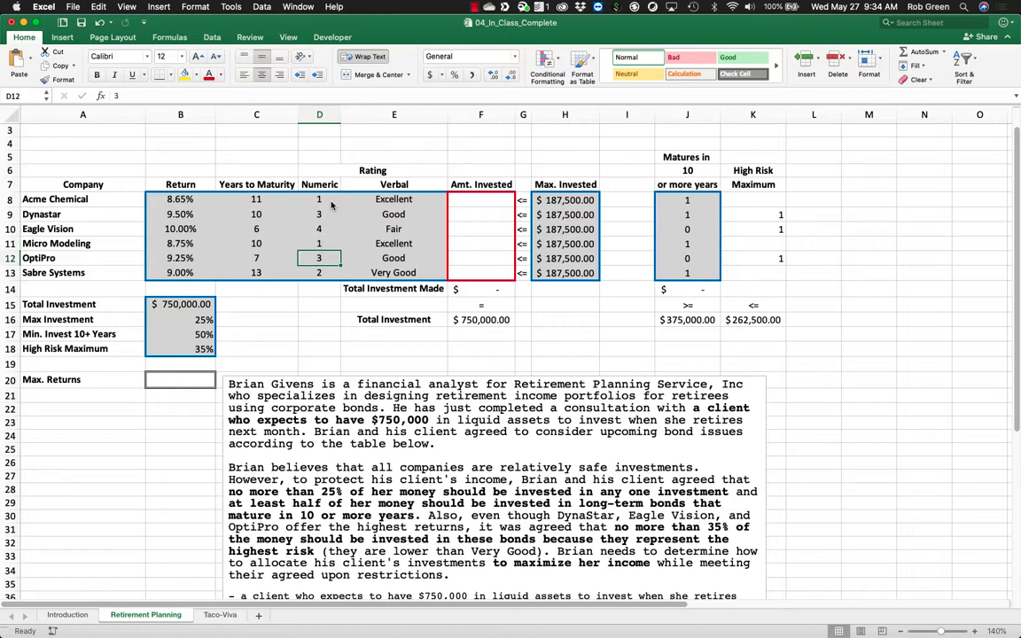
Enter =IF(D8>=3,1,0) in K8 and fill it down through K13 to flag the high-risk bonds.
left_click_drag(102, 257, 103, 212)
left_click(772, 202)
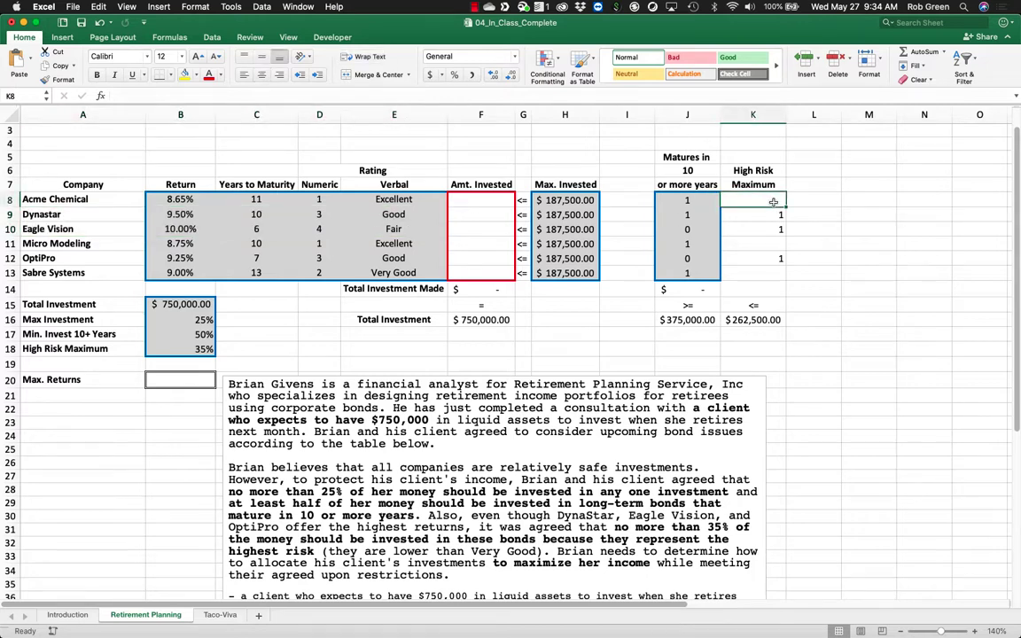
type("=if(")
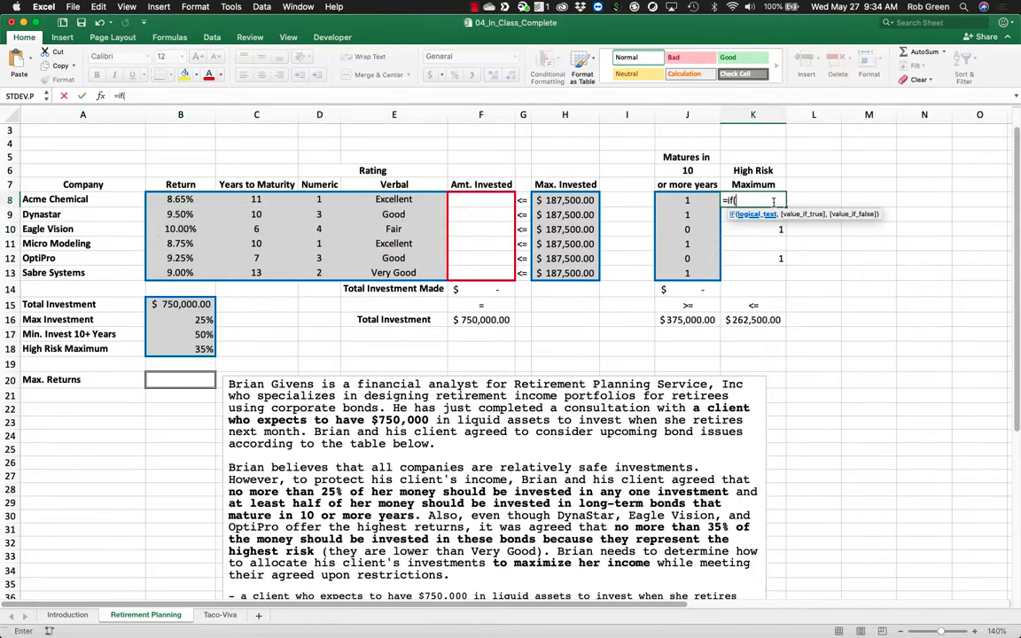
left_click(317, 198)
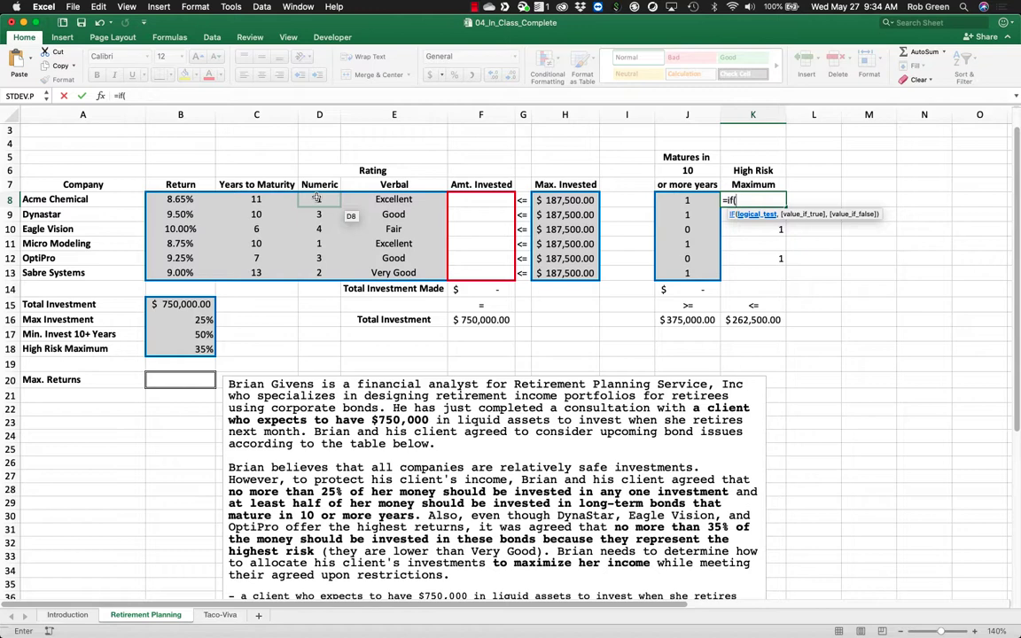
left_click(316, 199)
type(">=")
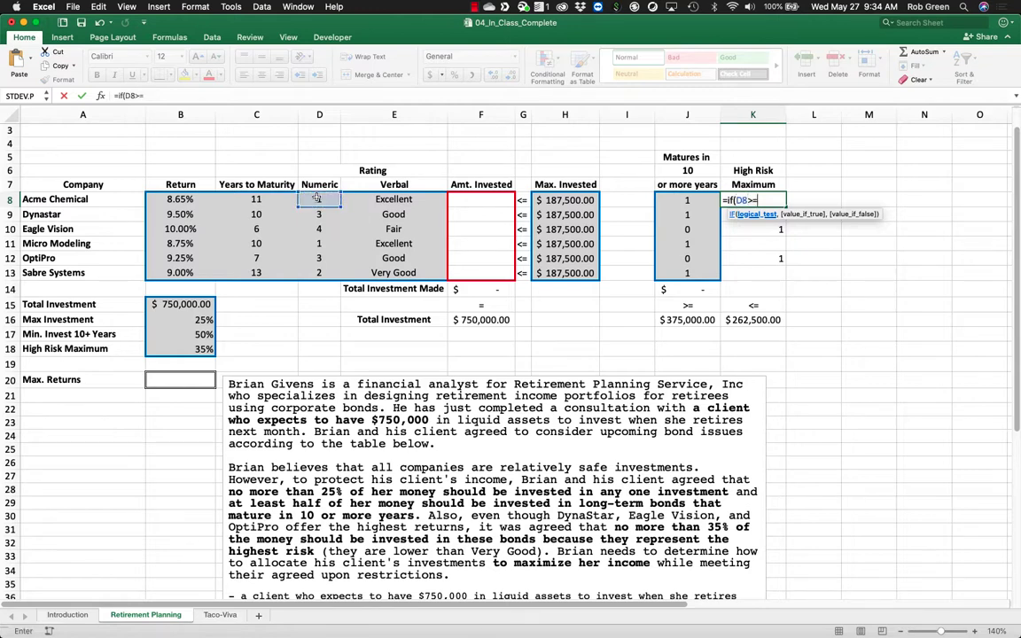
type("3,1,0")
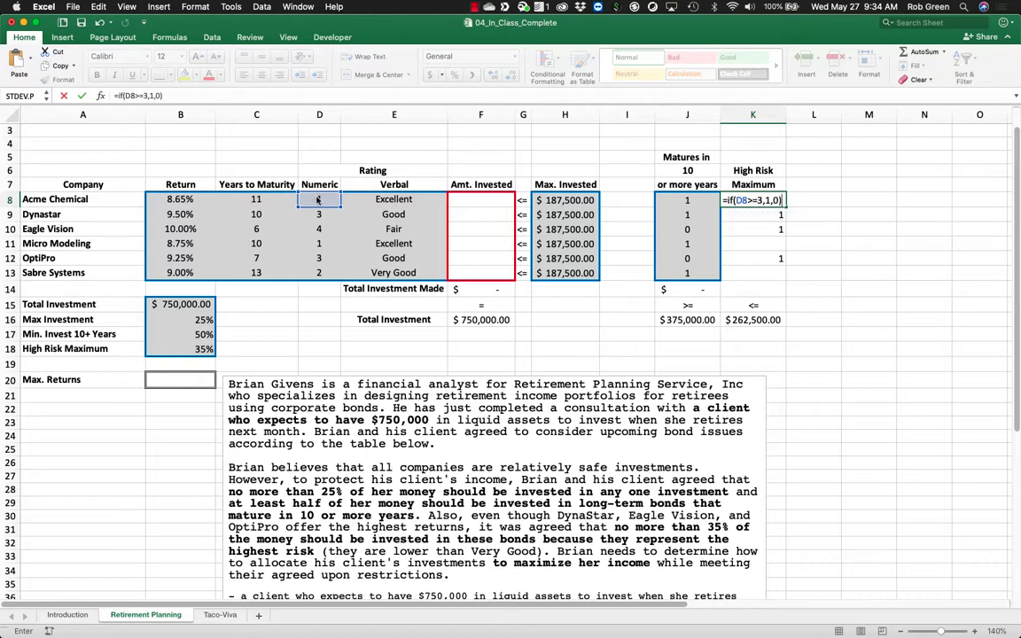
key("Return")
left_click(778, 201)
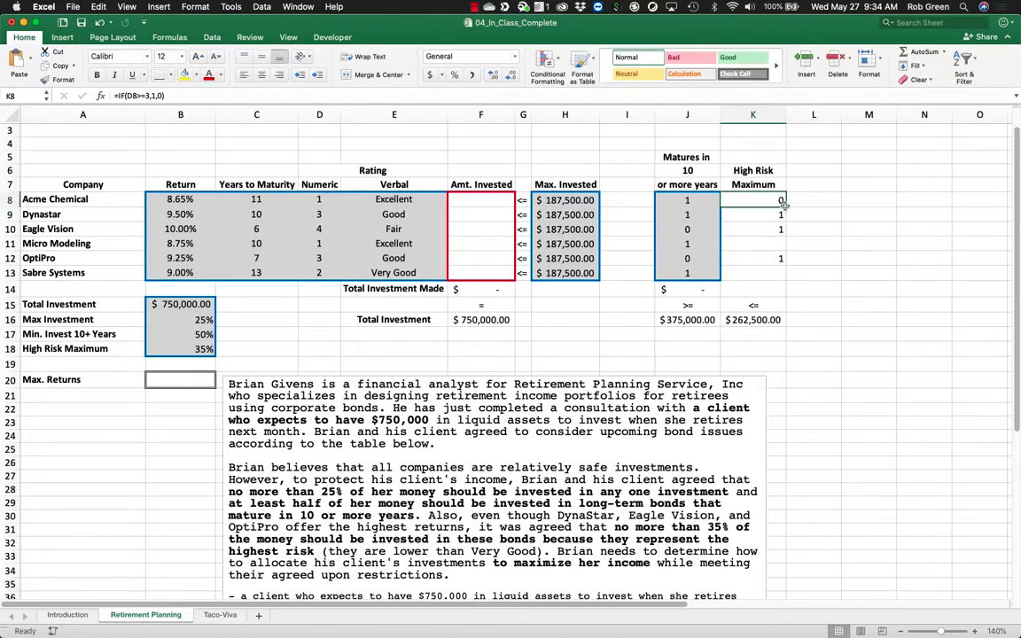
left_click_drag(783, 205, 808, 272)
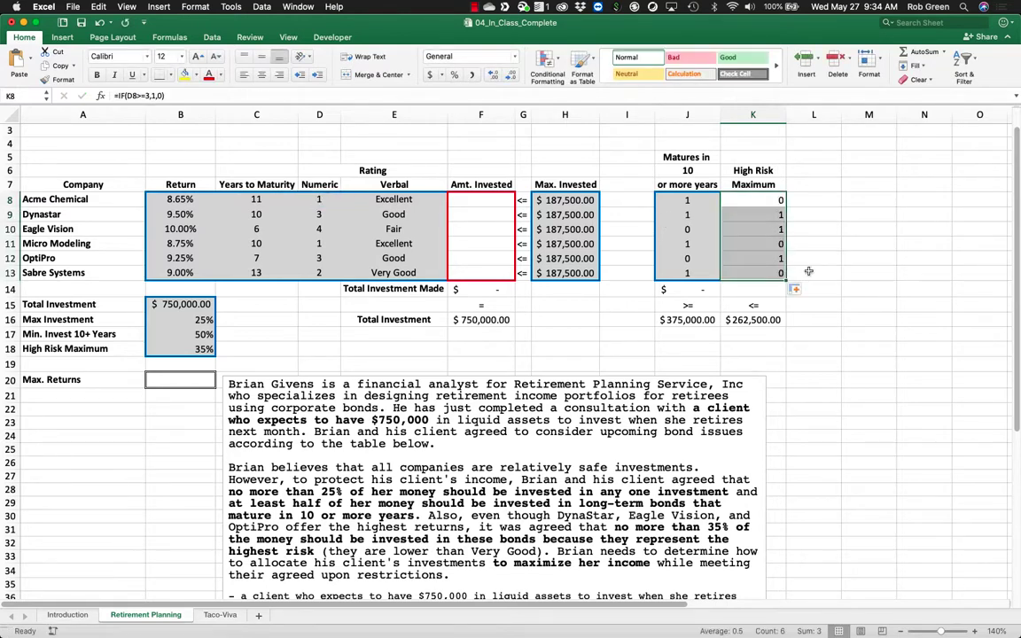
Enter 3 in K5 as the high-risk rating threshold and make it bold and centered.
left_click_drag(775, 232, 52, 213)
left_click(779, 202)
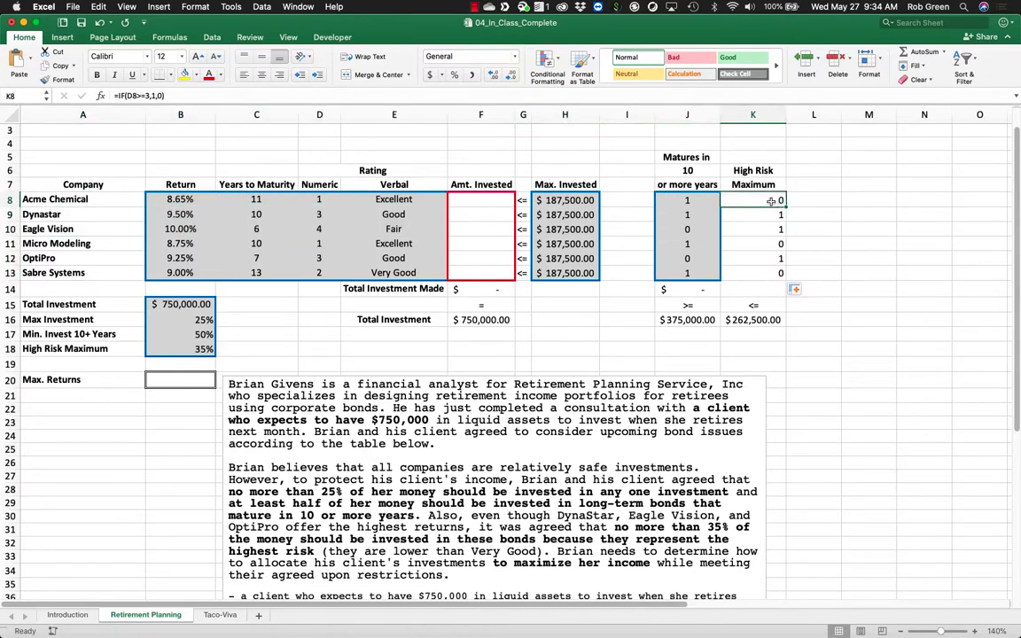
double_click(770, 201)
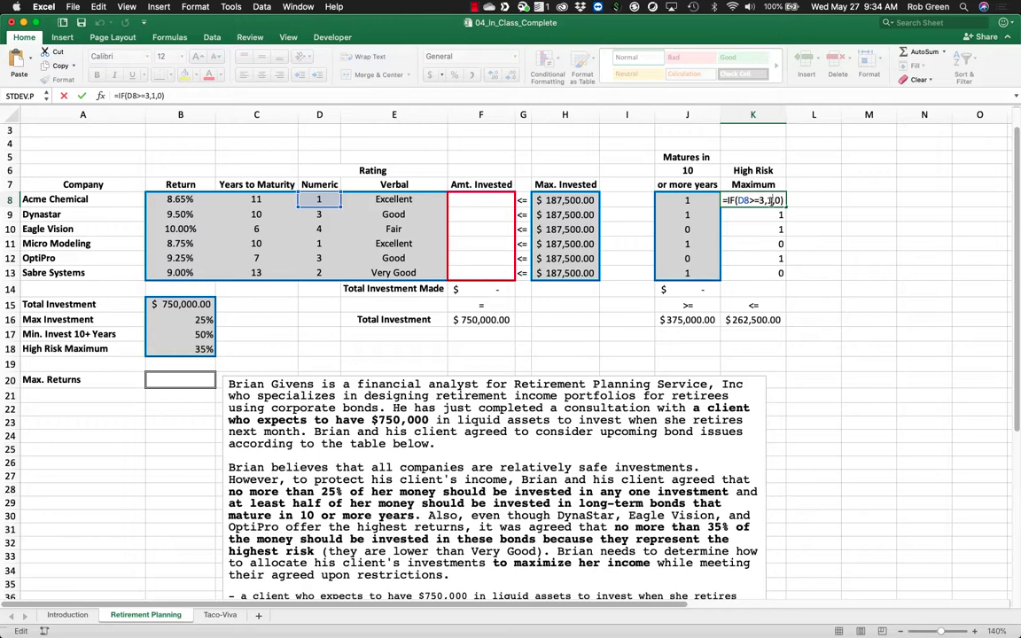
key("Return")
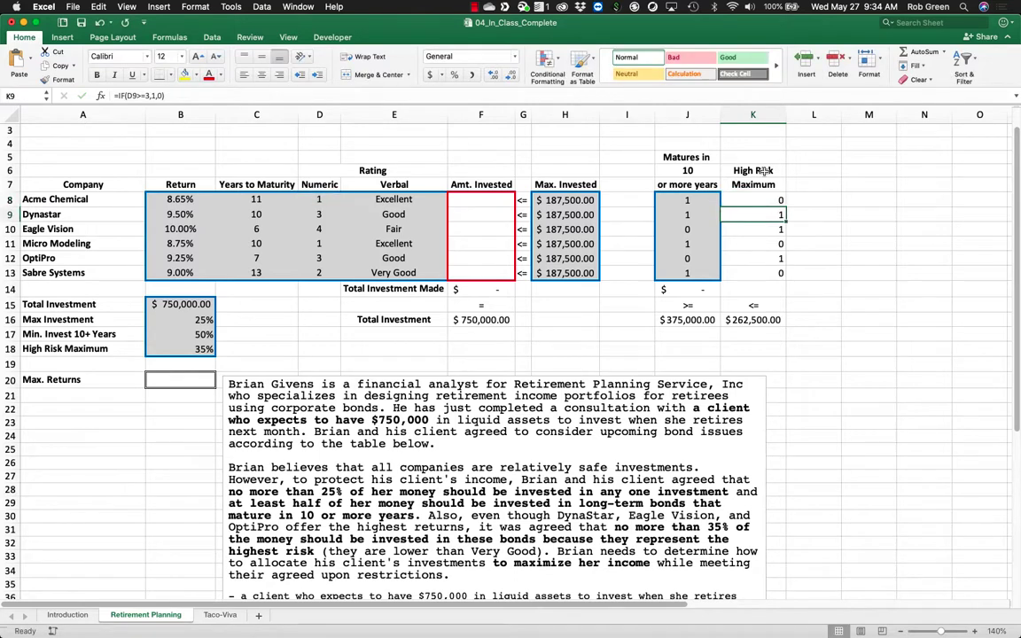
left_click(762, 171)
left_click(755, 156)
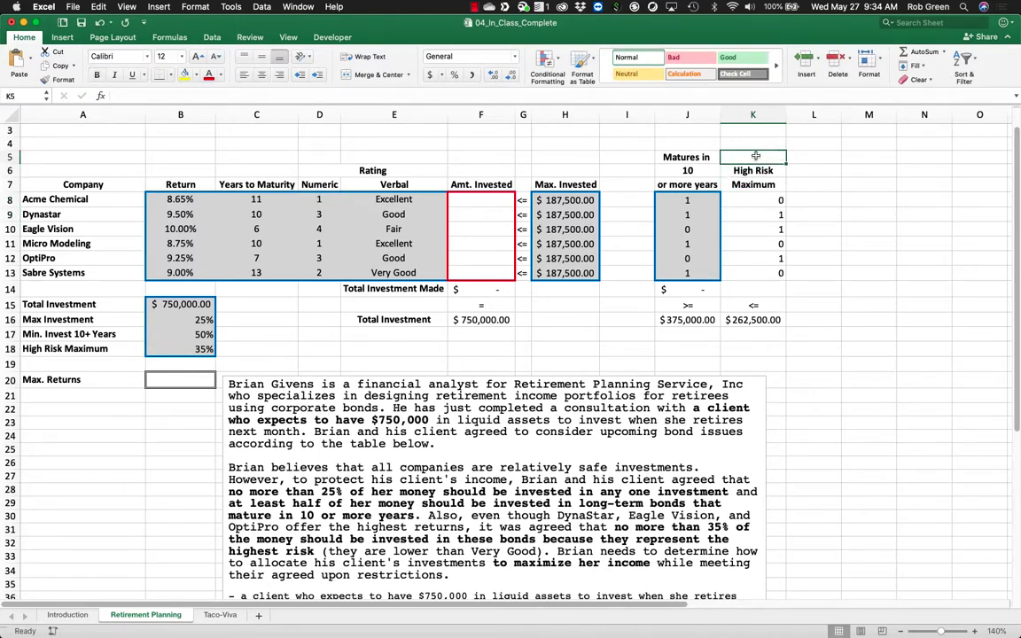
type("3")
key("ctrl+Return")
key("super+b")
left_click(262, 75)
Replace the hard-coded 3 in K8's IF formula with the absolute reference $K$5 and fill it down through K13.
left_click(746, 200)
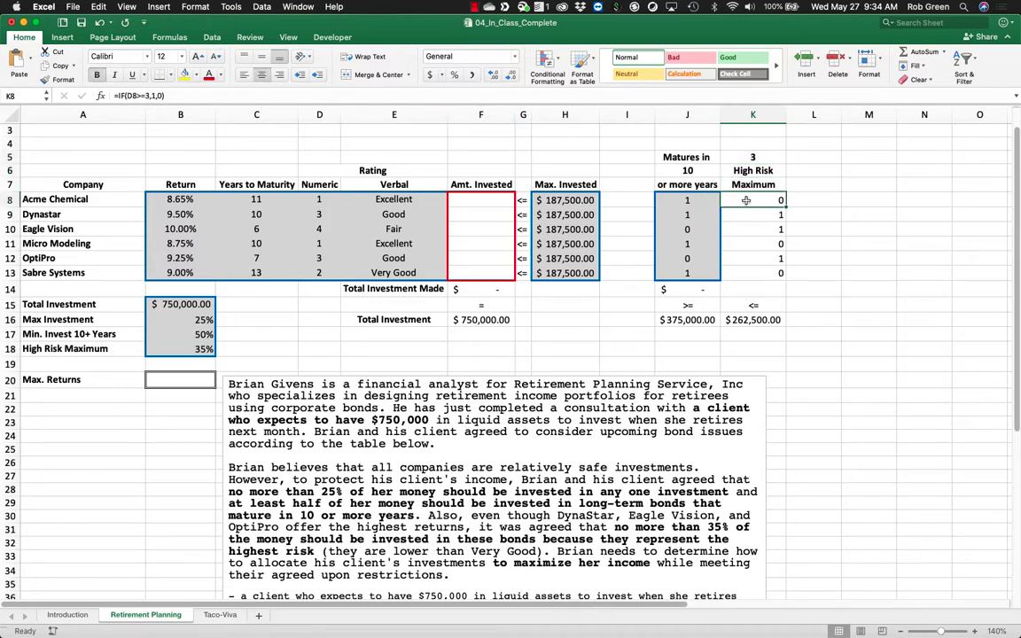
double_click(746, 200)
key("BackSpace")
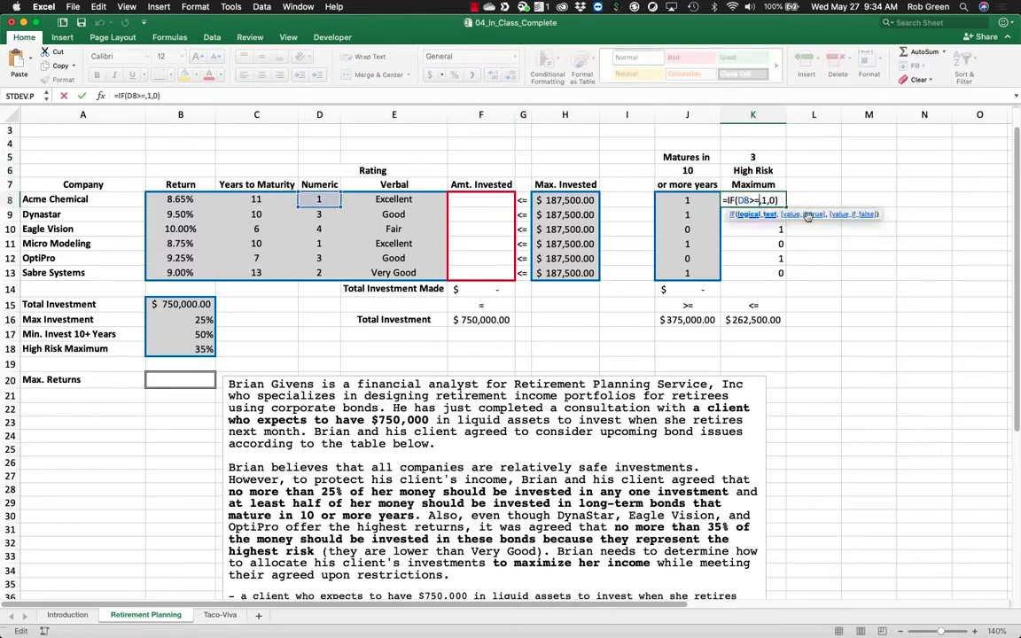
left_click(769, 161)
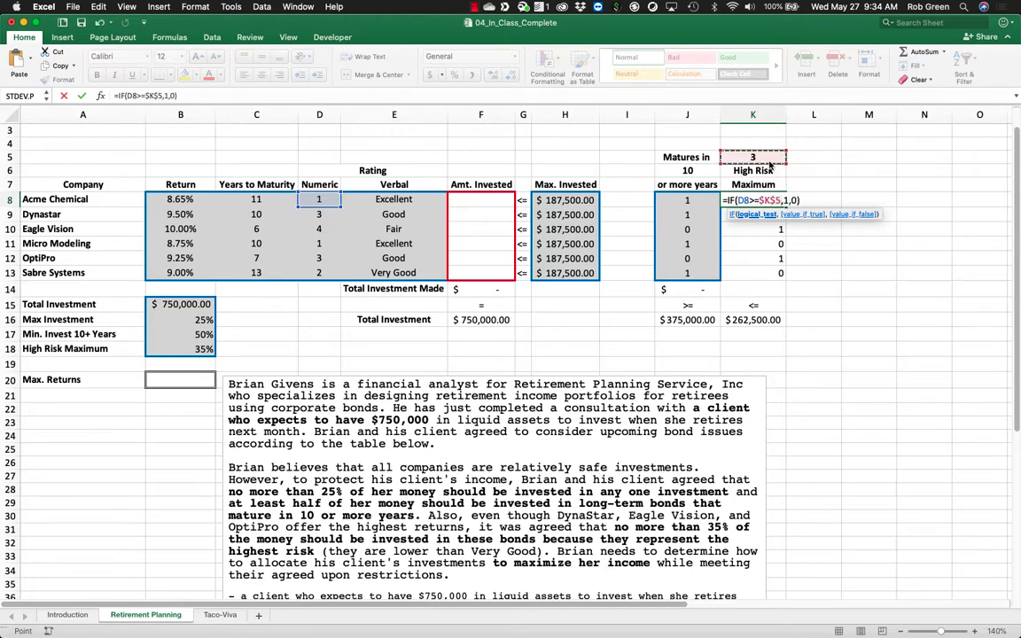
key("Return")
left_click(777, 202)
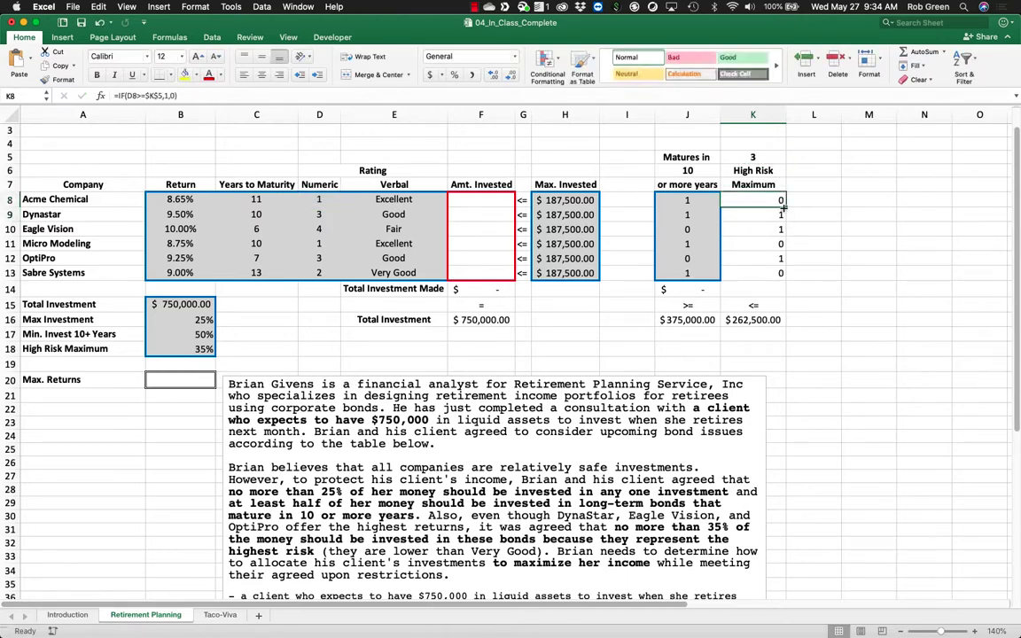
left_click_drag(785, 207, 777, 276)
left_click(823, 181)
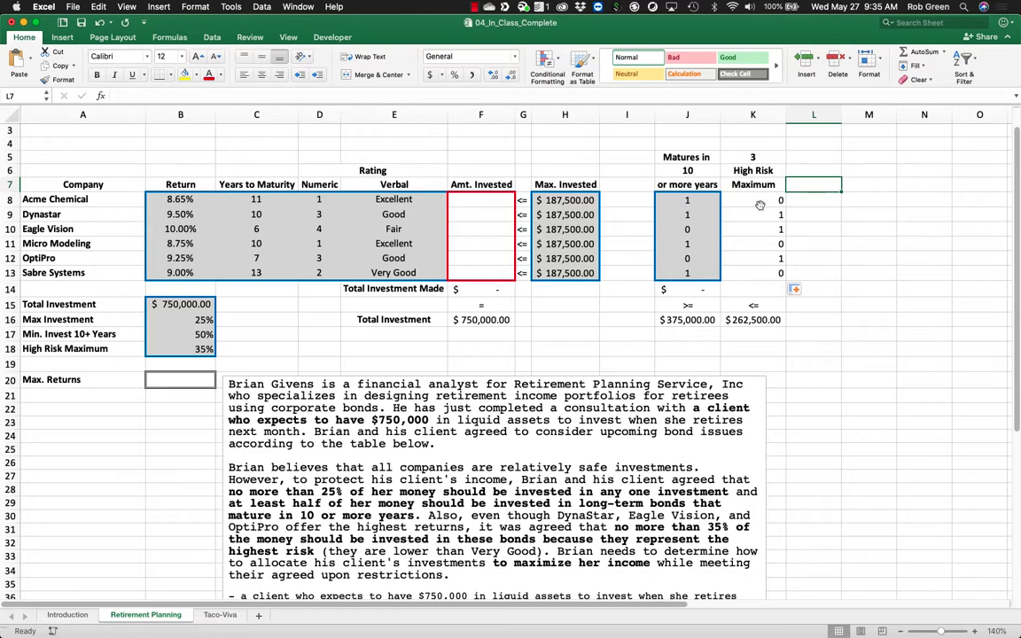
Format J8:K13 with a blue outline border and a light gray fill.
left_click_drag(757, 202, 715, 269)
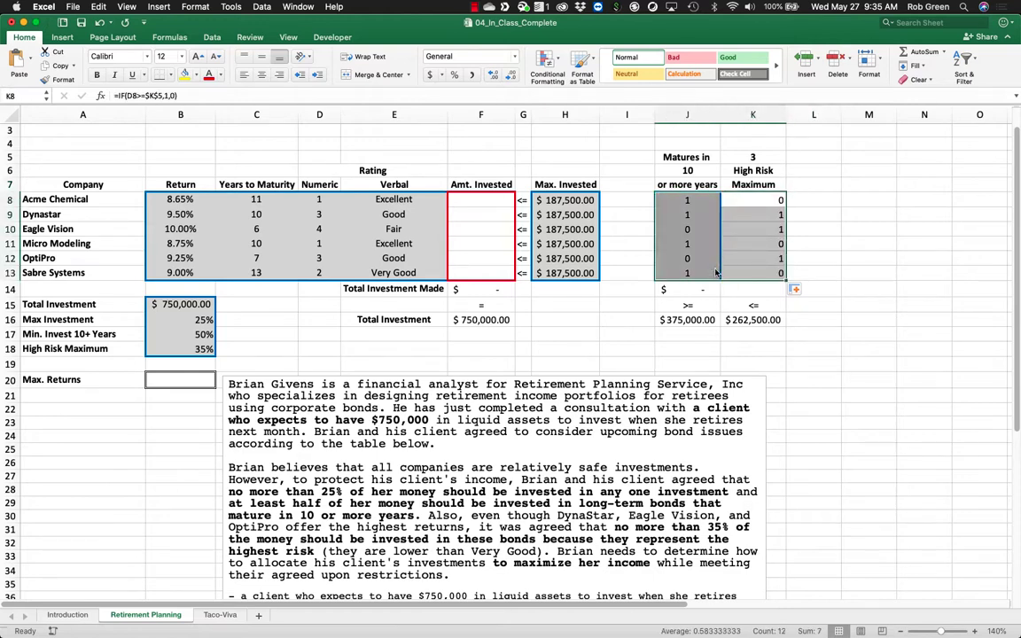
right_click(716, 272)
left_click(756, 449)
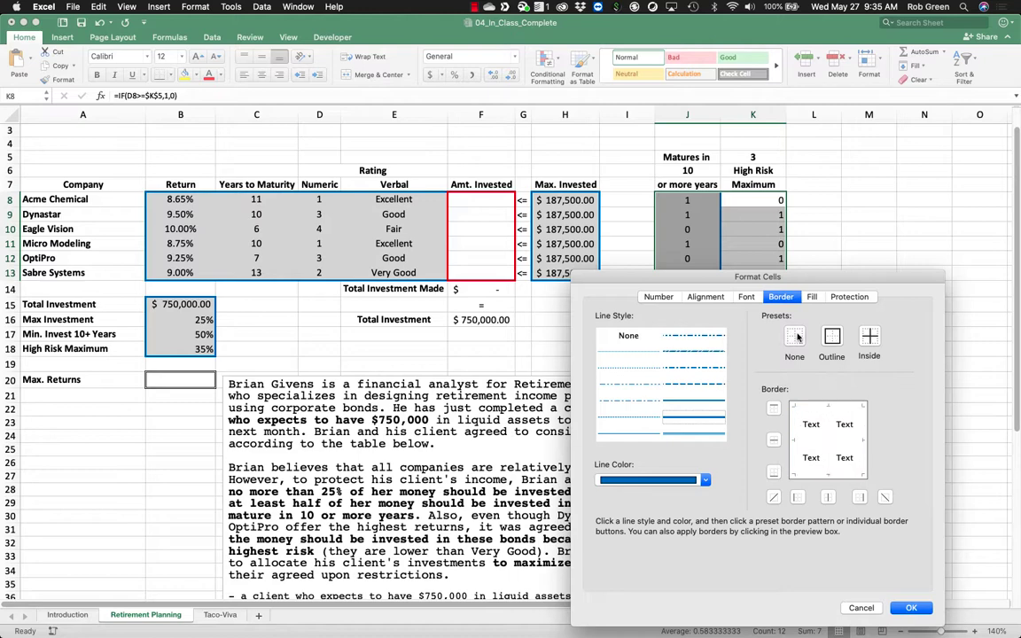
left_click(830, 337)
left_click(811, 296)
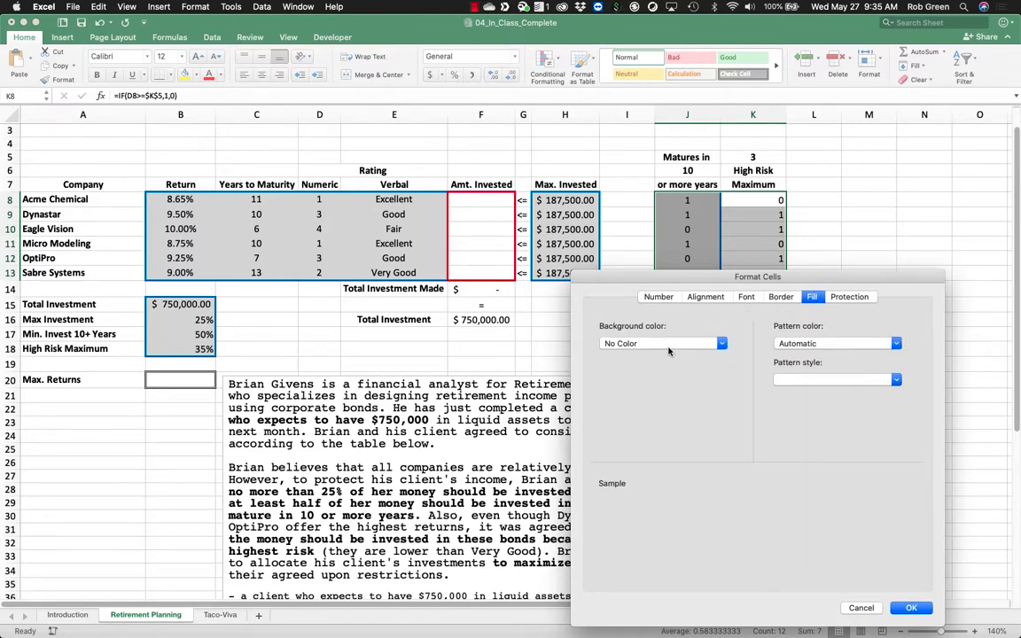
left_click(669, 348)
left_click(610, 422)
left_click(918, 607)
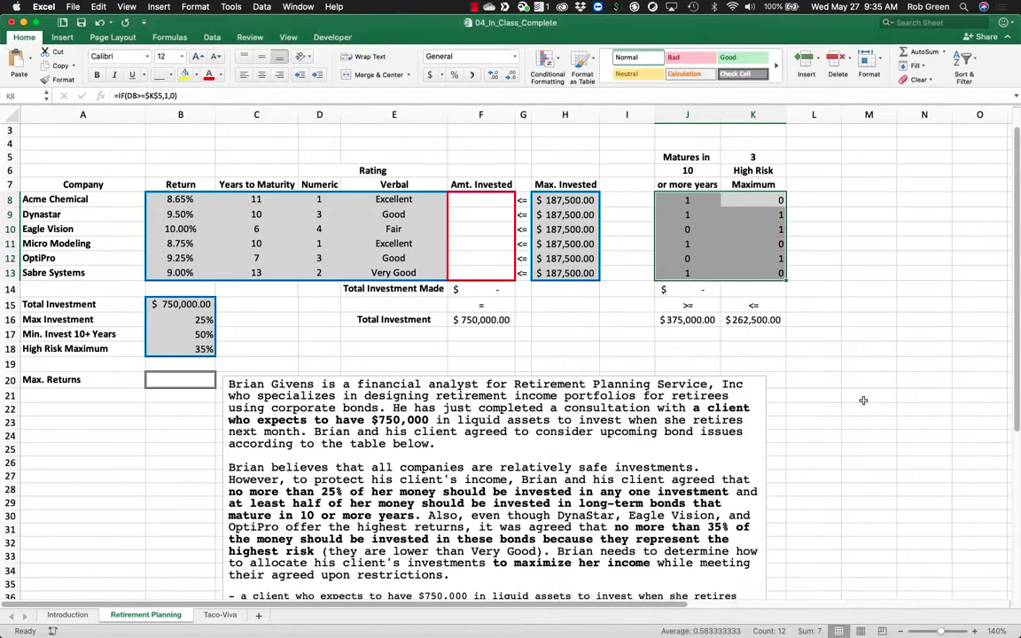
left_click(817, 334)
Copy the SUMPRODUCT formula from J14 to K14 and check that it references $F$8:$F$13 and K8:K13.
left_click(658, 290)
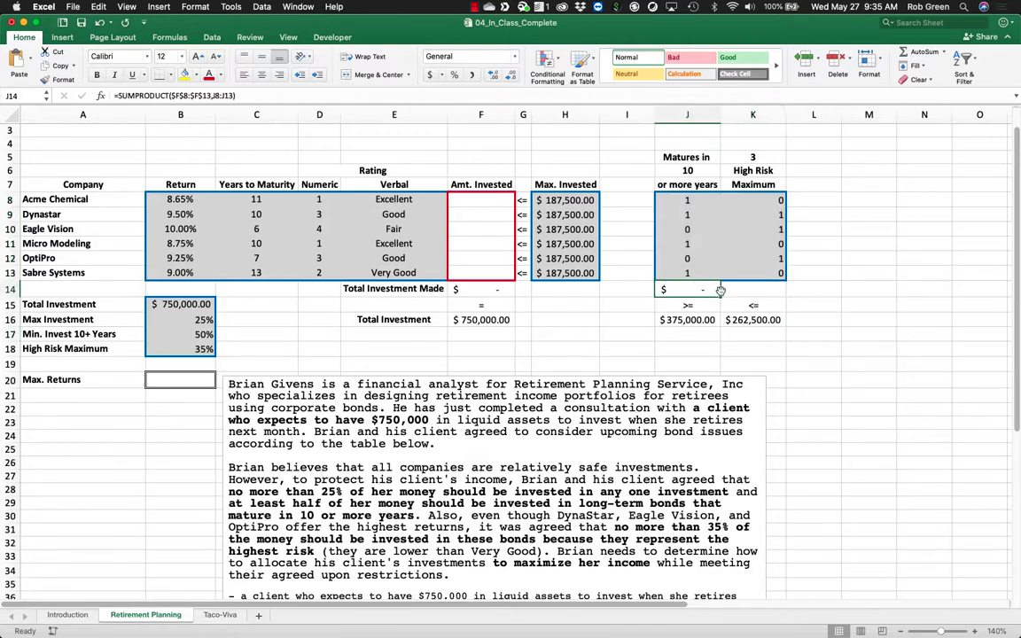
left_click_drag(720, 297, 776, 293)
double_click(771, 291)
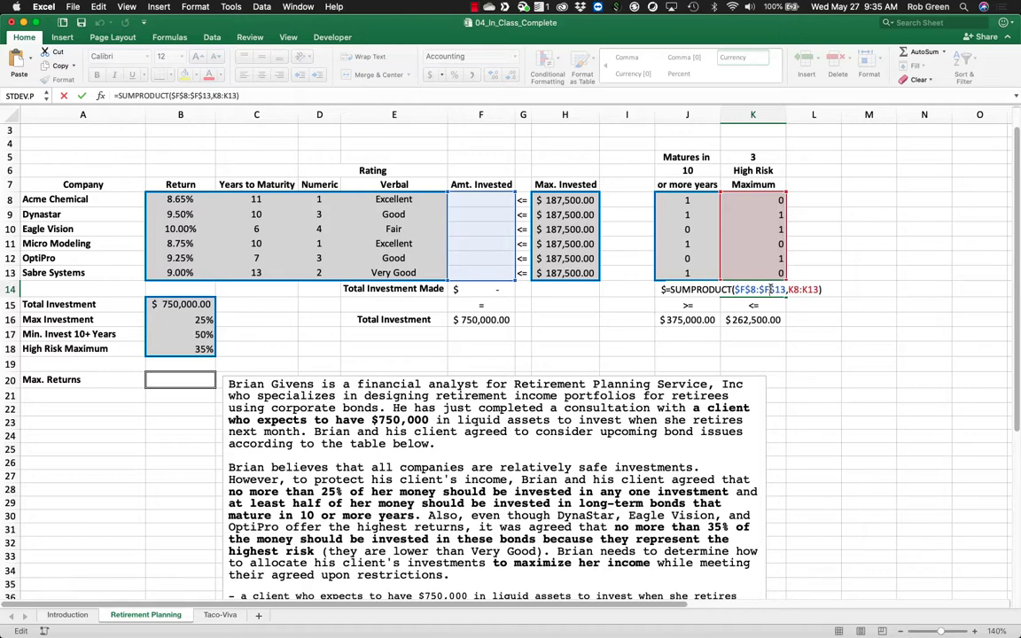
key("Return")
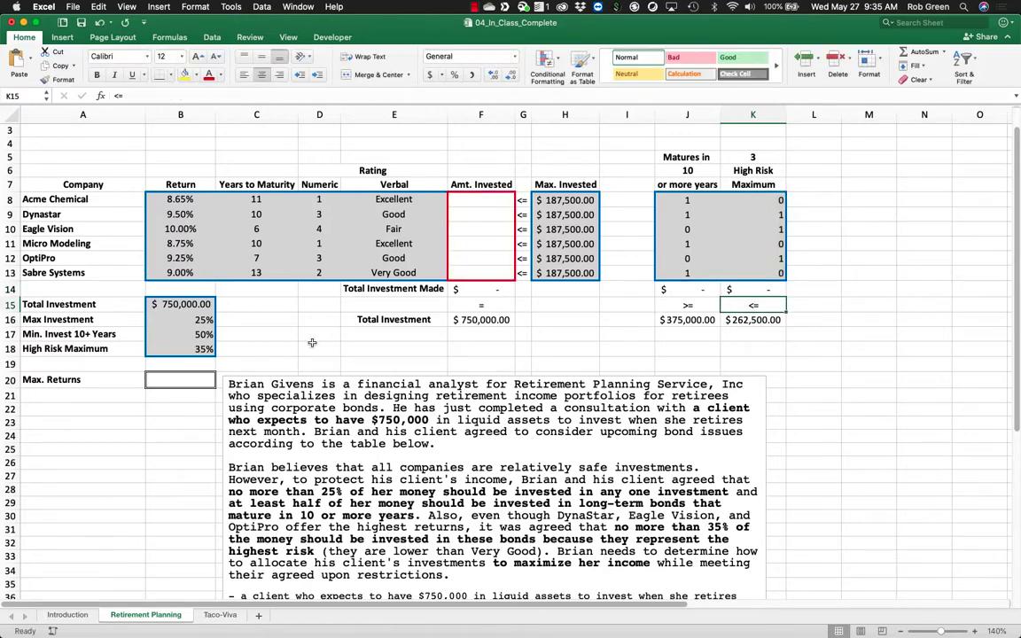
Open Solver and reset all of its existing parameters and constraints.
left_click(342, 347)
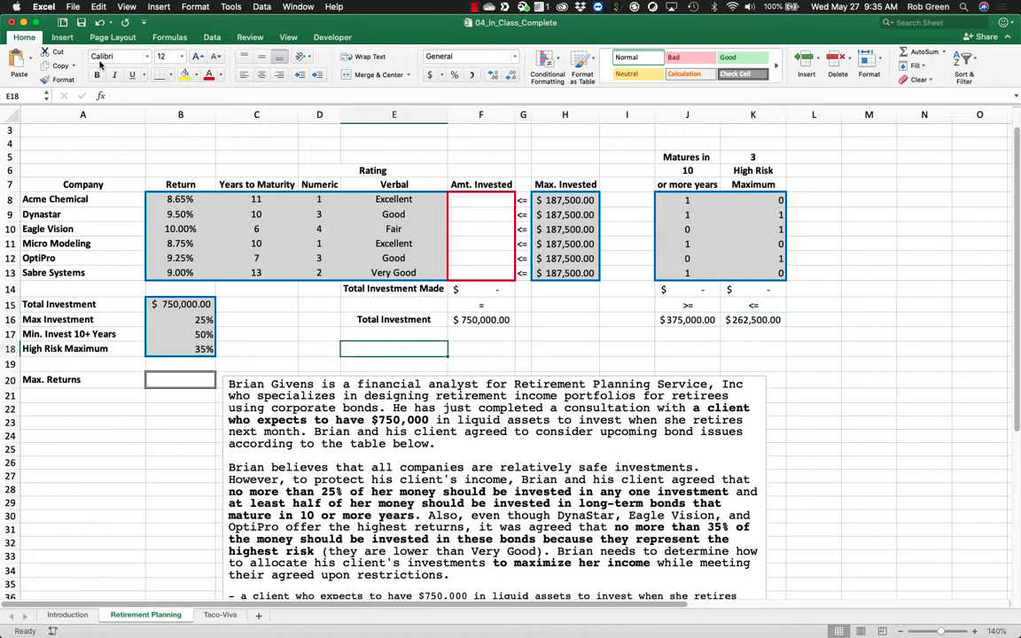
left_click(212, 37)
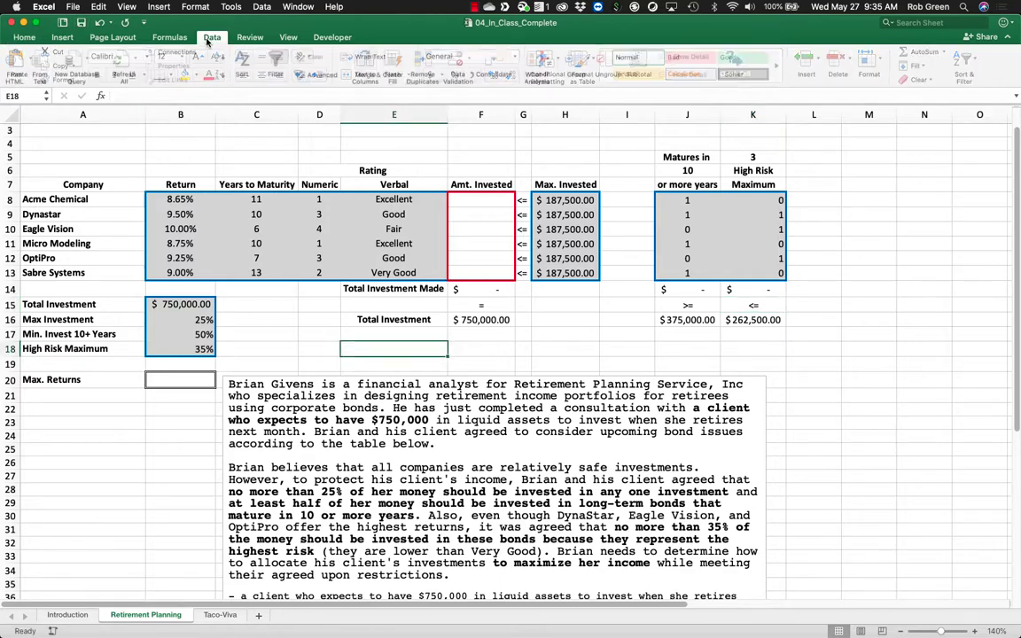
left_click(734, 62)
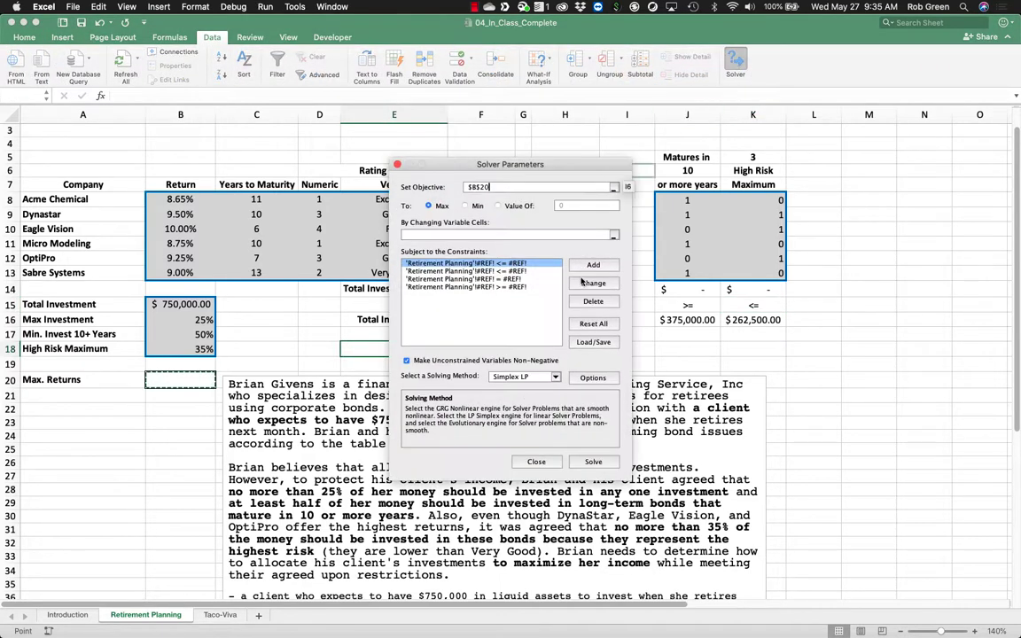
left_click(592, 324)
left_click(645, 270)
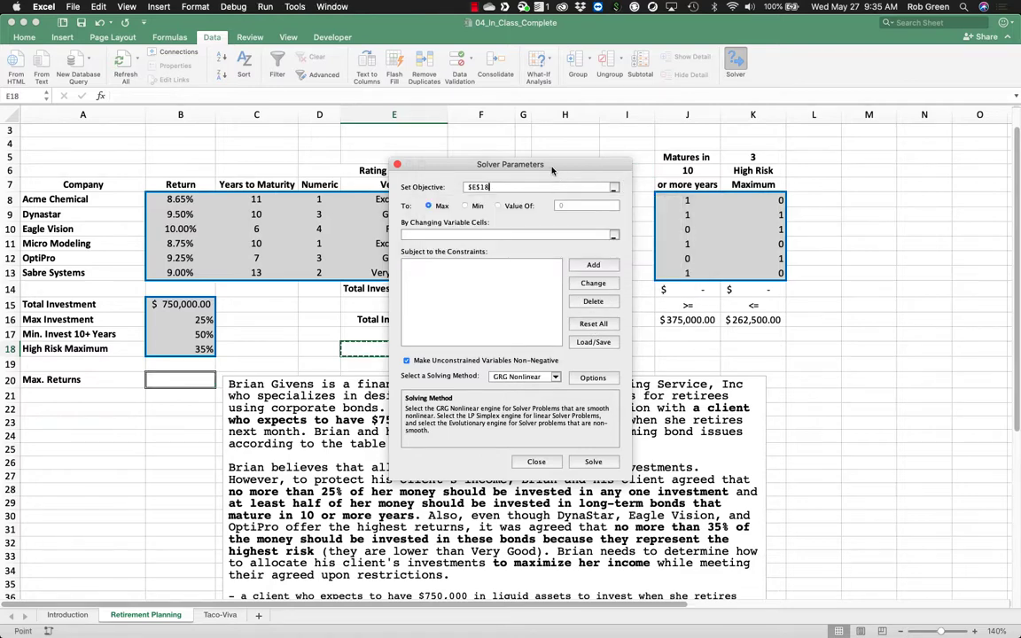
Set Solver to maximize B20 by changing the amounts invested in F8:F13.
left_click_drag(461, 164, 787, 155)
left_click(180, 379)
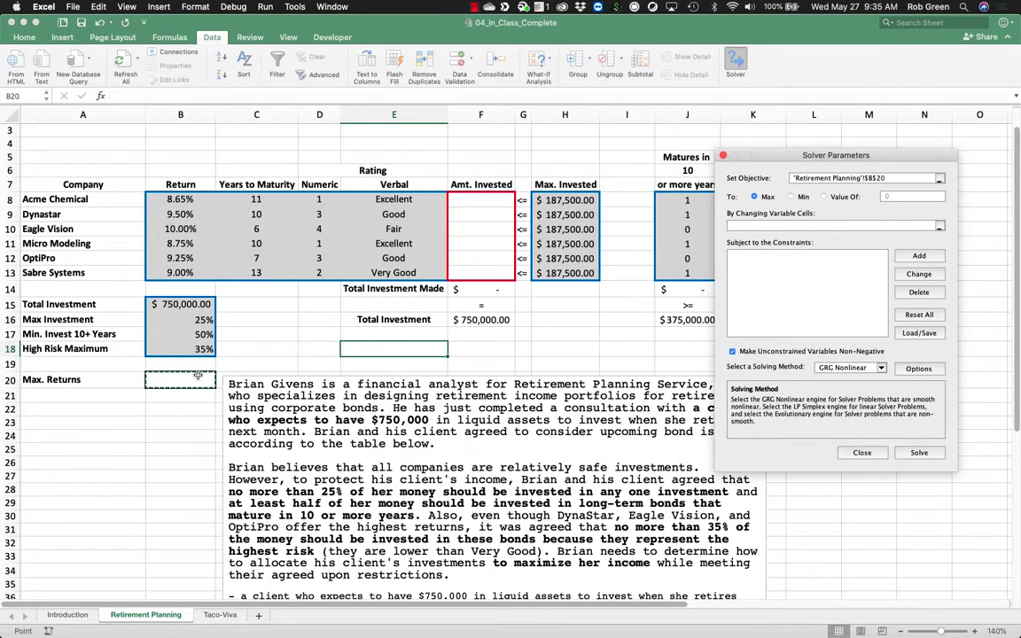
left_click(760, 225)
left_click_drag(503, 203, 501, 271)
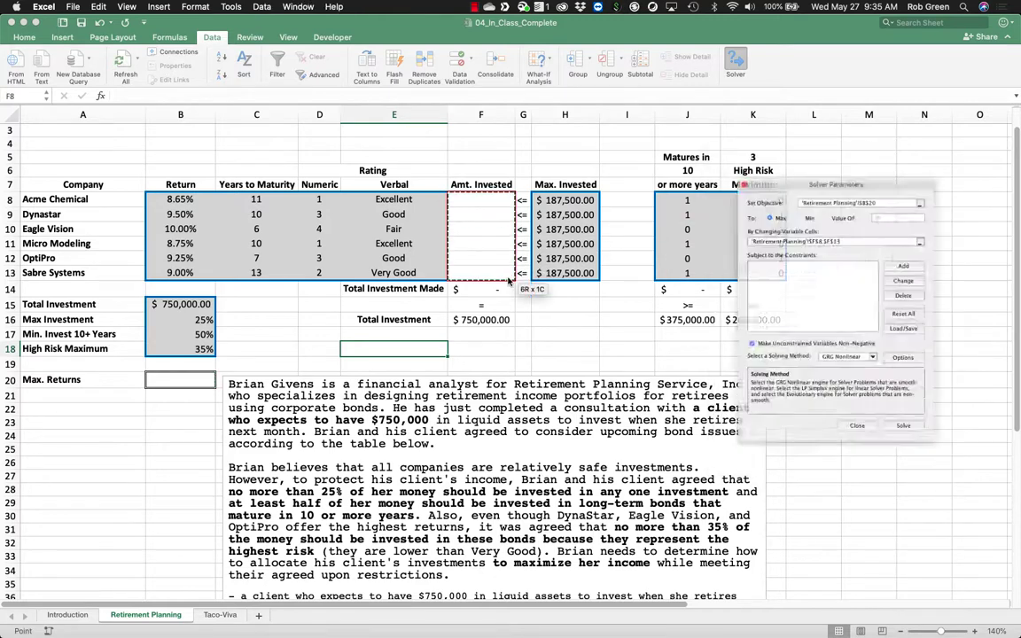
Add a Solver constraint that keeps F8:F13 less than or equal to H8:H13.
left_click(918, 257)
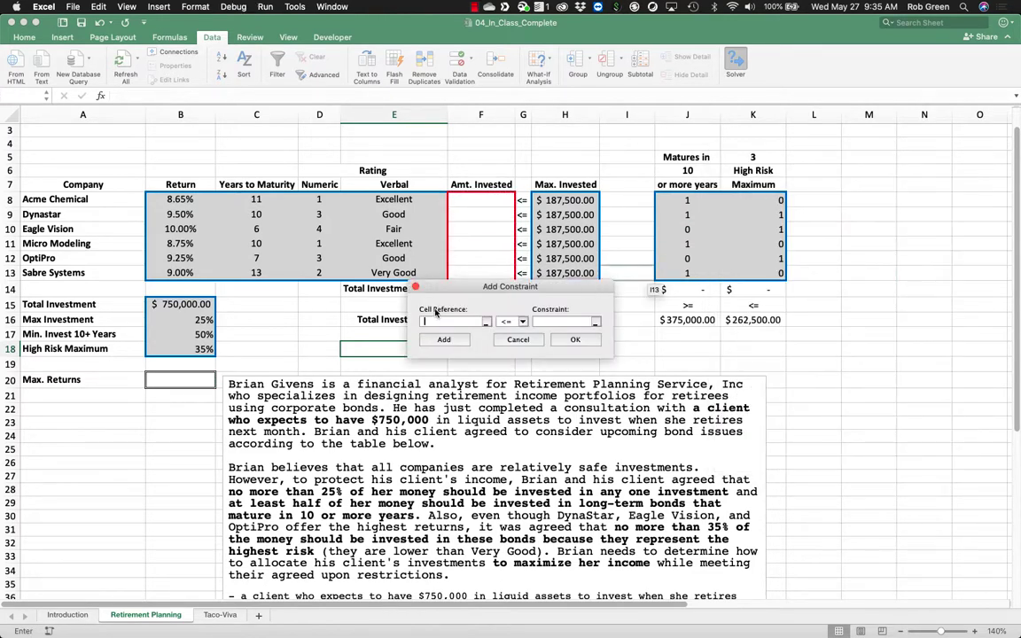
left_click_drag(478, 203, 475, 272)
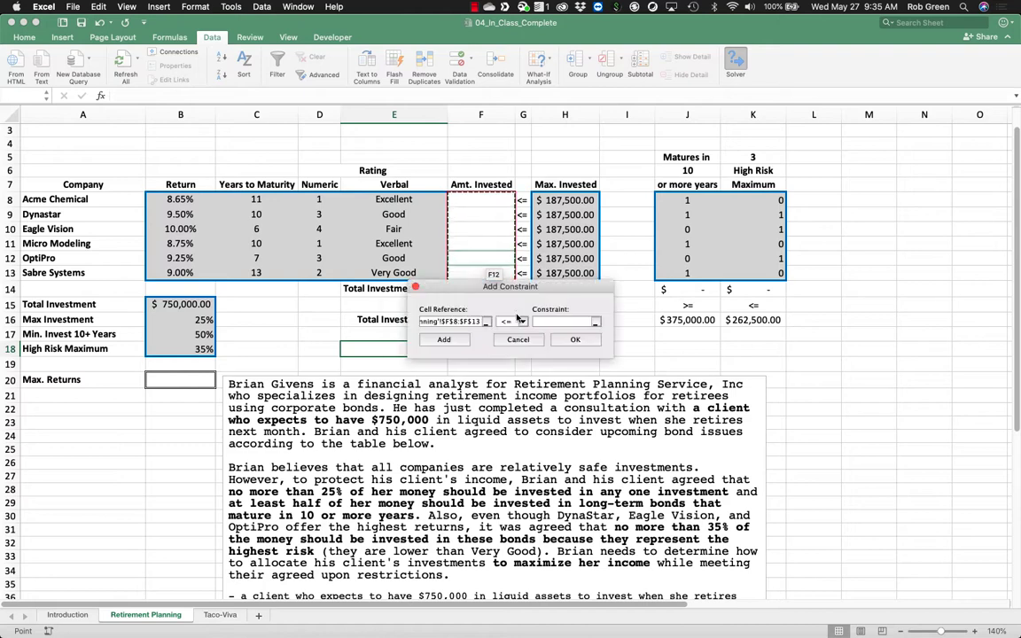
left_click(559, 324)
left_click_drag(545, 200, 567, 272)
left_click(443, 339)
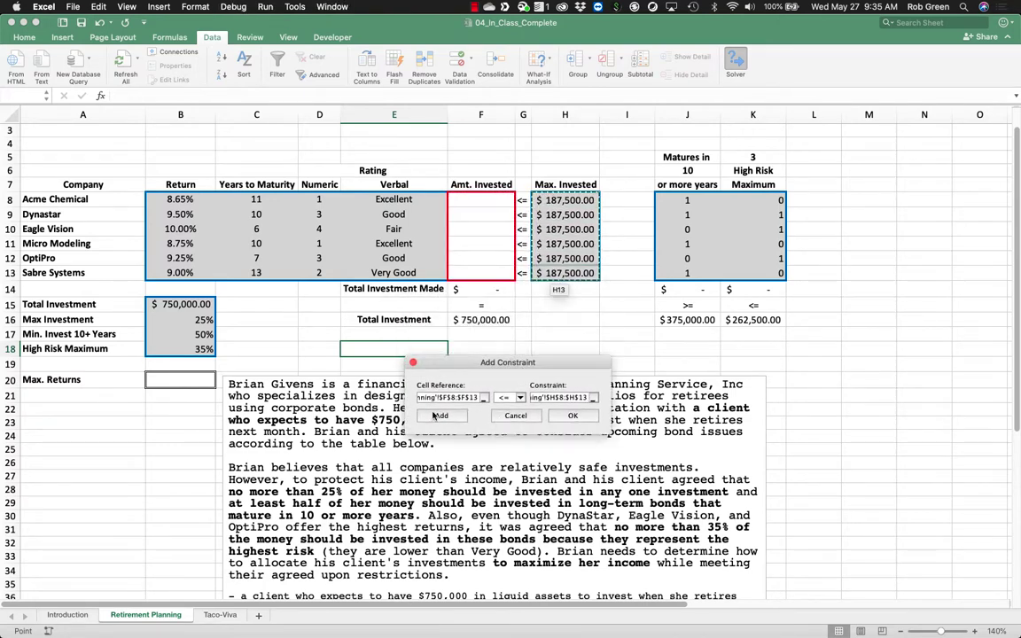
Add a Solver constraint that makes total investment made in F14 equal to F16.
left_click(472, 292)
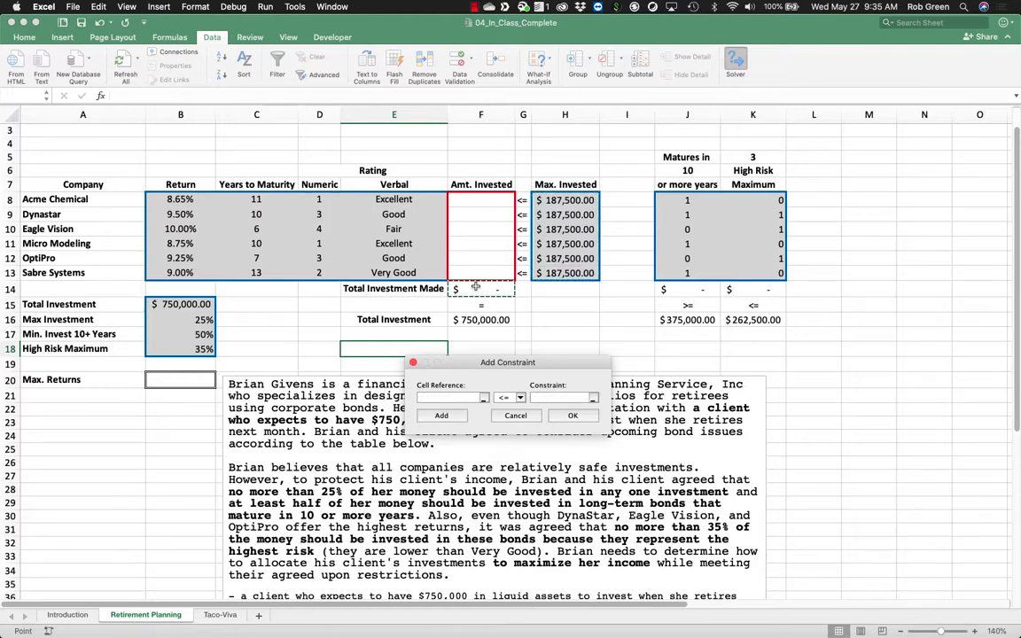
left_click(520, 397)
left_click(520, 417)
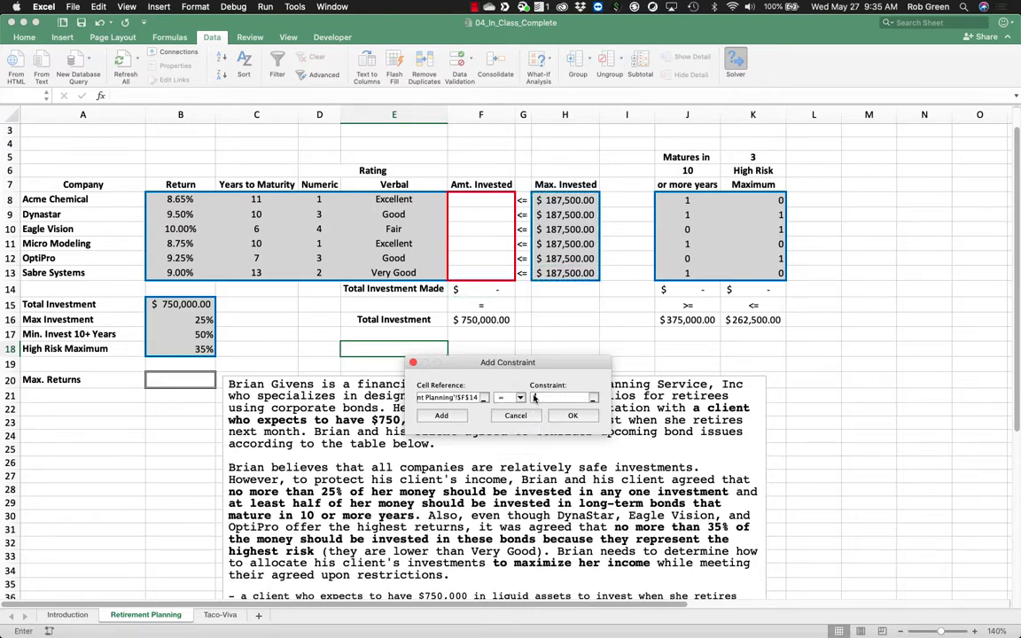
left_click(457, 319)
left_click(447, 414)
Add a Solver constraint that keeps J14 greater than or equal to J16.
left_click(685, 289)
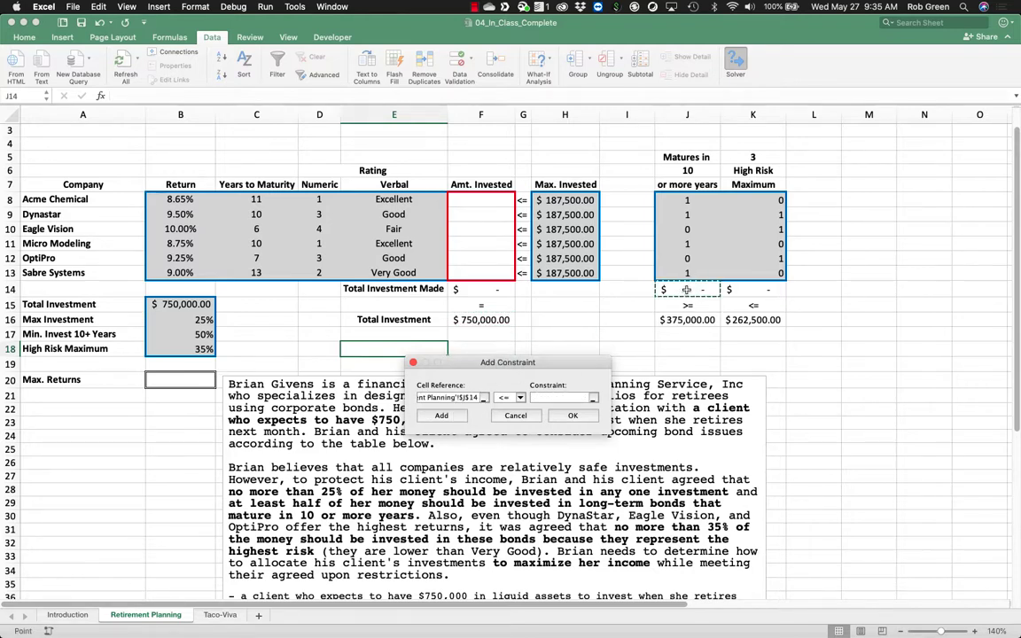
left_click(507, 399)
left_click(505, 425)
left_click(687, 320)
left_click(442, 416)
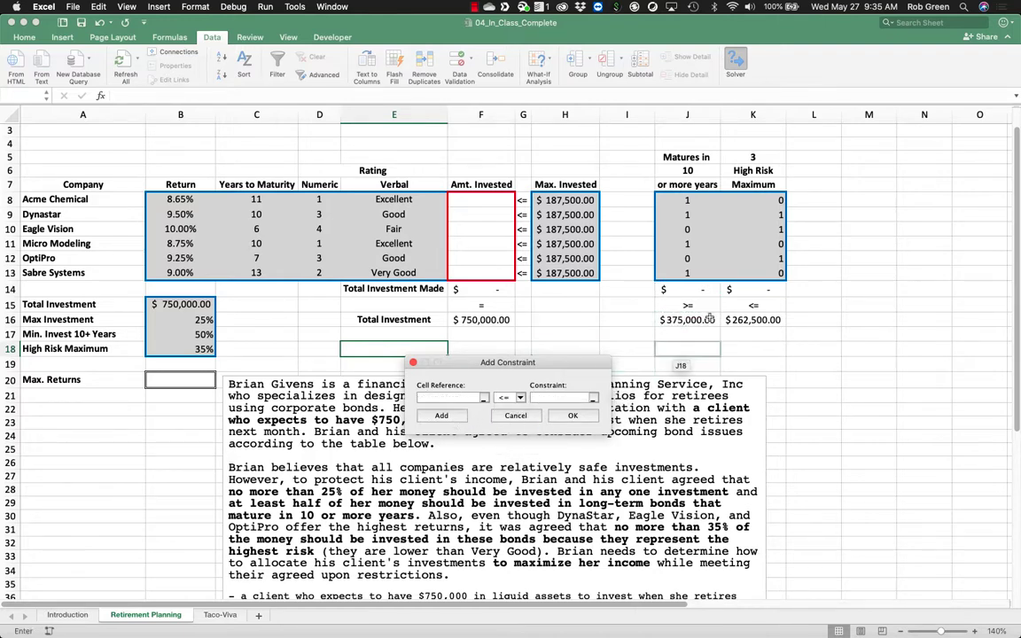
Add a final Solver constraint that keeps K14 less than or equal to K16 and return to the Solver parameters.
left_click(732, 291)
left_click(543, 398)
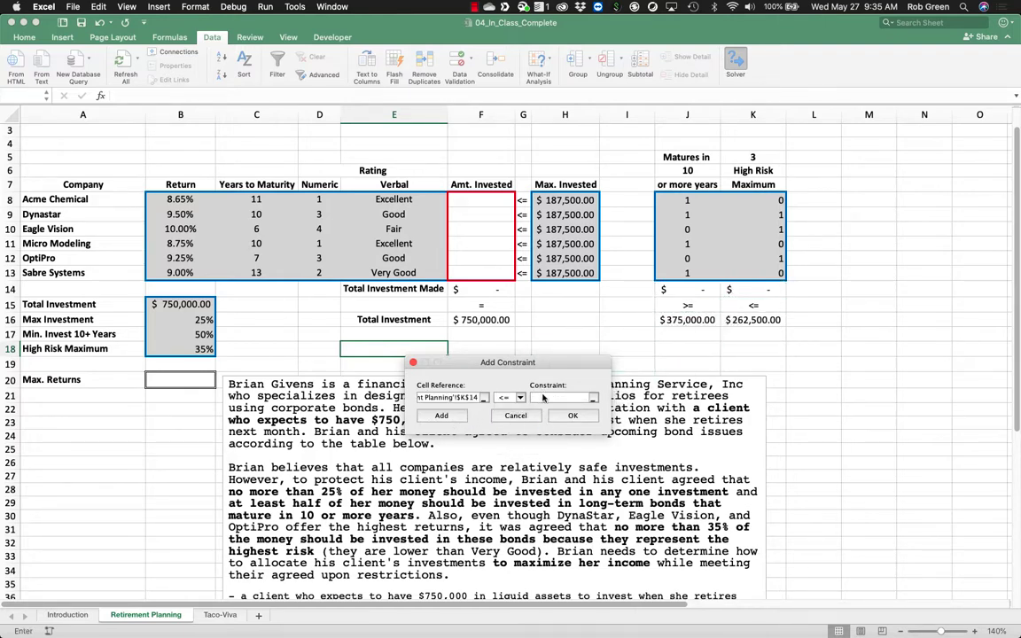
left_click(743, 321)
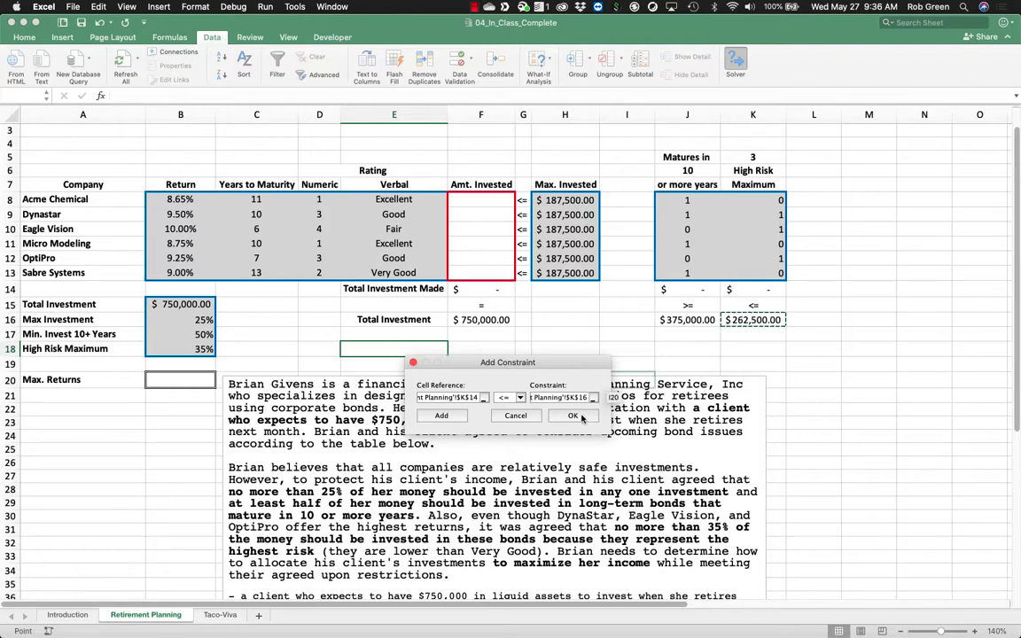
left_click(572, 416)
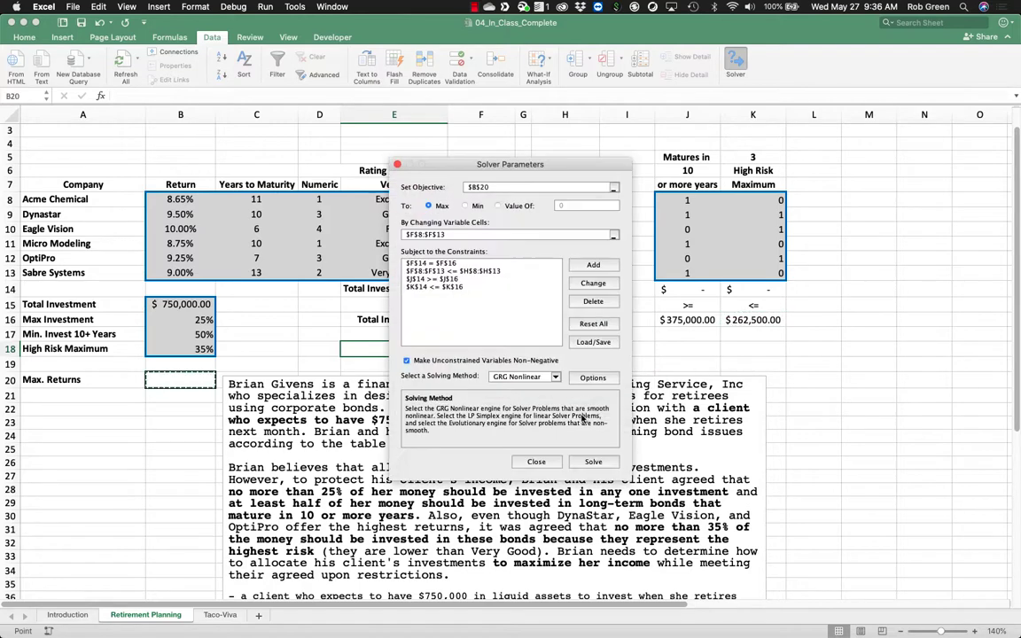
Set the solving method to Simplex LP, try to solve the model, and close Solver.
left_click(521, 376)
left_click(514, 397)
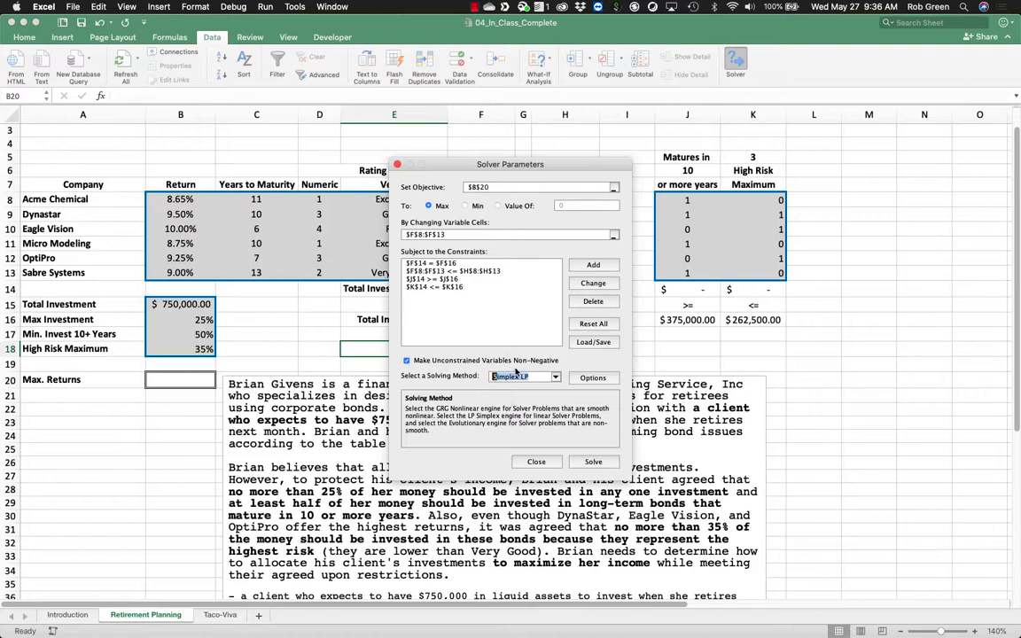
left_click_drag(548, 173, 867, 151)
left_click(912, 438)
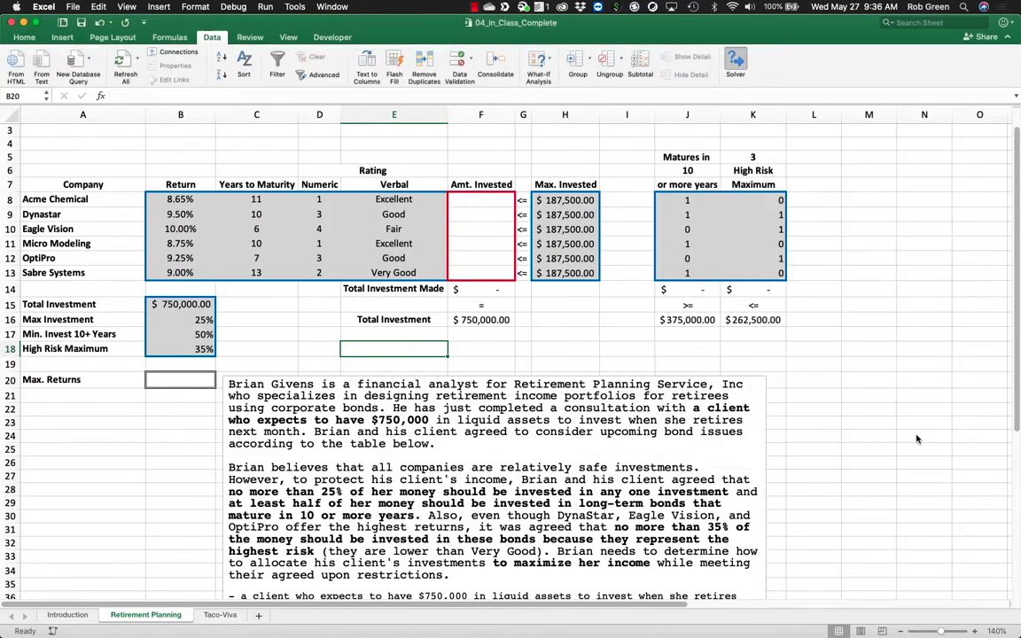
left_click(961, 247)
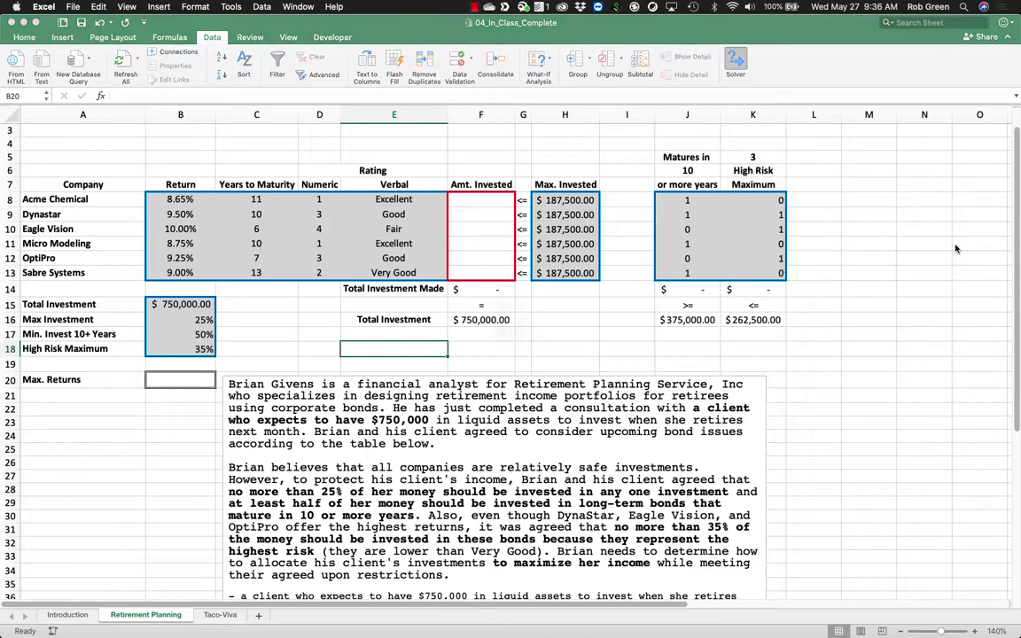
left_click(536, 462)
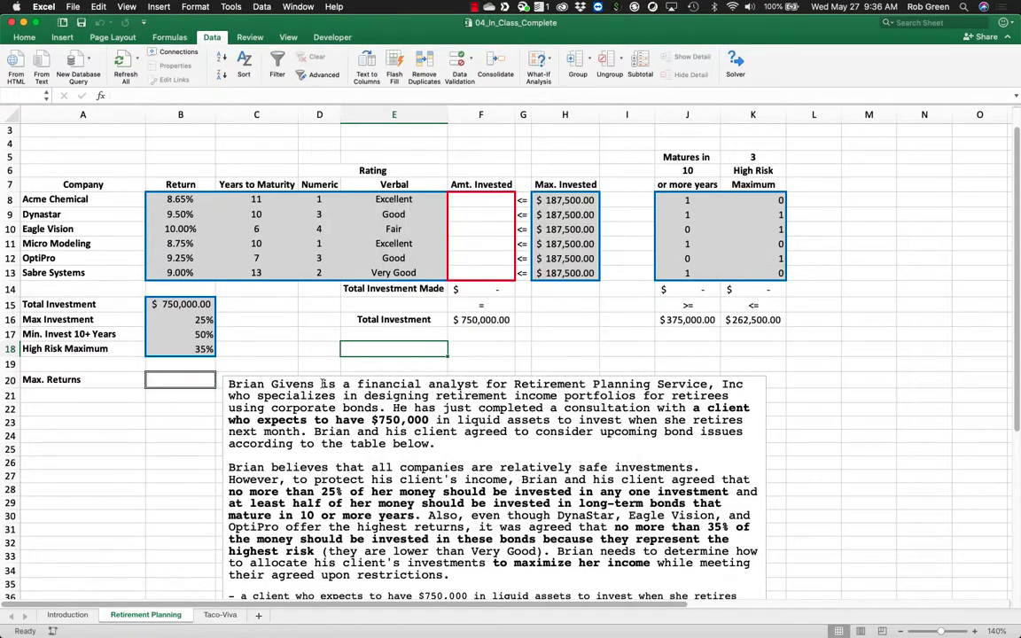
Enter the maximum returns formula =SUMPRODUCT(F8:F13,B8:B13) in B20.
left_click(168, 384)
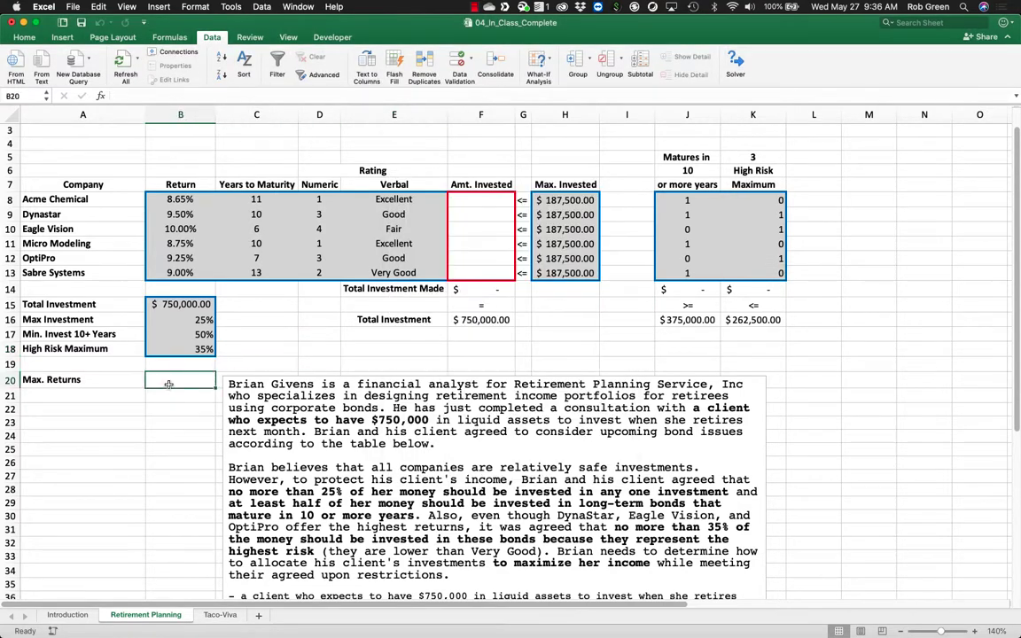
type("=sumproduct(")
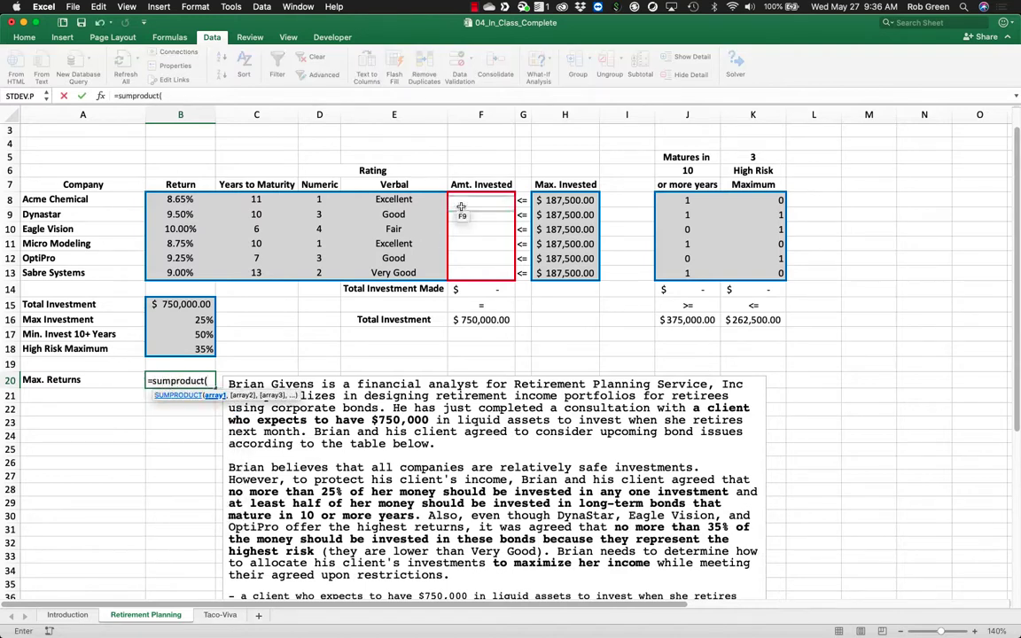
left_click_drag(462, 200, 472, 269)
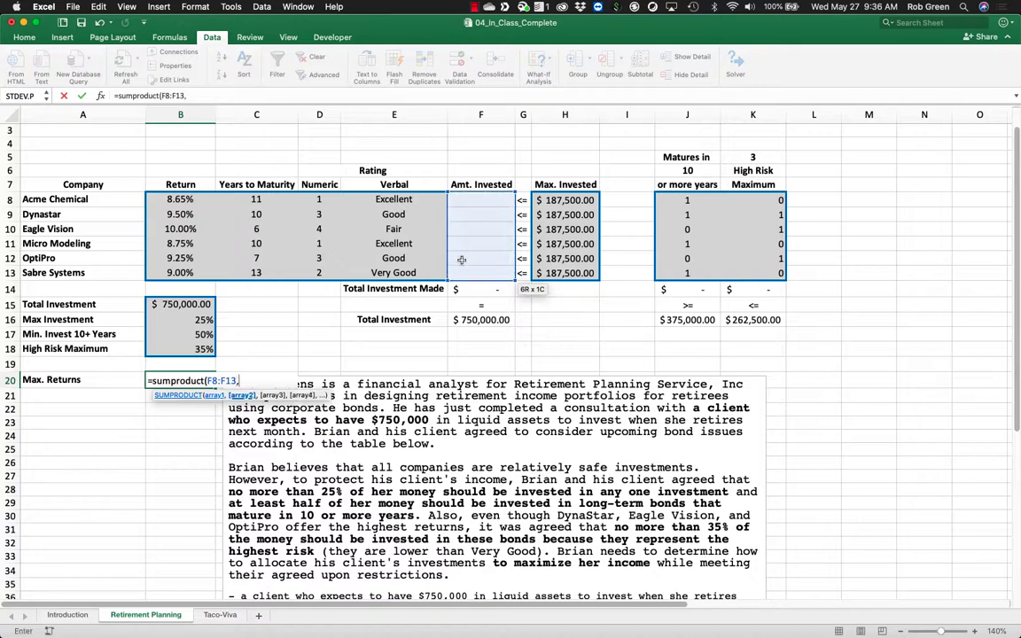
type(",")
left_click_drag(180, 200, 184, 275)
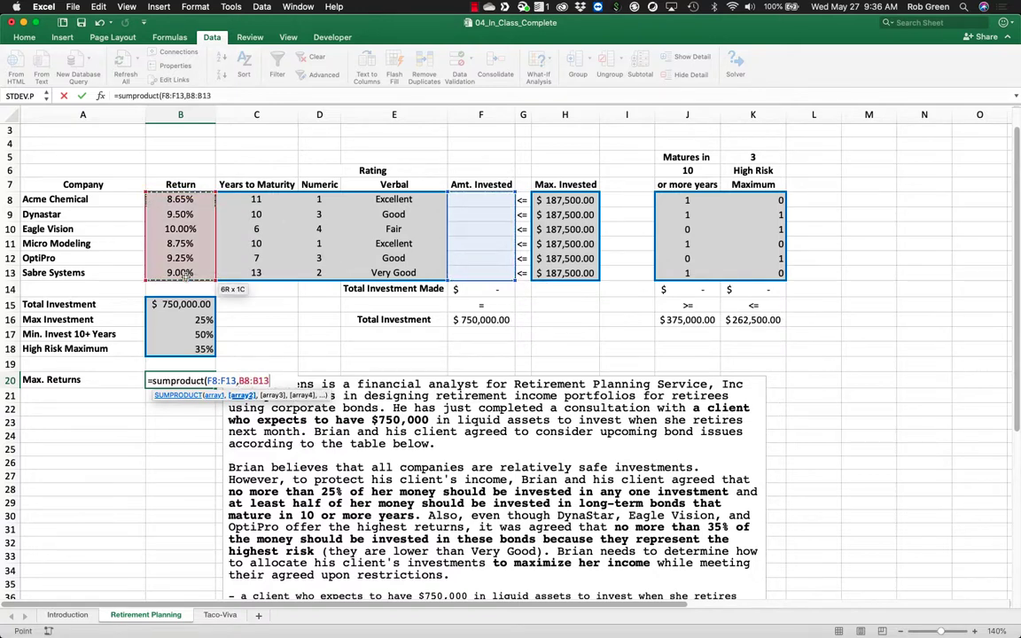
key("Return")
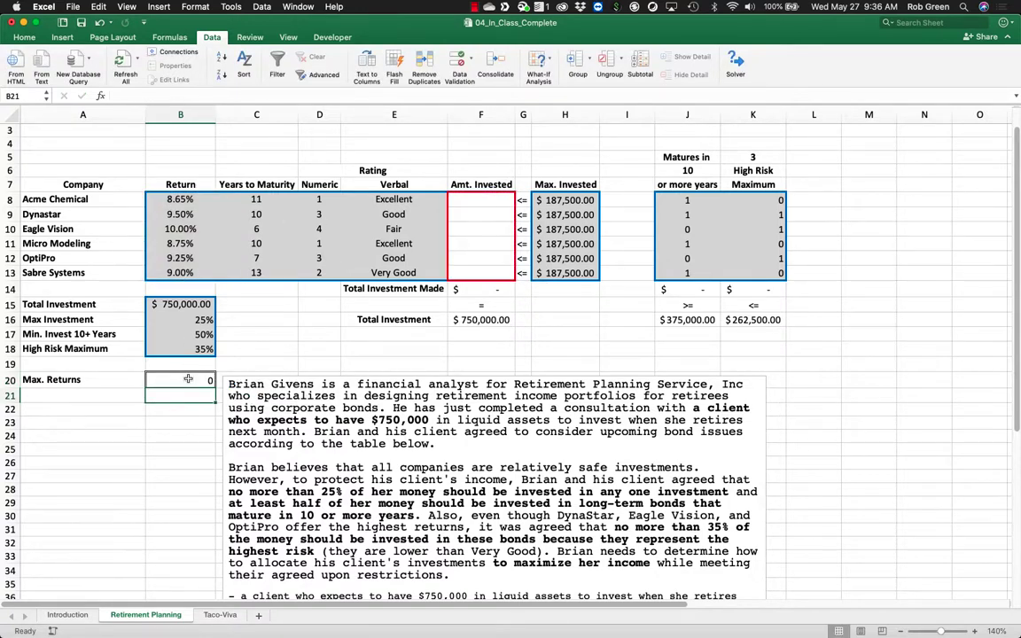
Format the maximum returns cell B20 with the accounting number format.
left_click(187, 379)
left_click(20, 37)
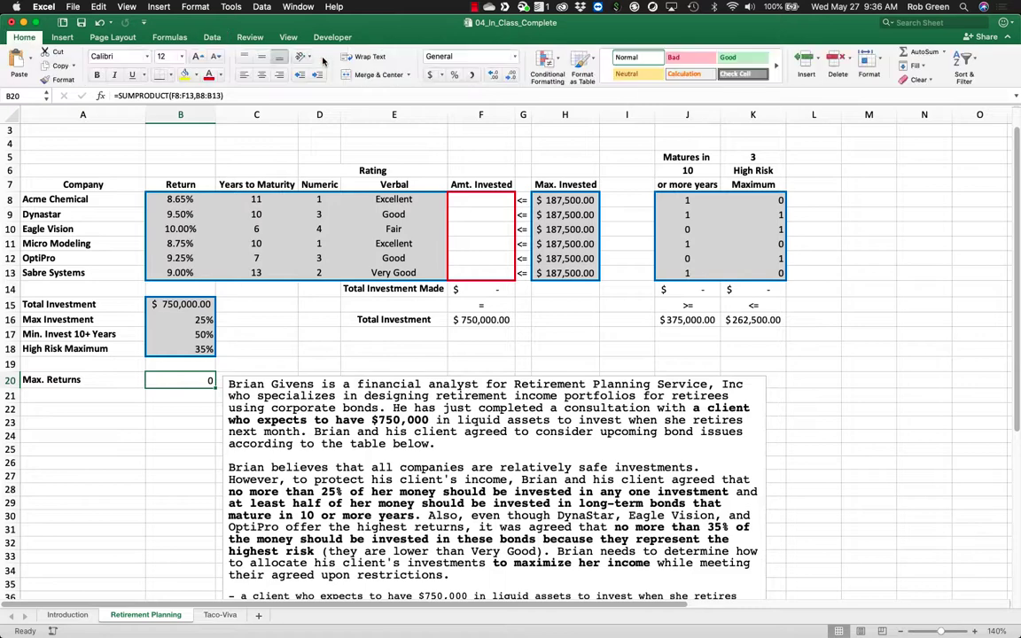
left_click(430, 74)
Test the B20 formula by entering 1 in F10, and clear the test amount.
left_click(487, 232)
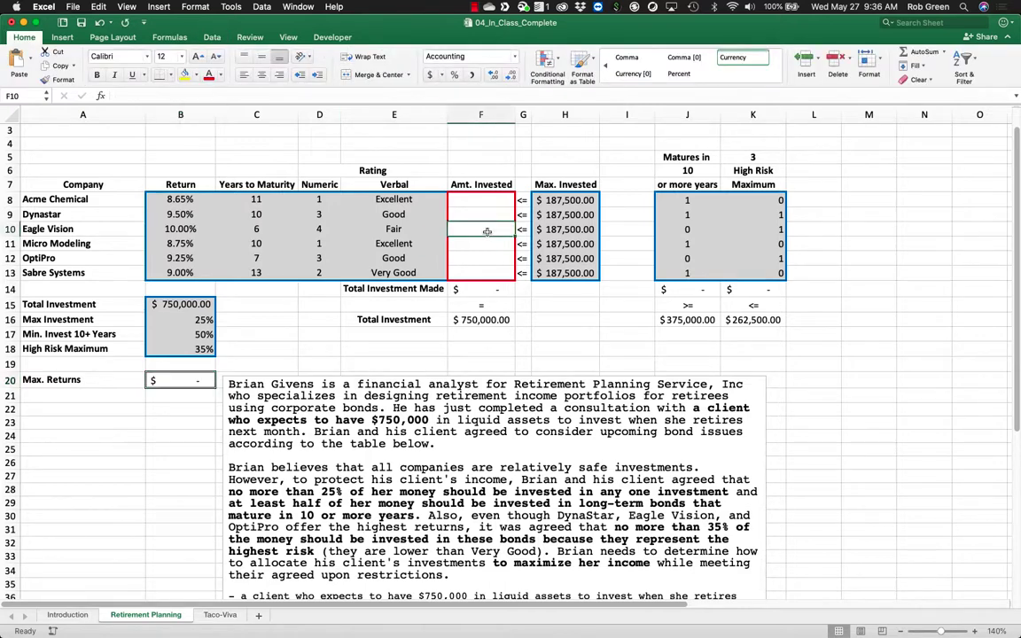
type("1")
key("Return")
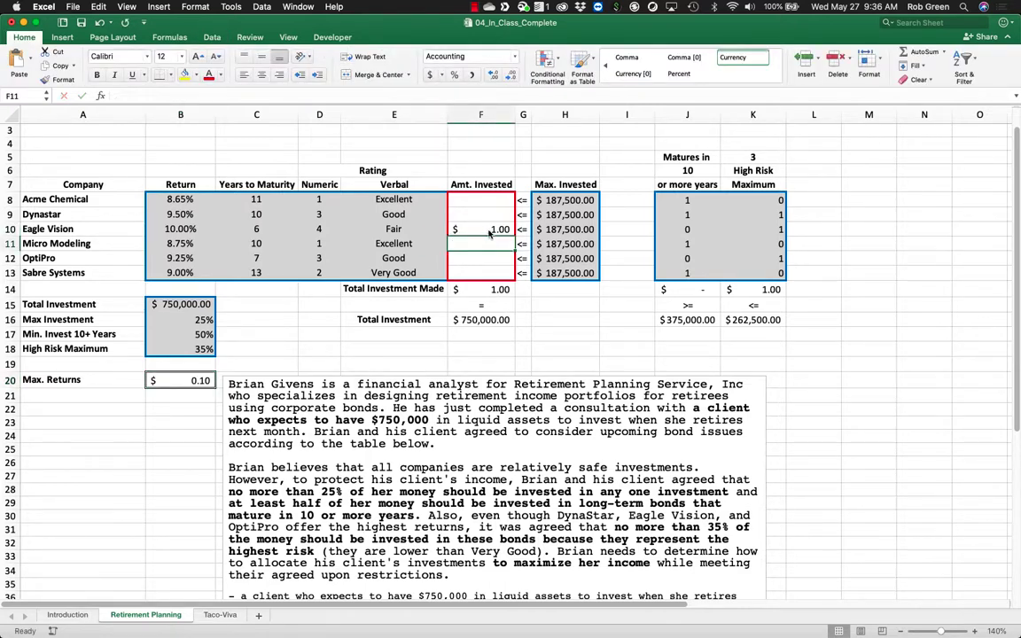
left_click(489, 230)
left_click(188, 381)
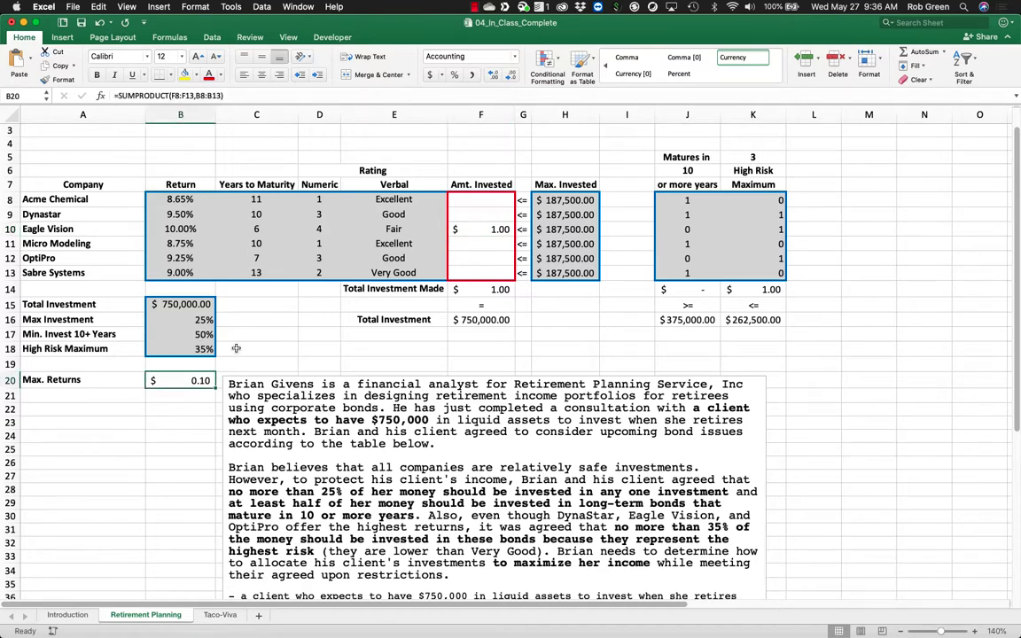
left_click(508, 232)
key("Delete")
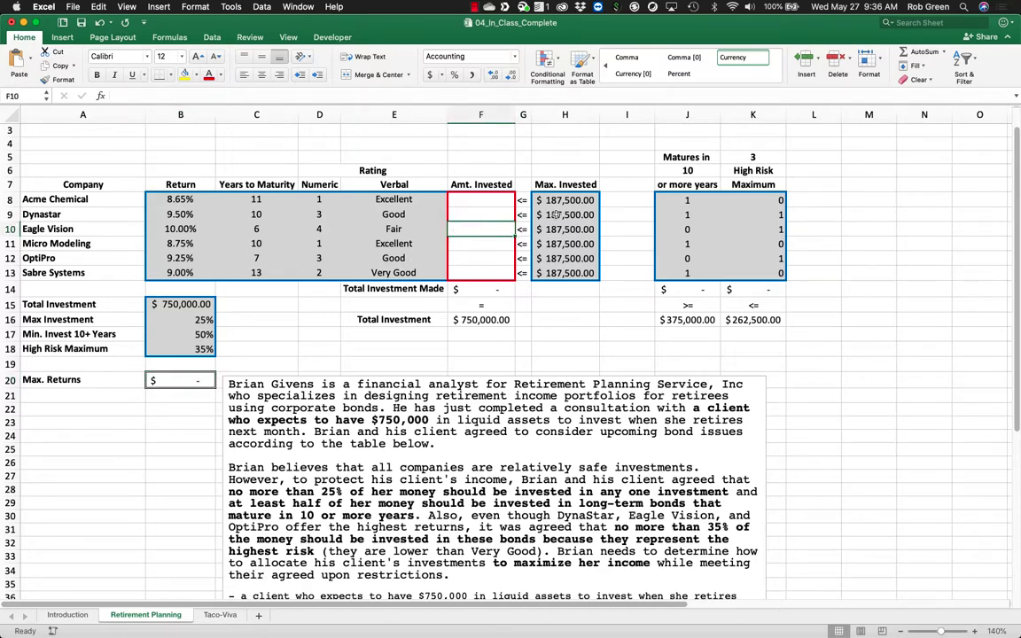
Run Solver with the stored objective and constraints and keep the Solver solution.
left_click(212, 37)
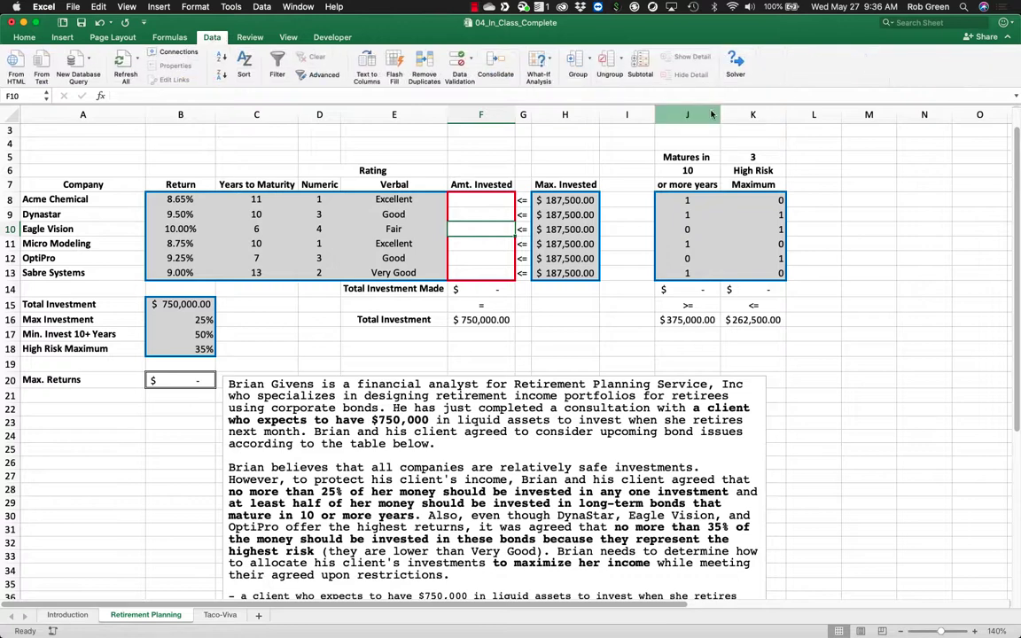
left_click(735, 62)
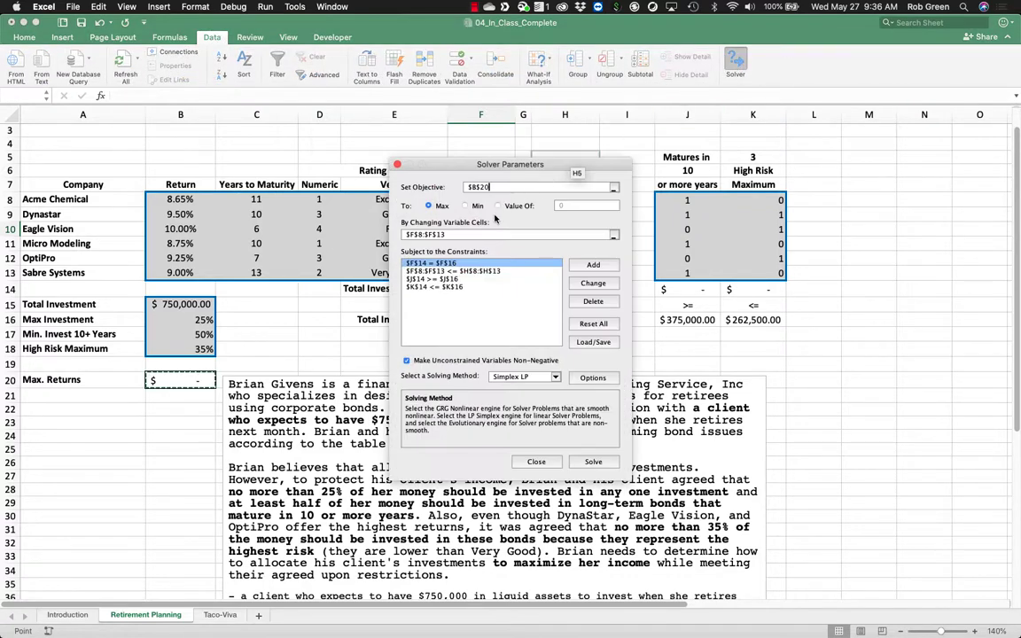
left_click(595, 462)
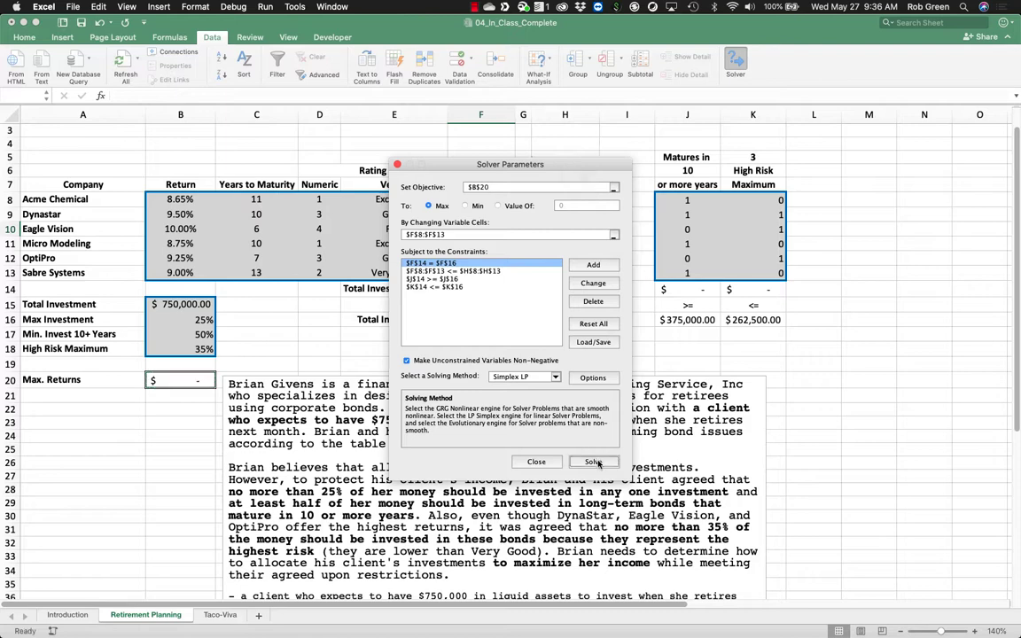
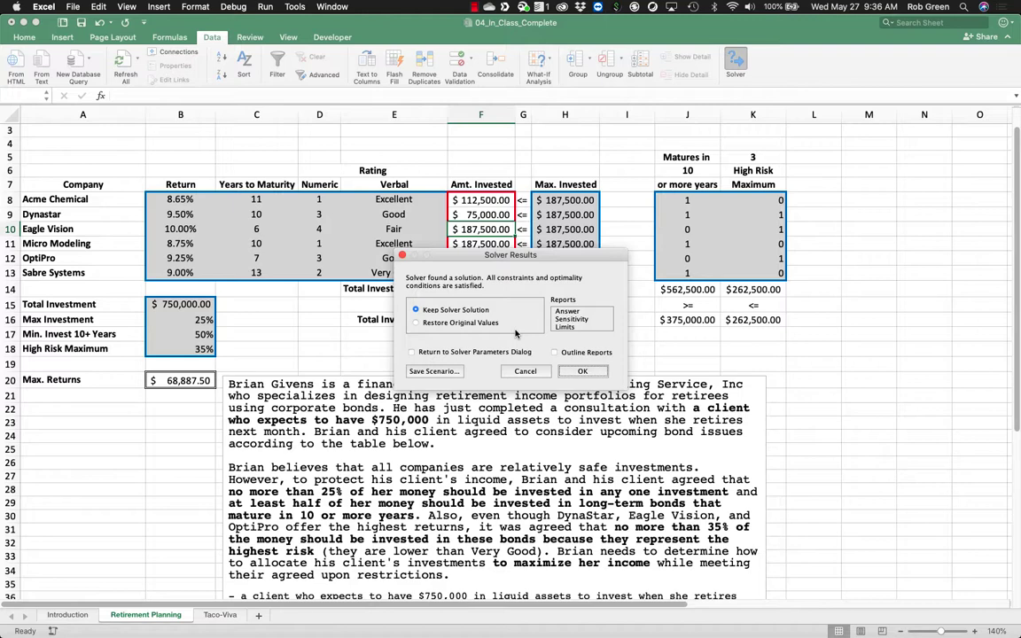
left_click(582, 371)
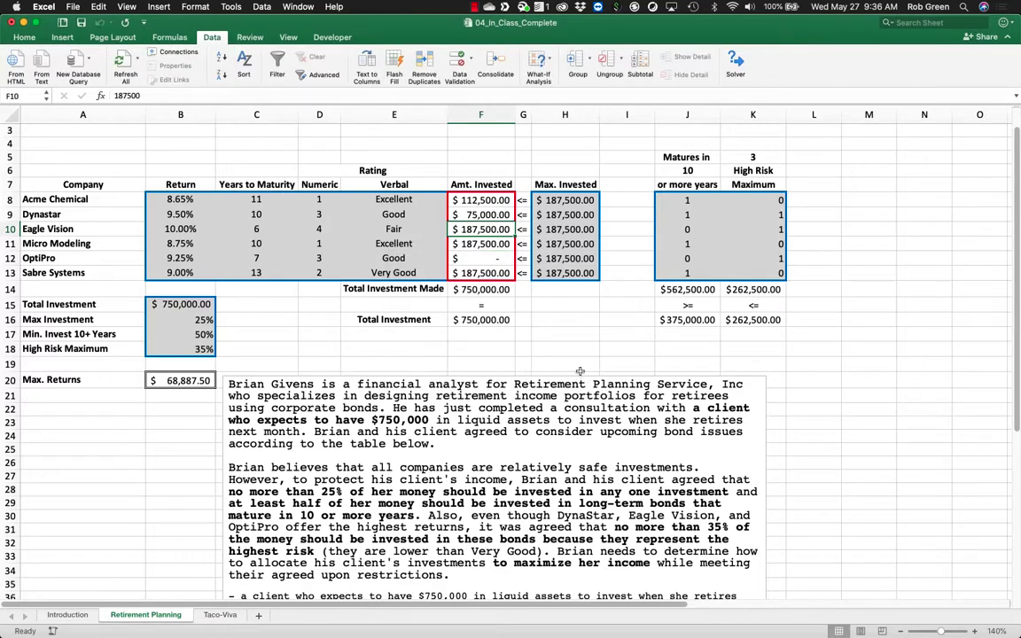
Highlight the constraint cells F10:H11 and F13:H13 with yellow fill, where the amount invested equals the maximum.
left_click(591, 347)
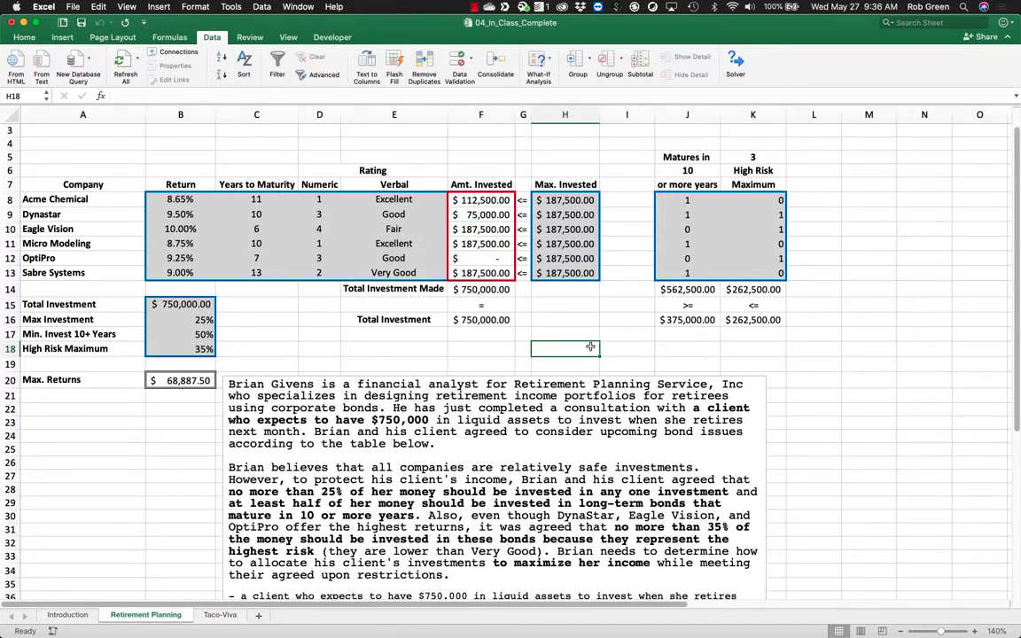
left_click(549, 200)
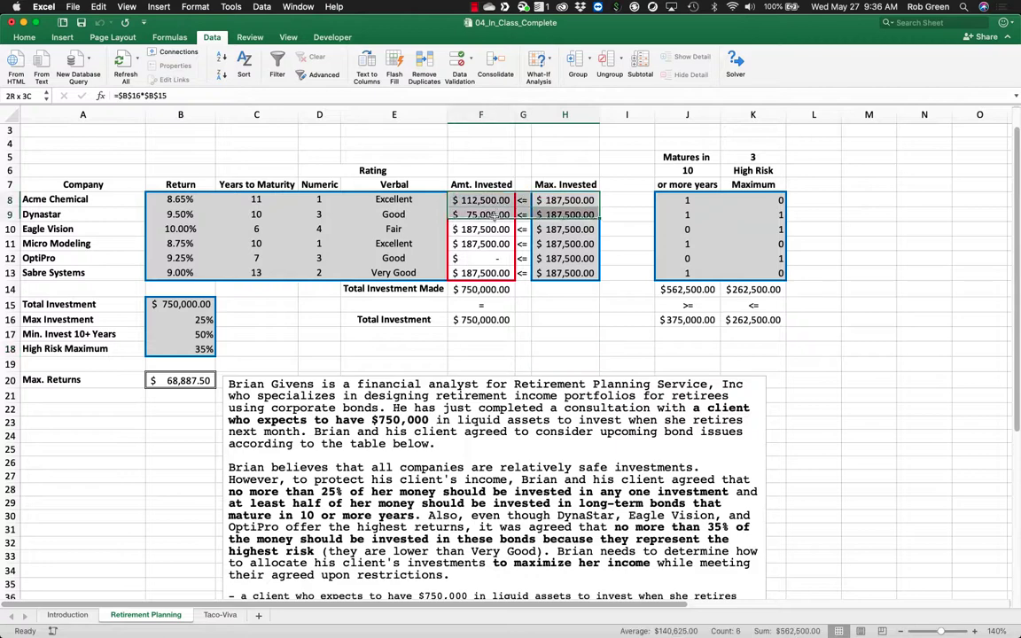
left_click_drag(561, 229, 488, 245)
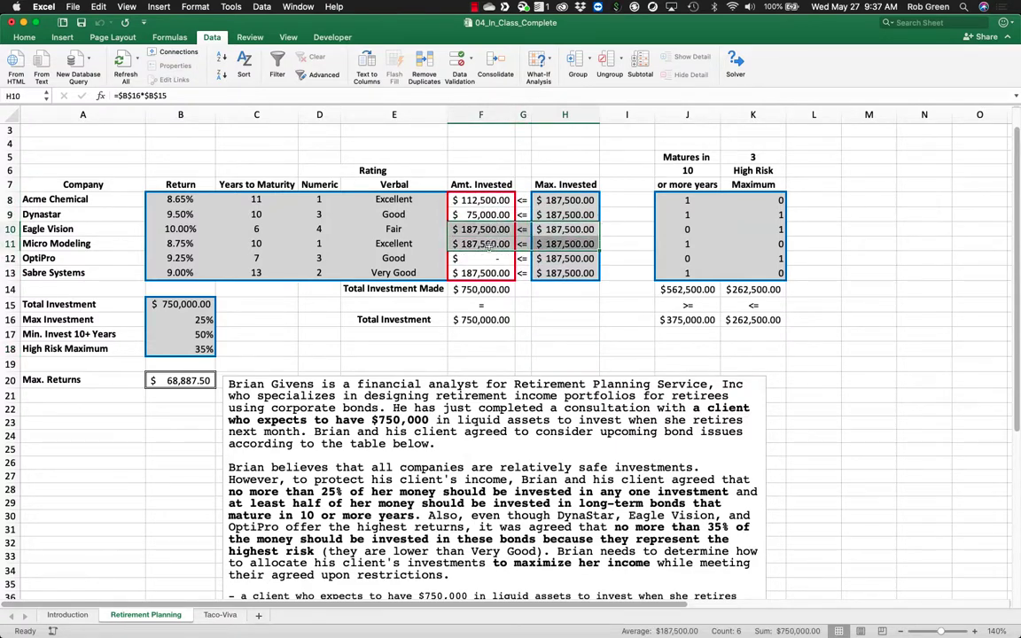
left_click(24, 37)
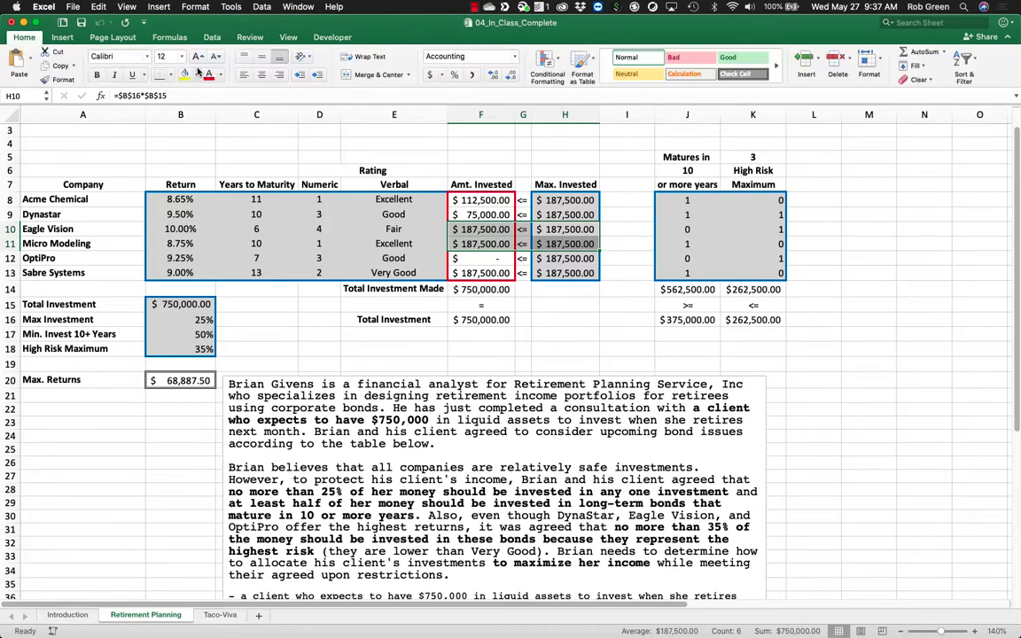
left_click(197, 76)
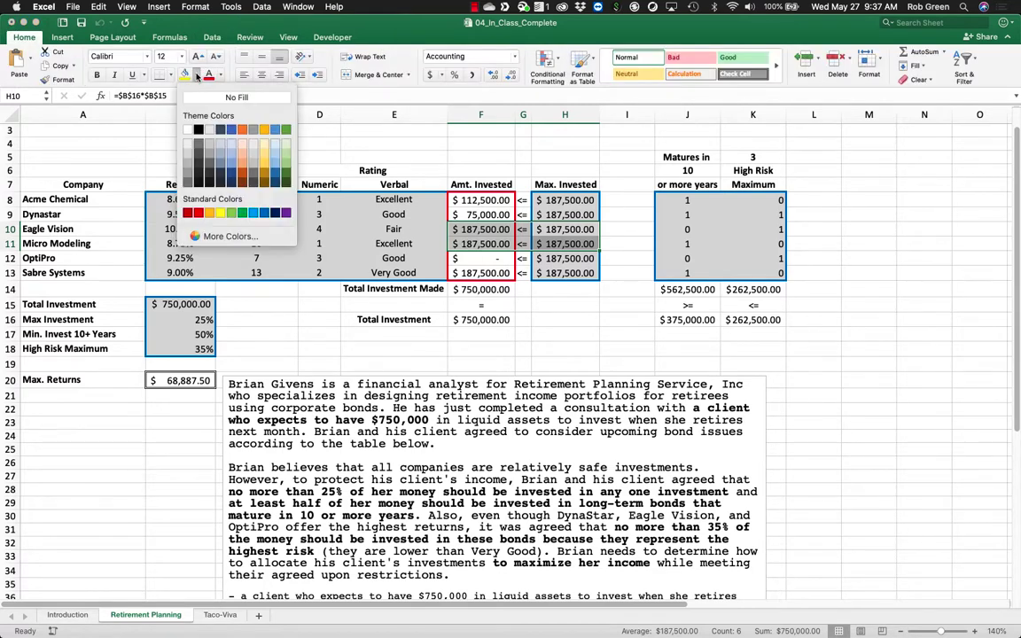
left_click(221, 213)
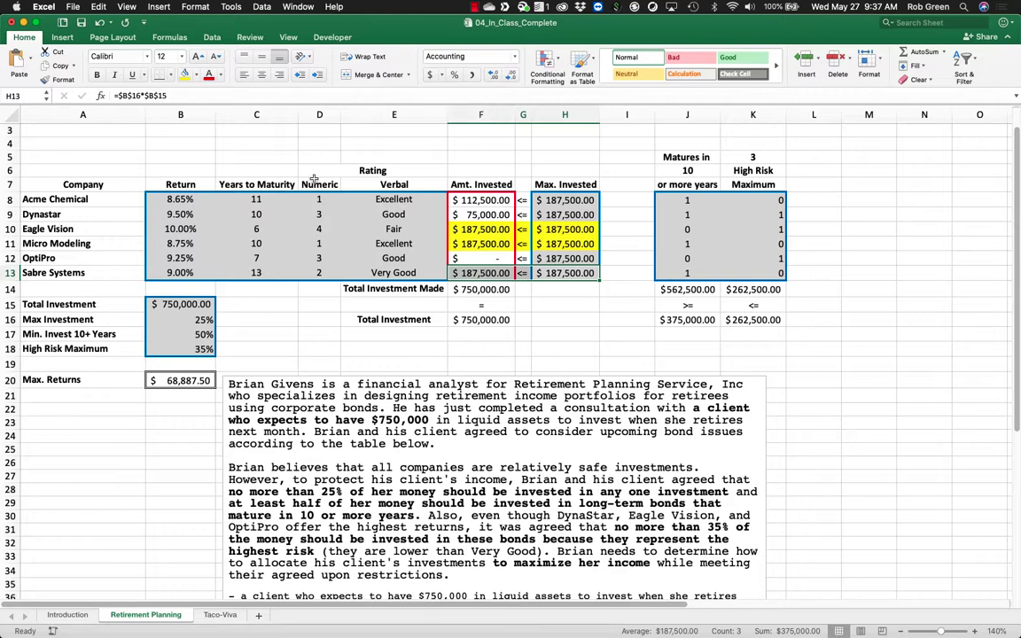
left_click(184, 74)
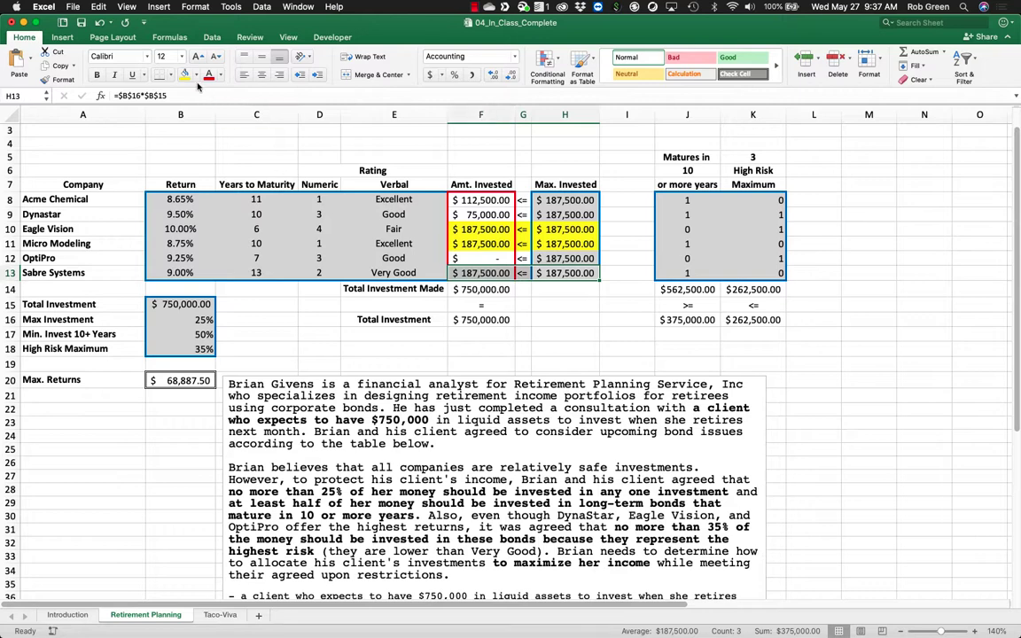
Enter the label "Binding" in I10 and copy it to I11 and I13.
left_click(613, 230)
type("Binding")
key("Return")
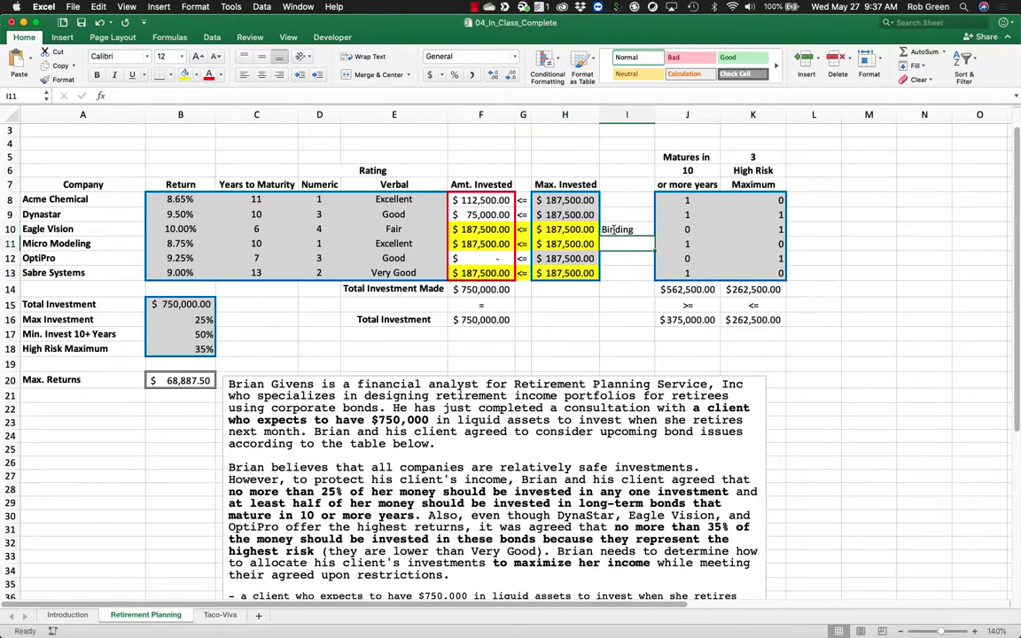
key("Up")
key("super+c")
key("Down")
key("super+v")
key("Down")
key("Down")
key("super+v")
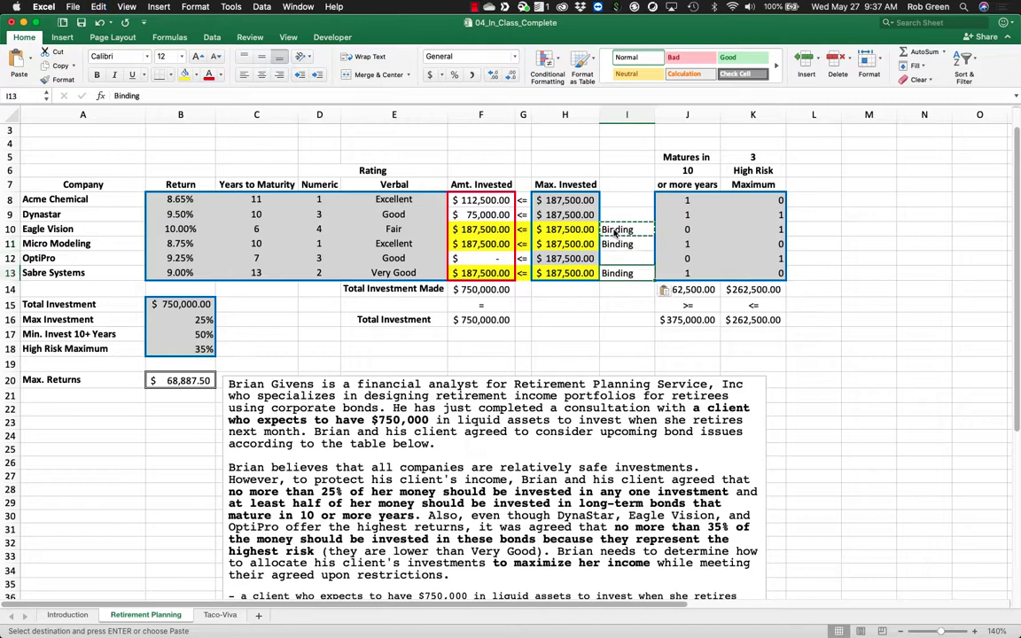
key("Down")
left_click(499, 273)
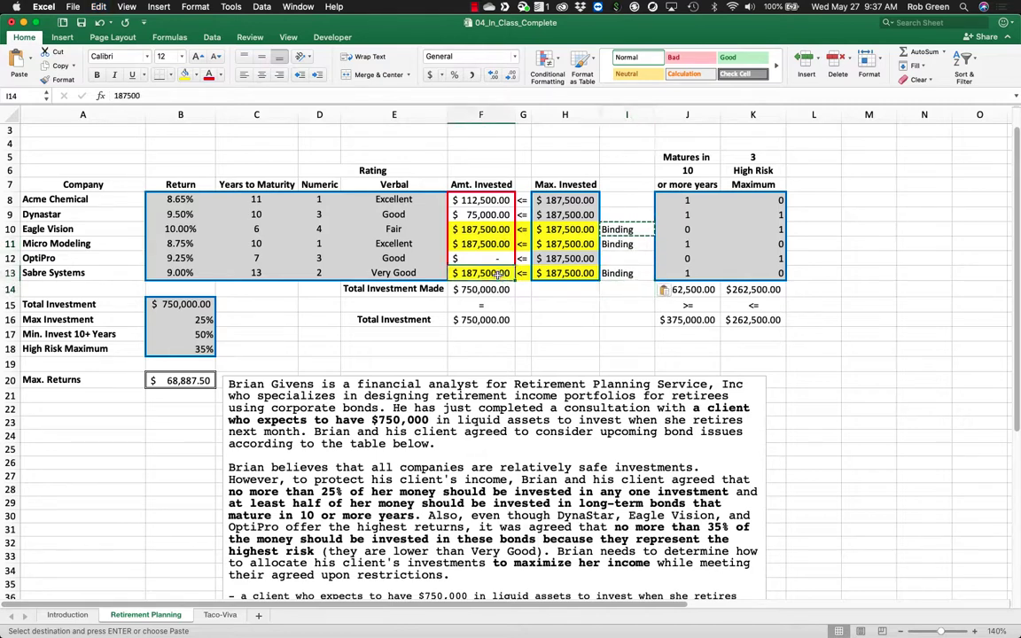
left_click(560, 274)
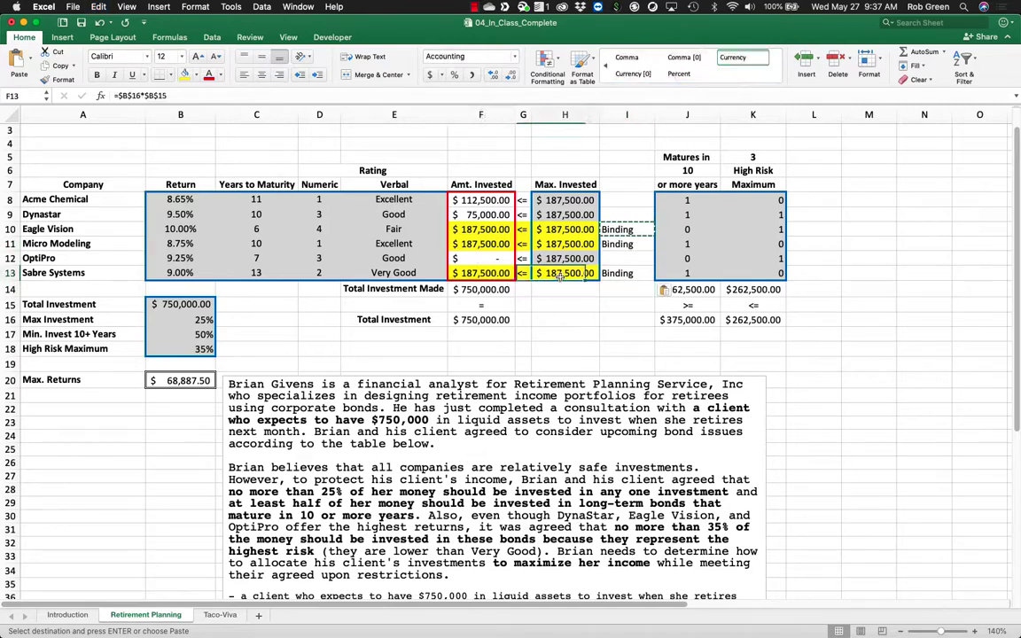
Enter "Non-Binding" in I8, copy it to I9, and widen column I slightly to fit the label.
left_click(607, 199)
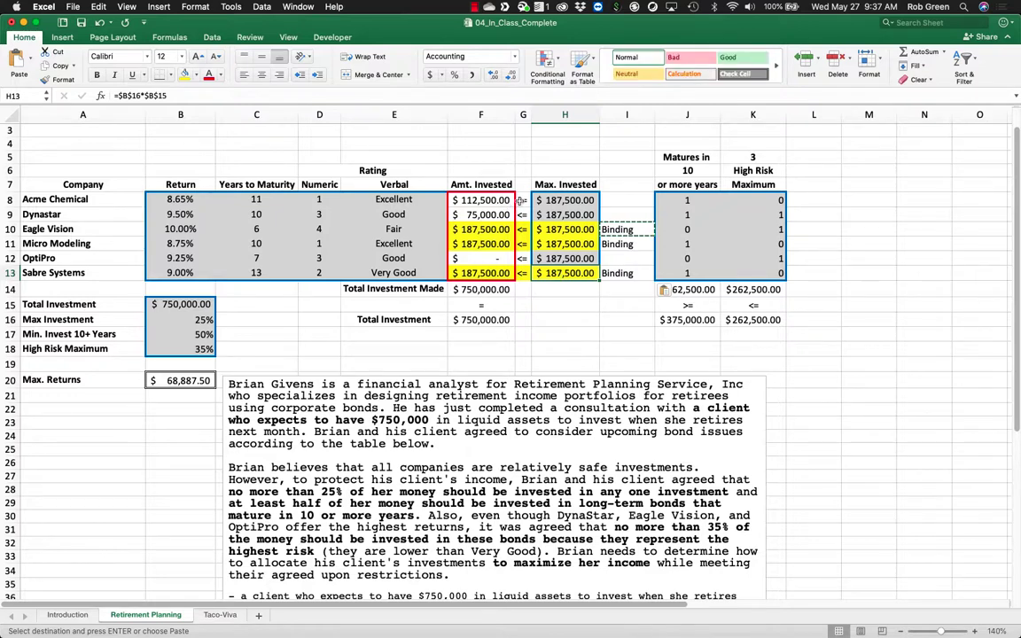
type("Non-B")
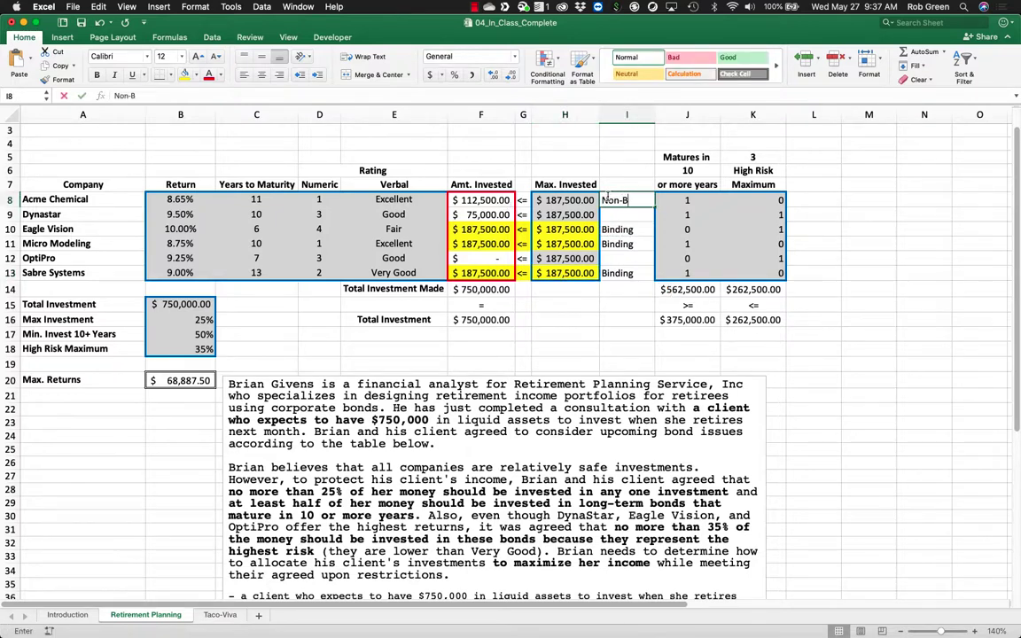
type("inding")
key("super+Return")
key("super+c")
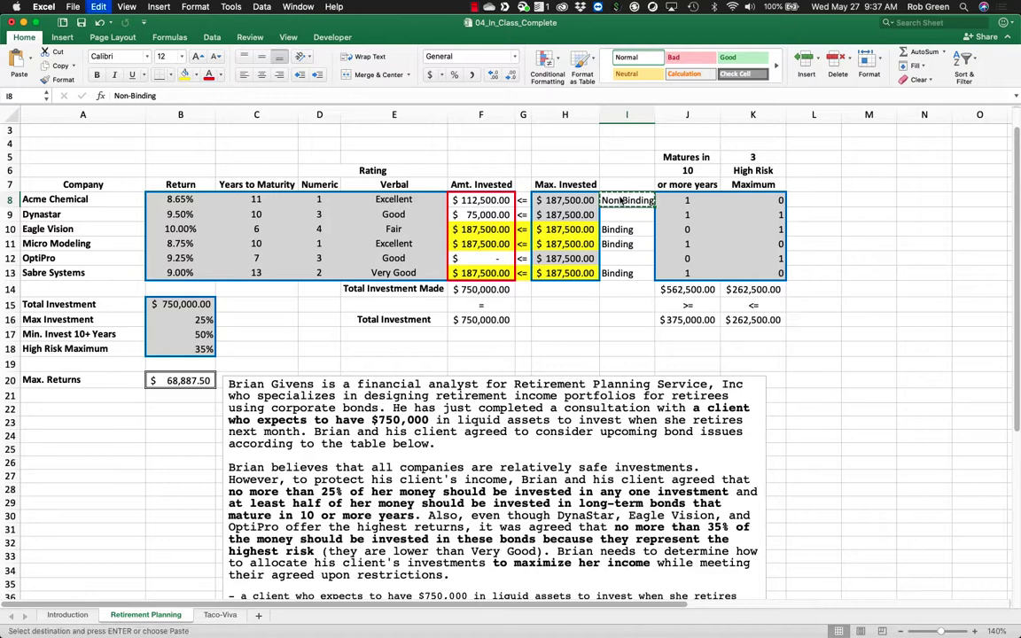
left_click(625, 214)
key("super+v")
left_click_drag(651, 116, 654, 118)
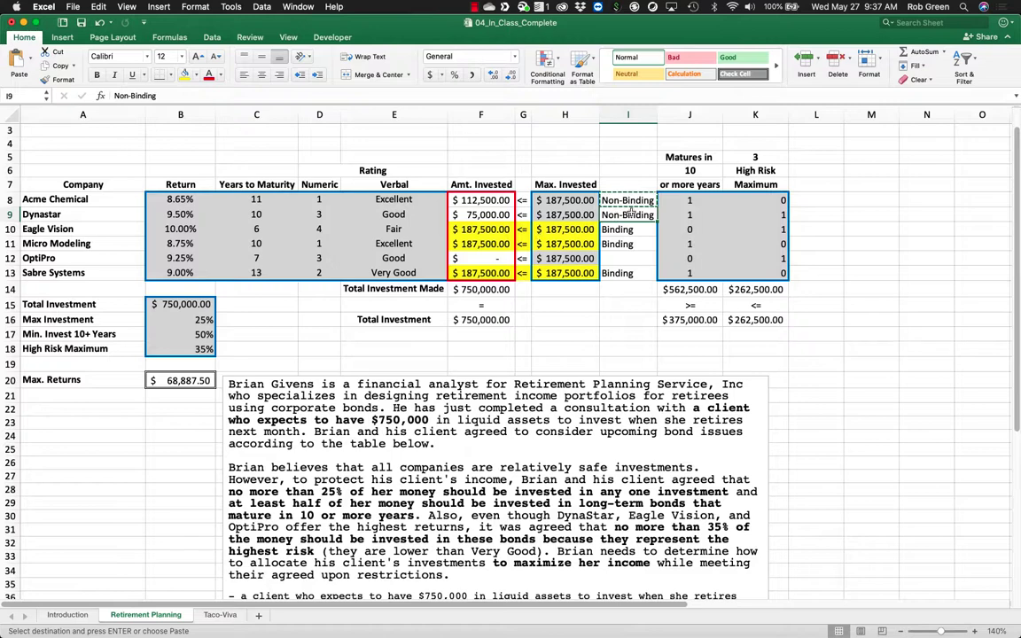
Examine the non-binding Acme Chemical and Dynastar rows and compare Total Investment Made with Total Investment in F14:F16.
left_click_drag(628, 210, 181, 200)
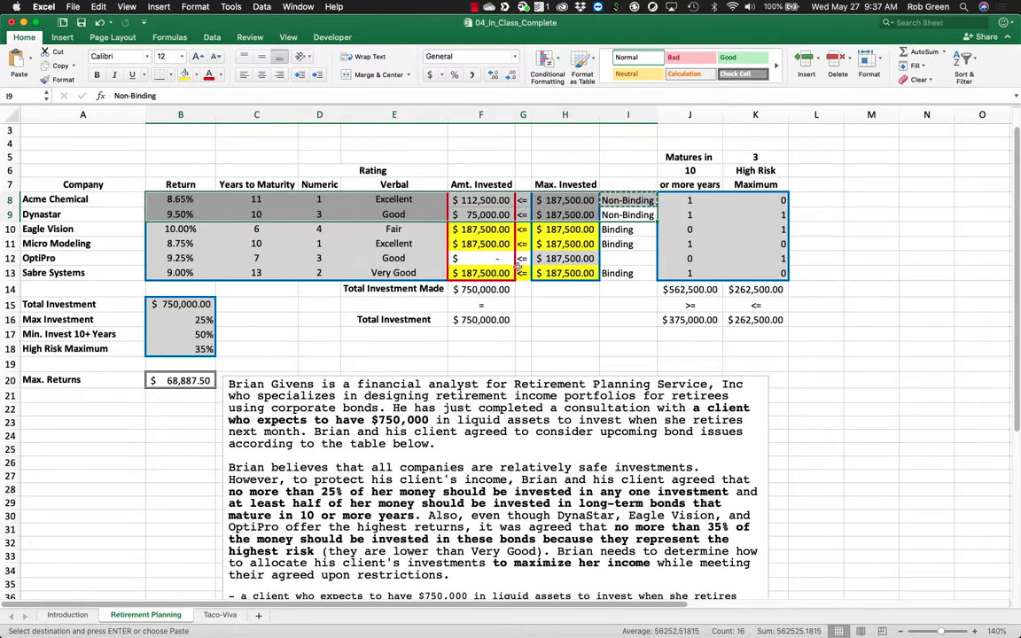
left_click(596, 288)
left_click(495, 290)
left_click_drag(495, 291, 491, 324)
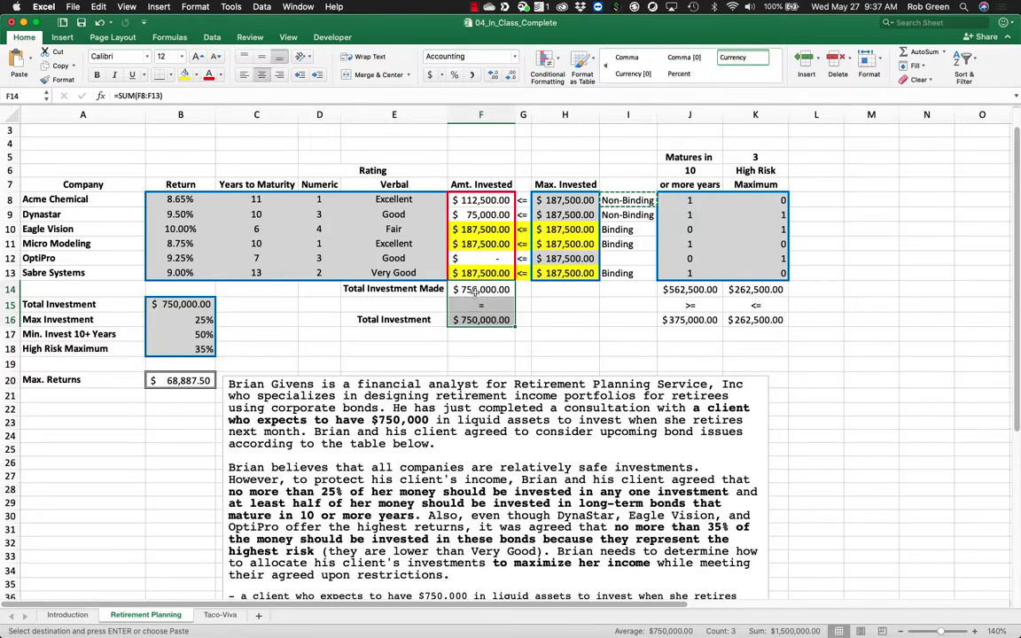
left_click_drag(473, 290, 480, 316)
left_click(477, 201)
left_click_drag(477, 200, 478, 215)
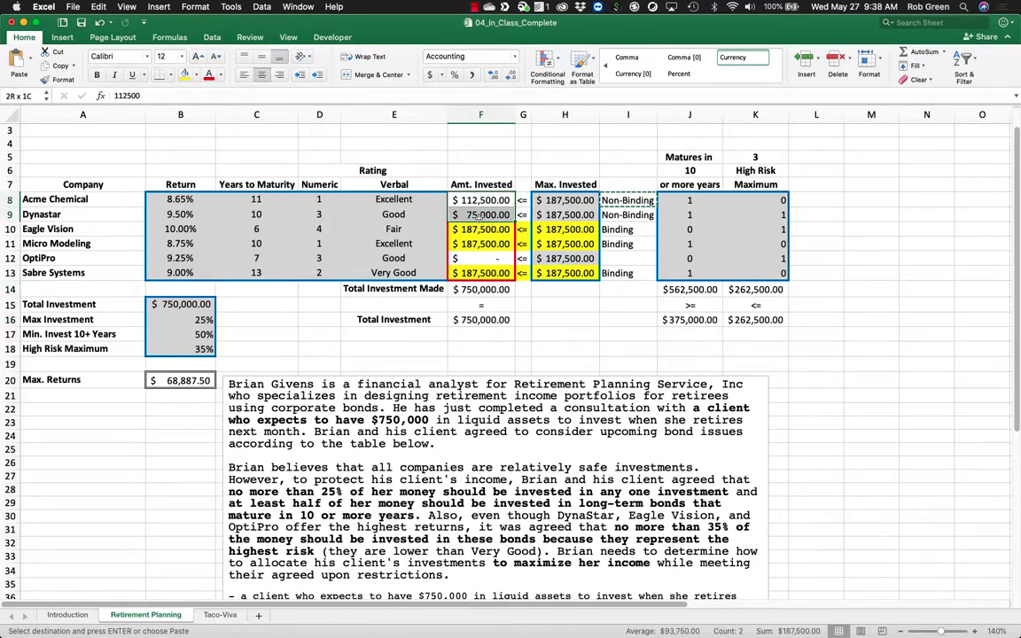
left_click(492, 201)
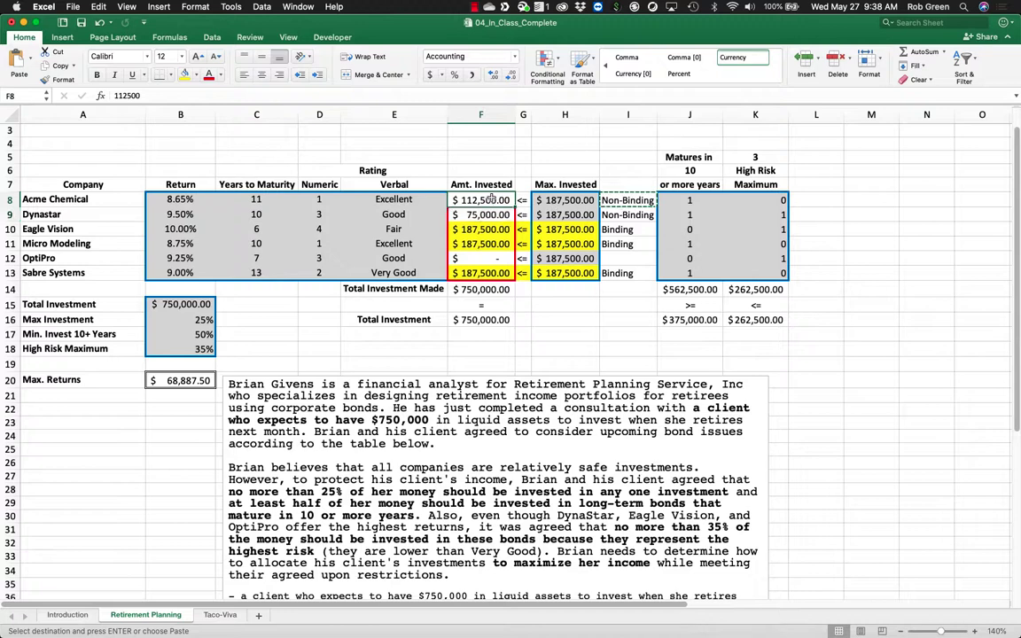
left_click_drag(493, 200, 608, 214)
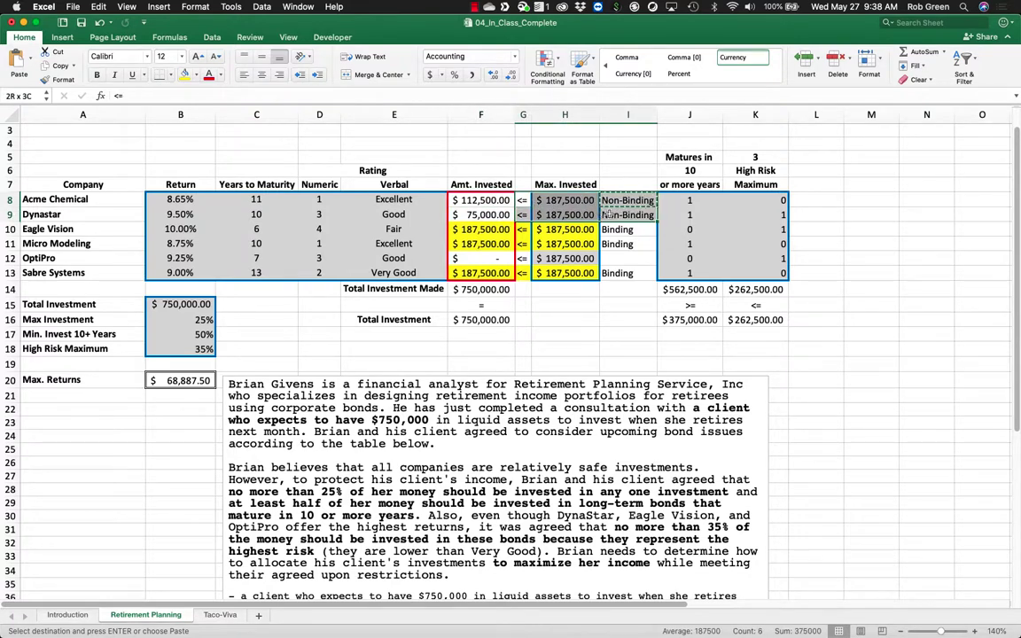
left_click(815, 407)
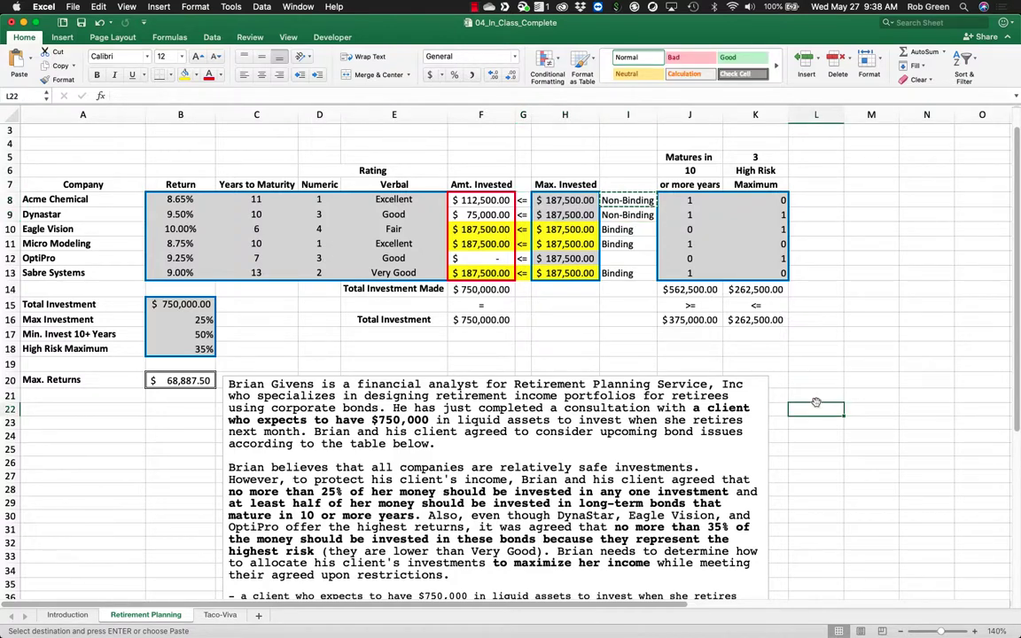
left_click(474, 7)
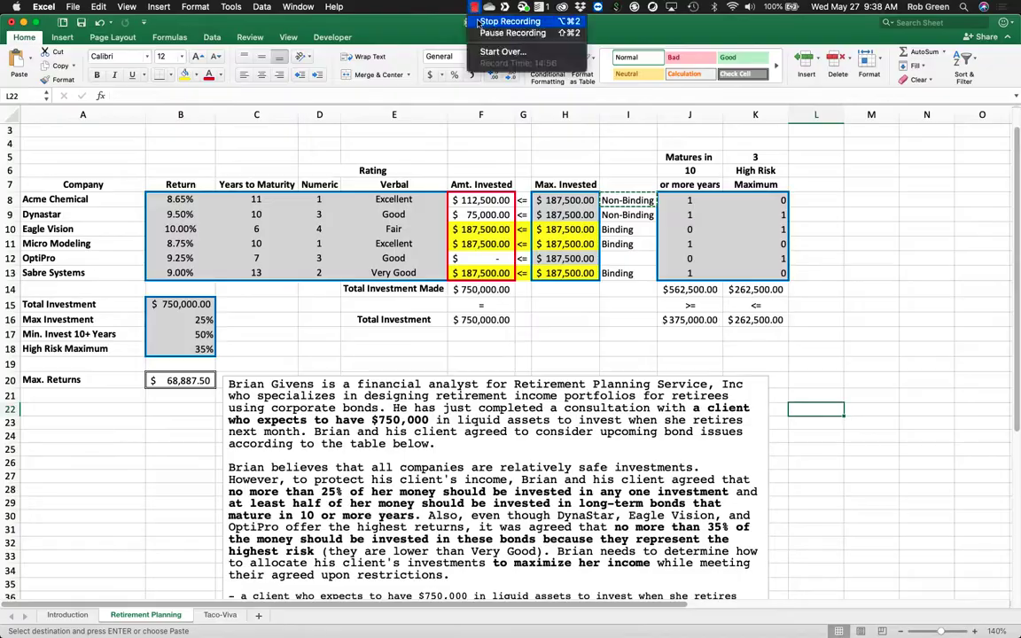
left_click(477, 22)
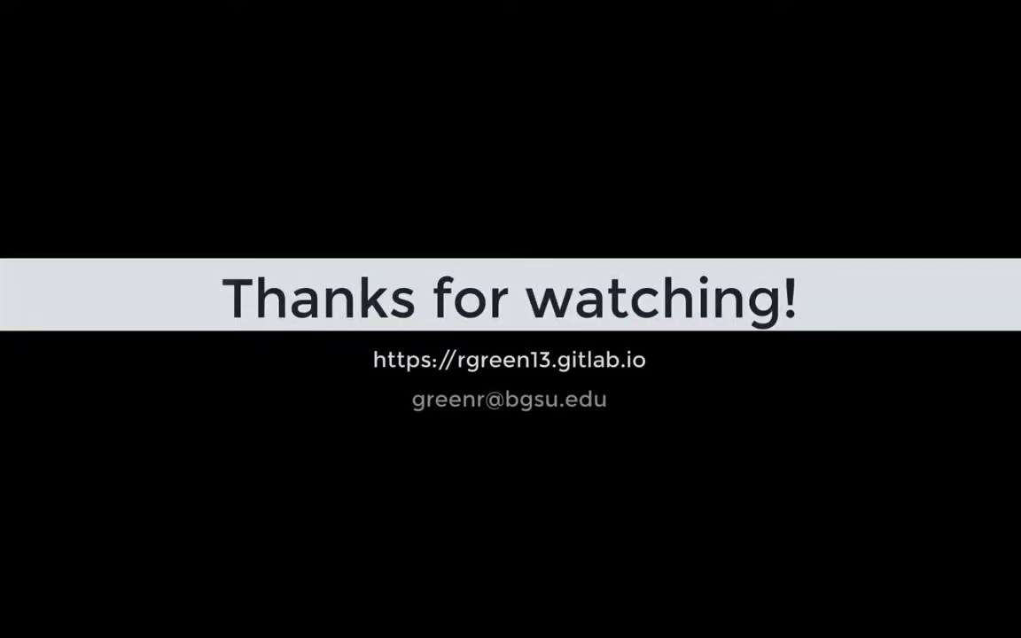